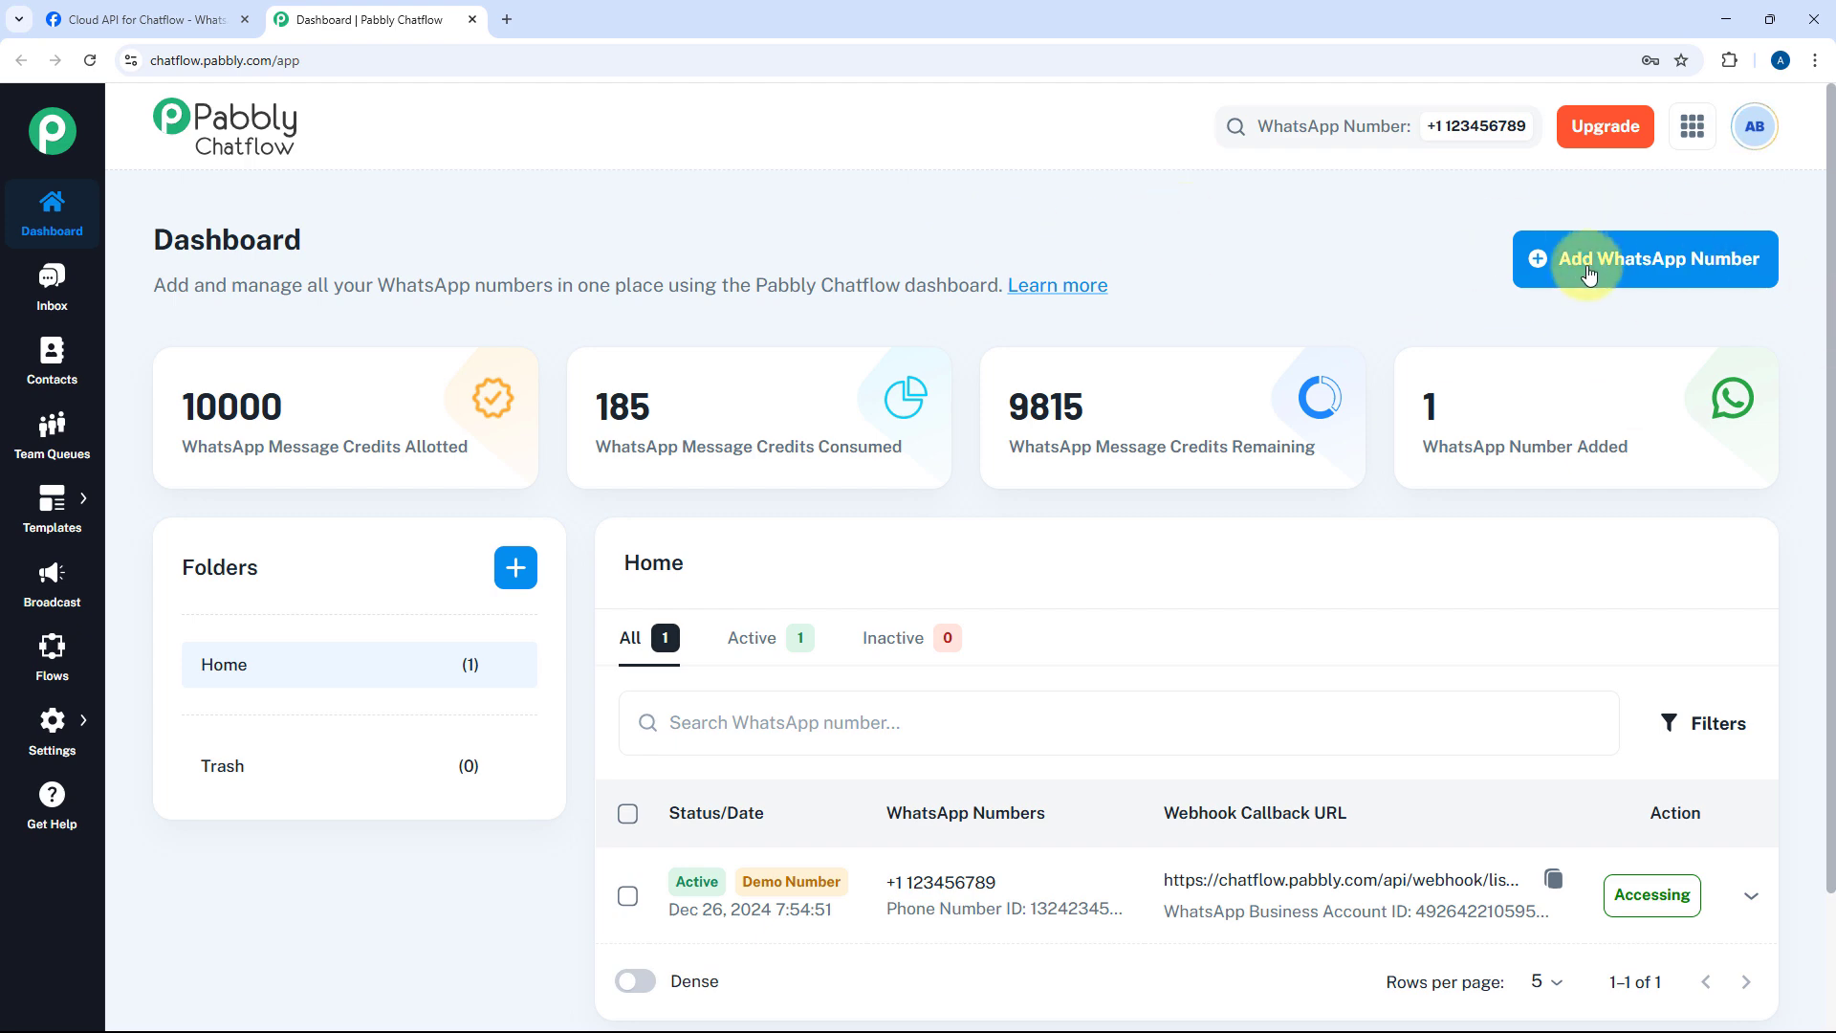
Step: Start adding a WhatsApp number and paste in the Phone Number ID copied from Meta's API Setup page
left_click(1642, 274)
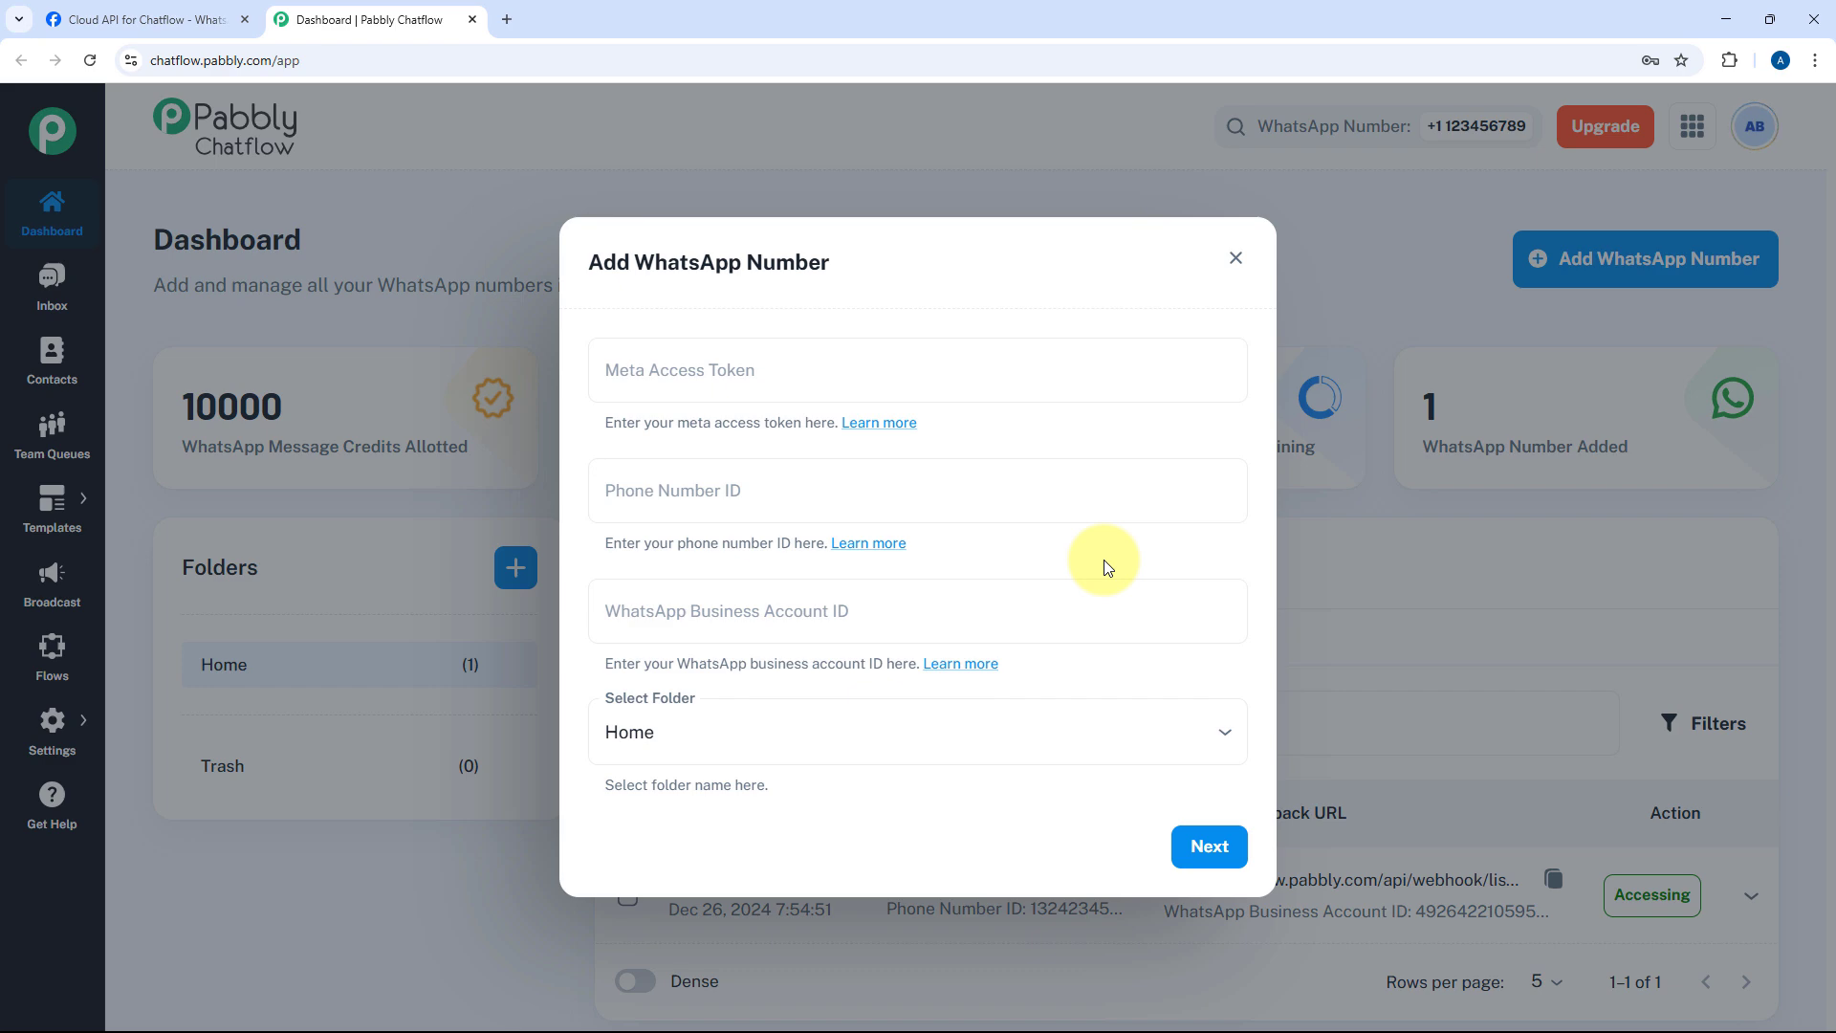
left_click(190, 11)
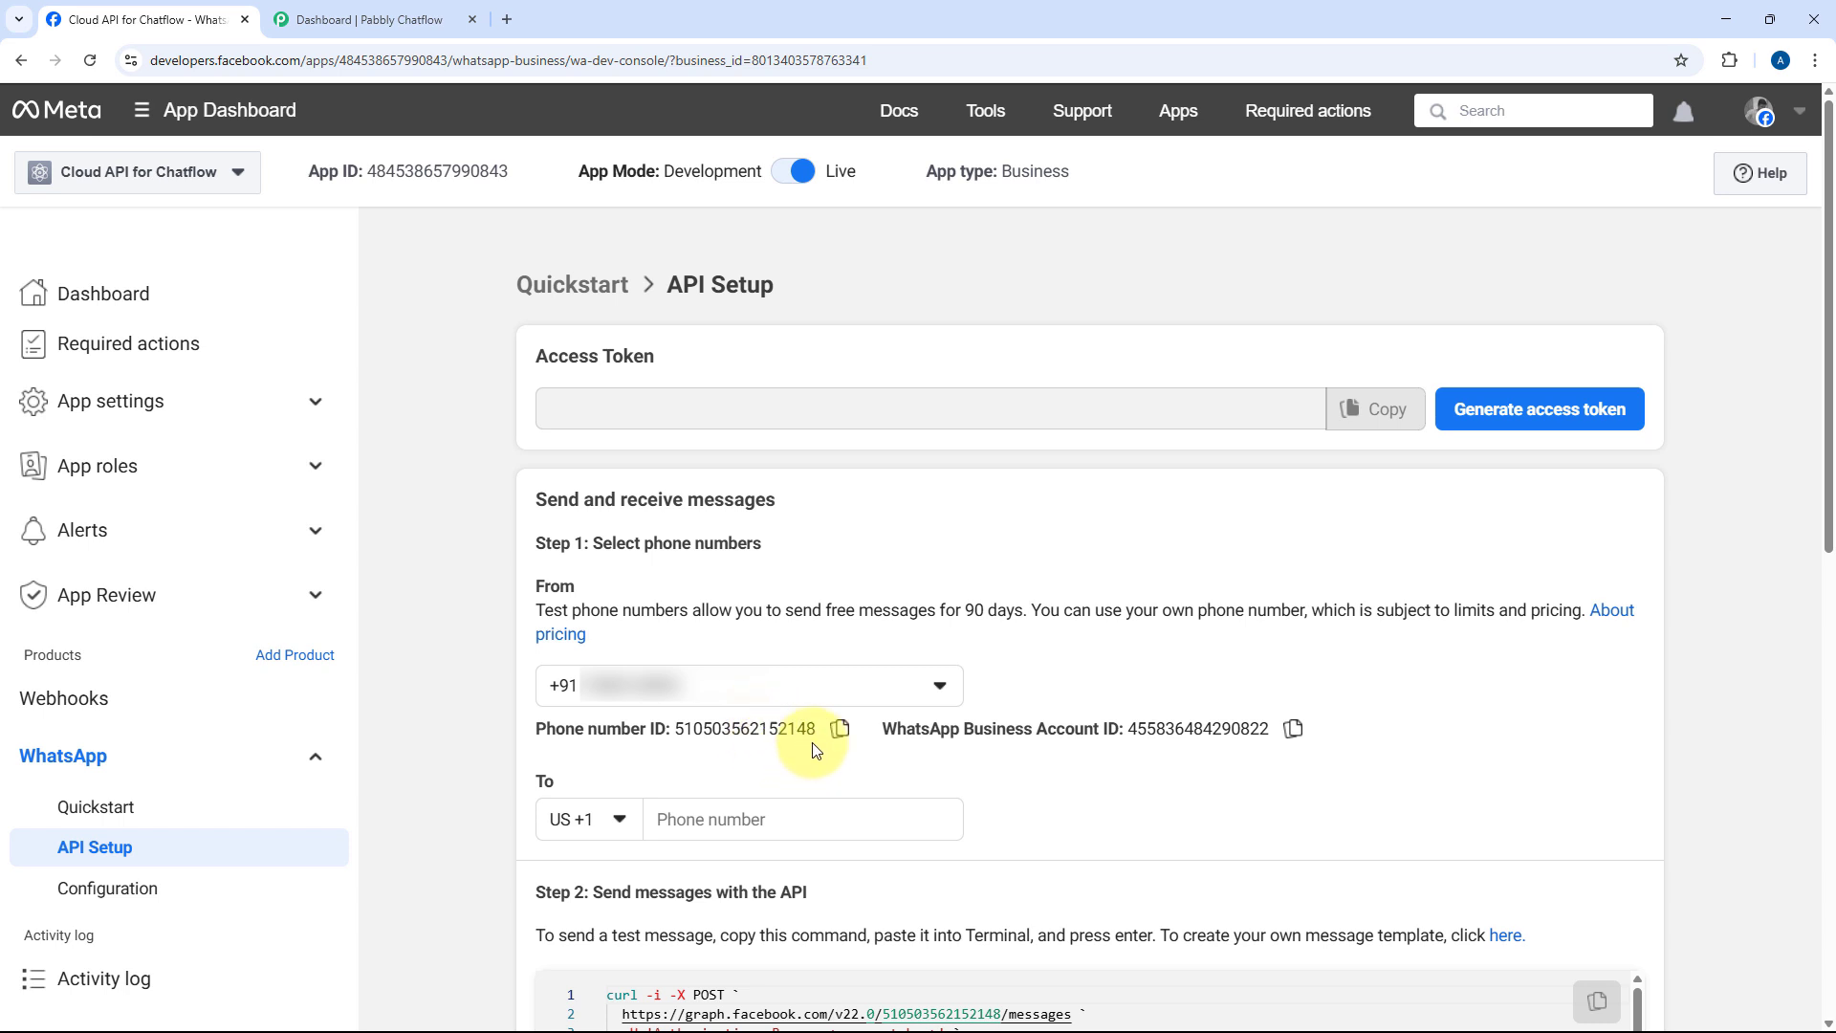
left_click(842, 734)
left_click(340, 19)
left_click(650, 491)
right_click(651, 491)
left_click(716, 640)
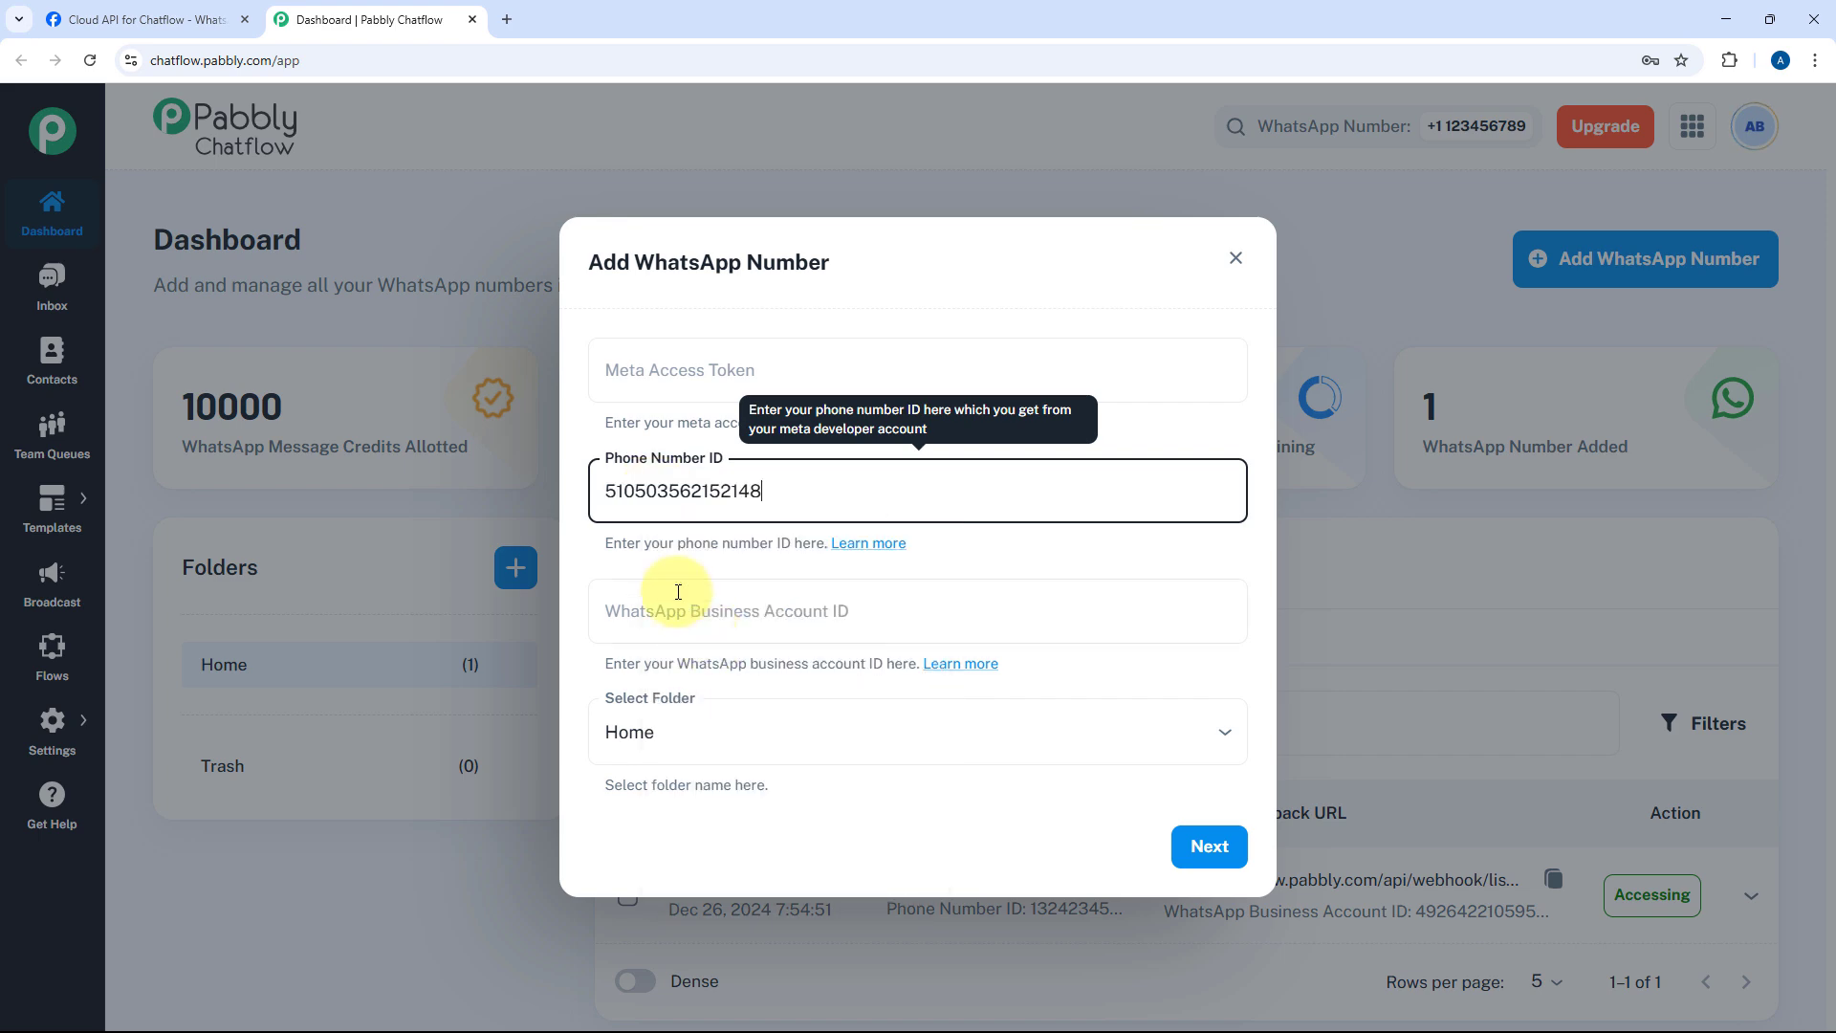
Step: Copy the WhatsApp Business Account ID from Meta's API Setup page into the matching field of the Add WhatsApp Number form
left_click(192, 19)
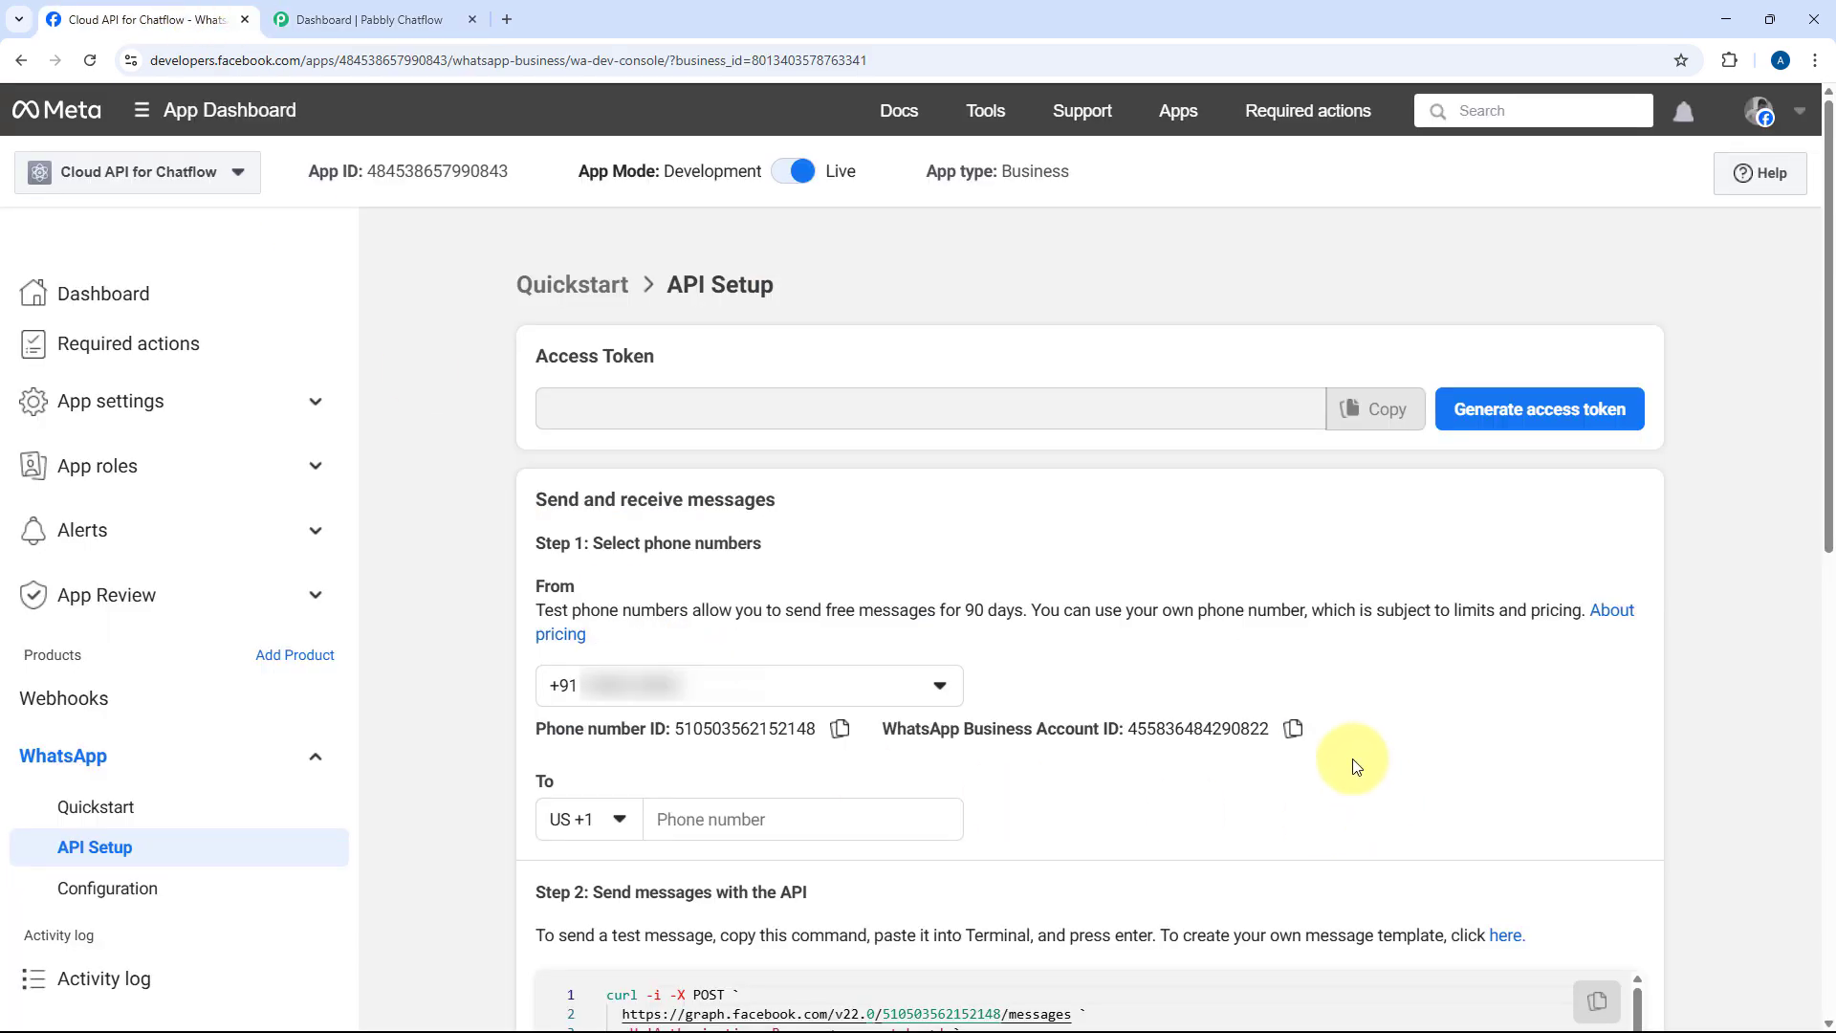
left_click(1292, 728)
left_click(369, 19)
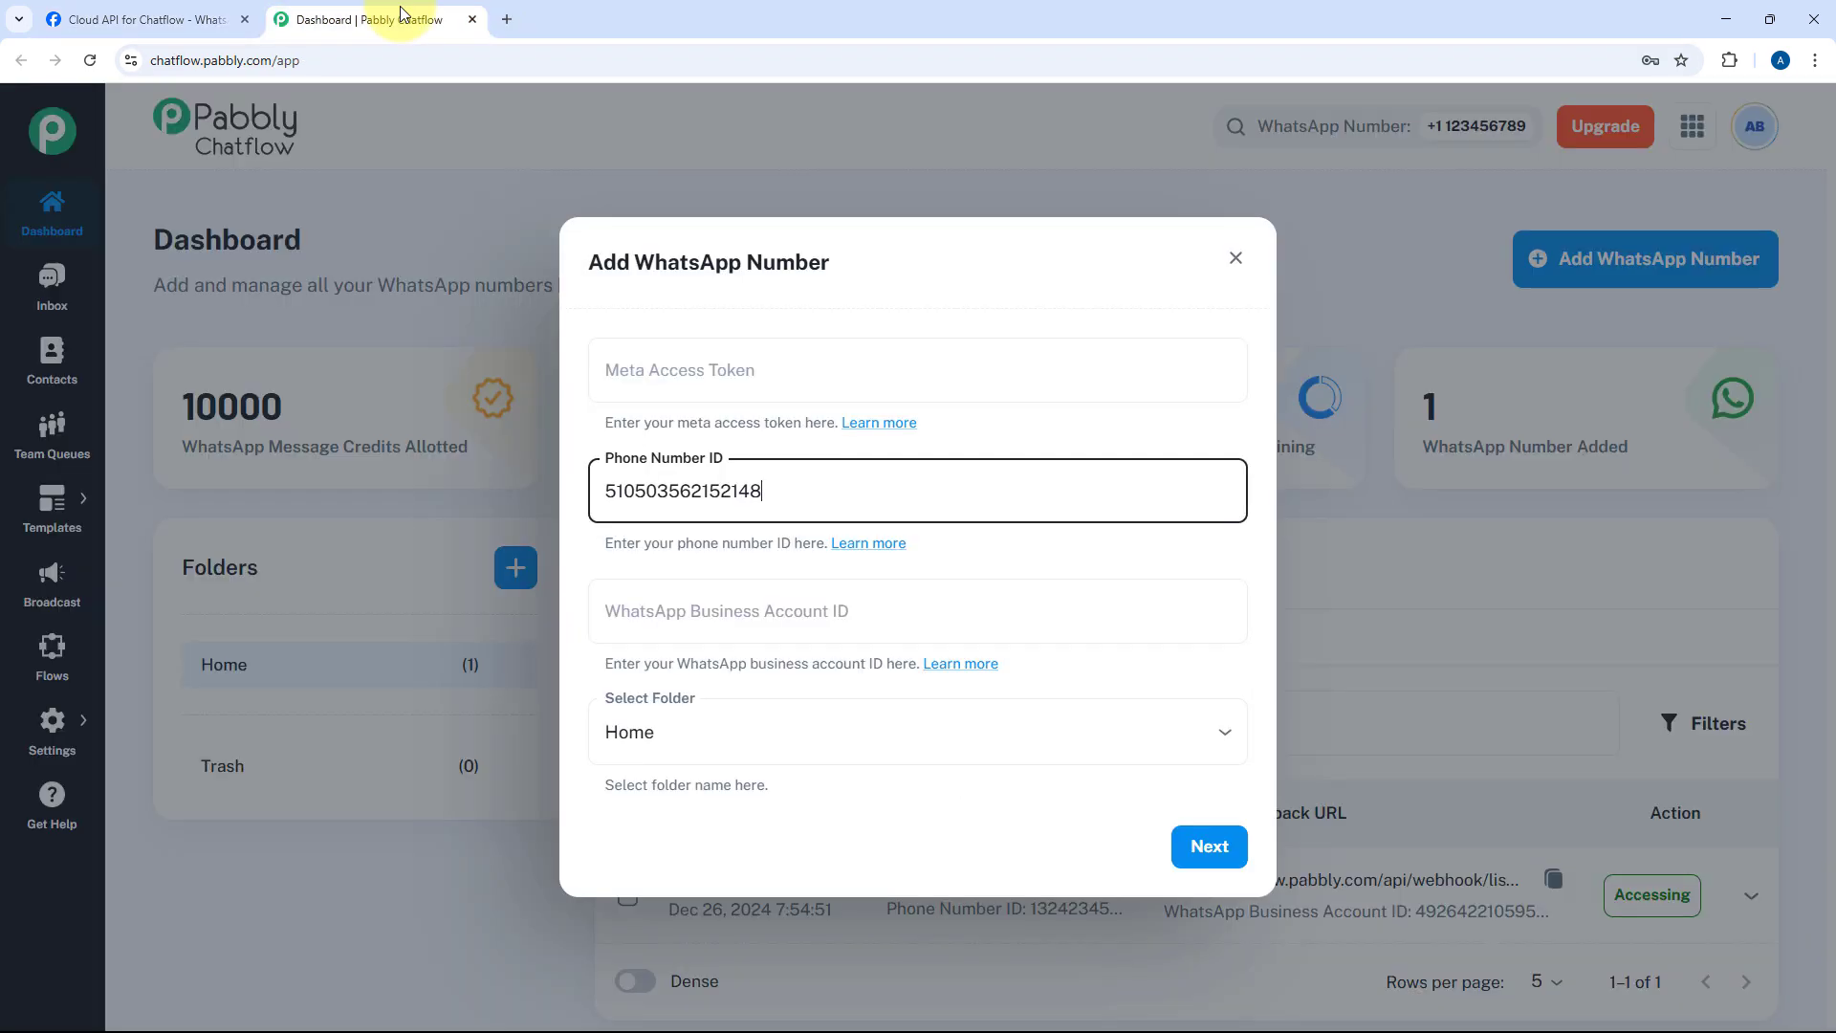
right_click(707, 633)
left_click(726, 367)
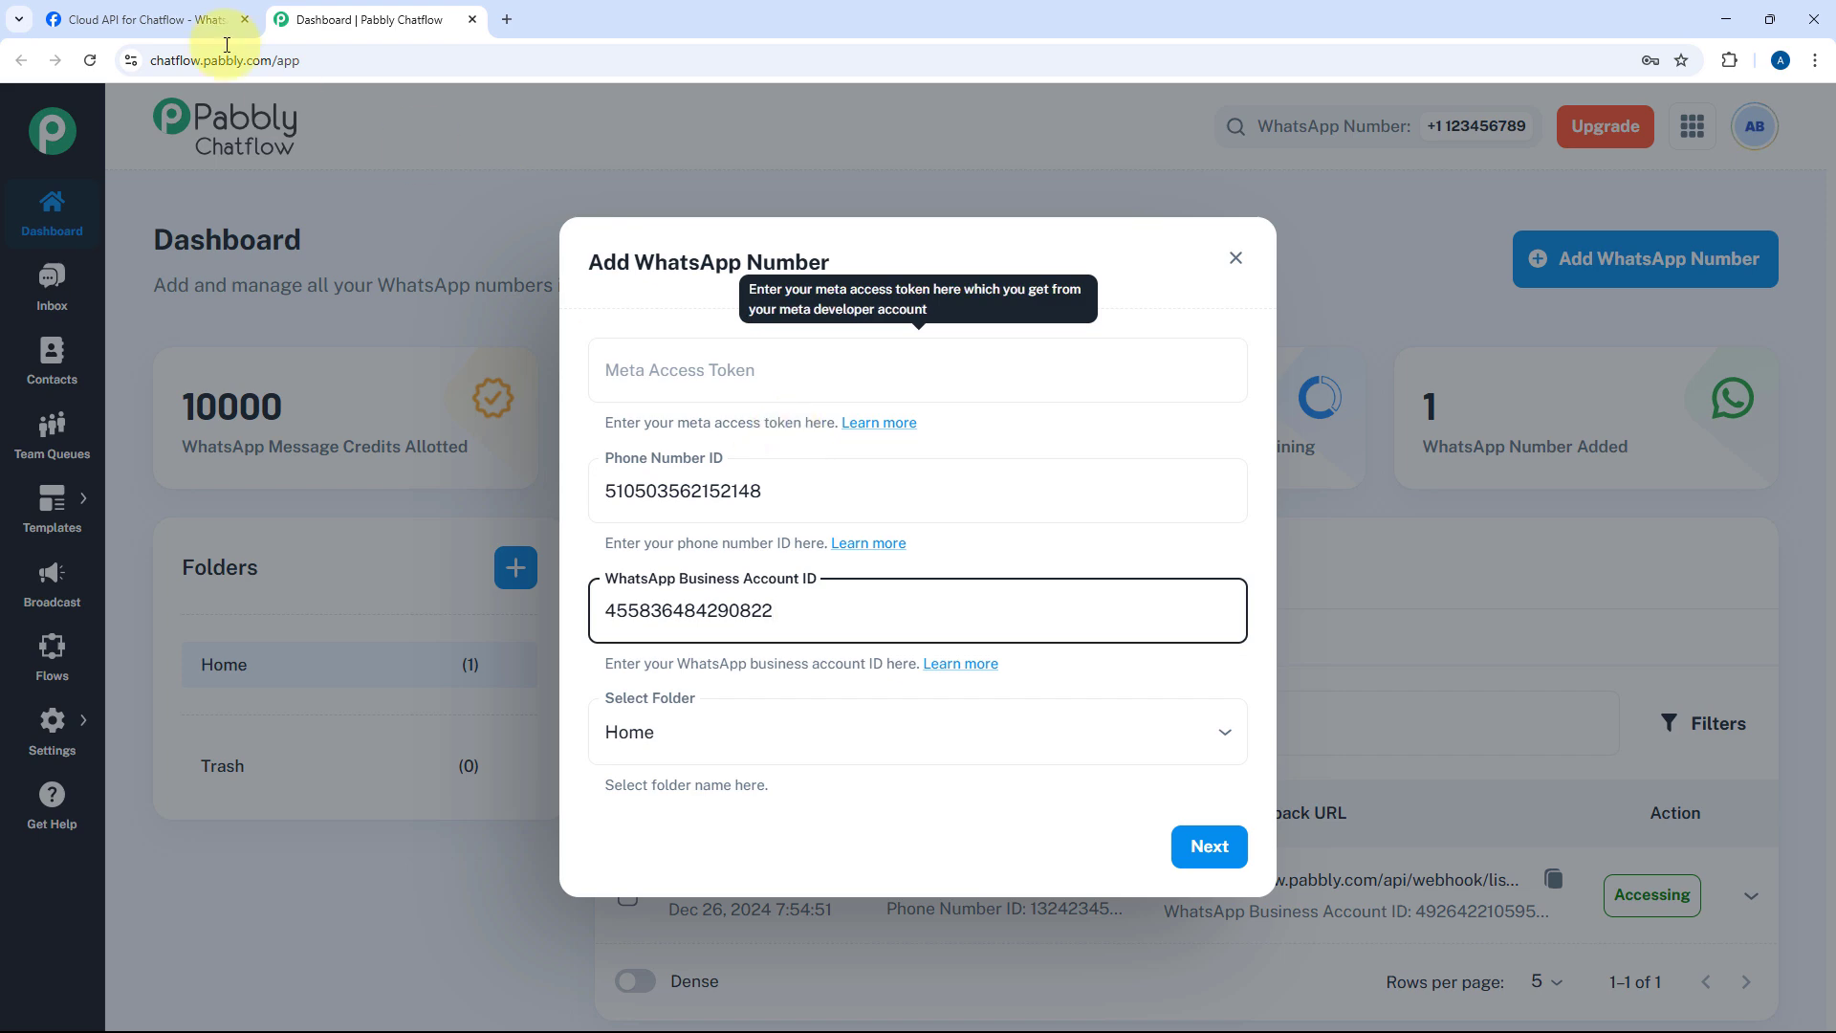
Step: Paste the Meta access token into the Add WhatsApp Number form, keep Home as the folder and submit the form
left_click(201, 20)
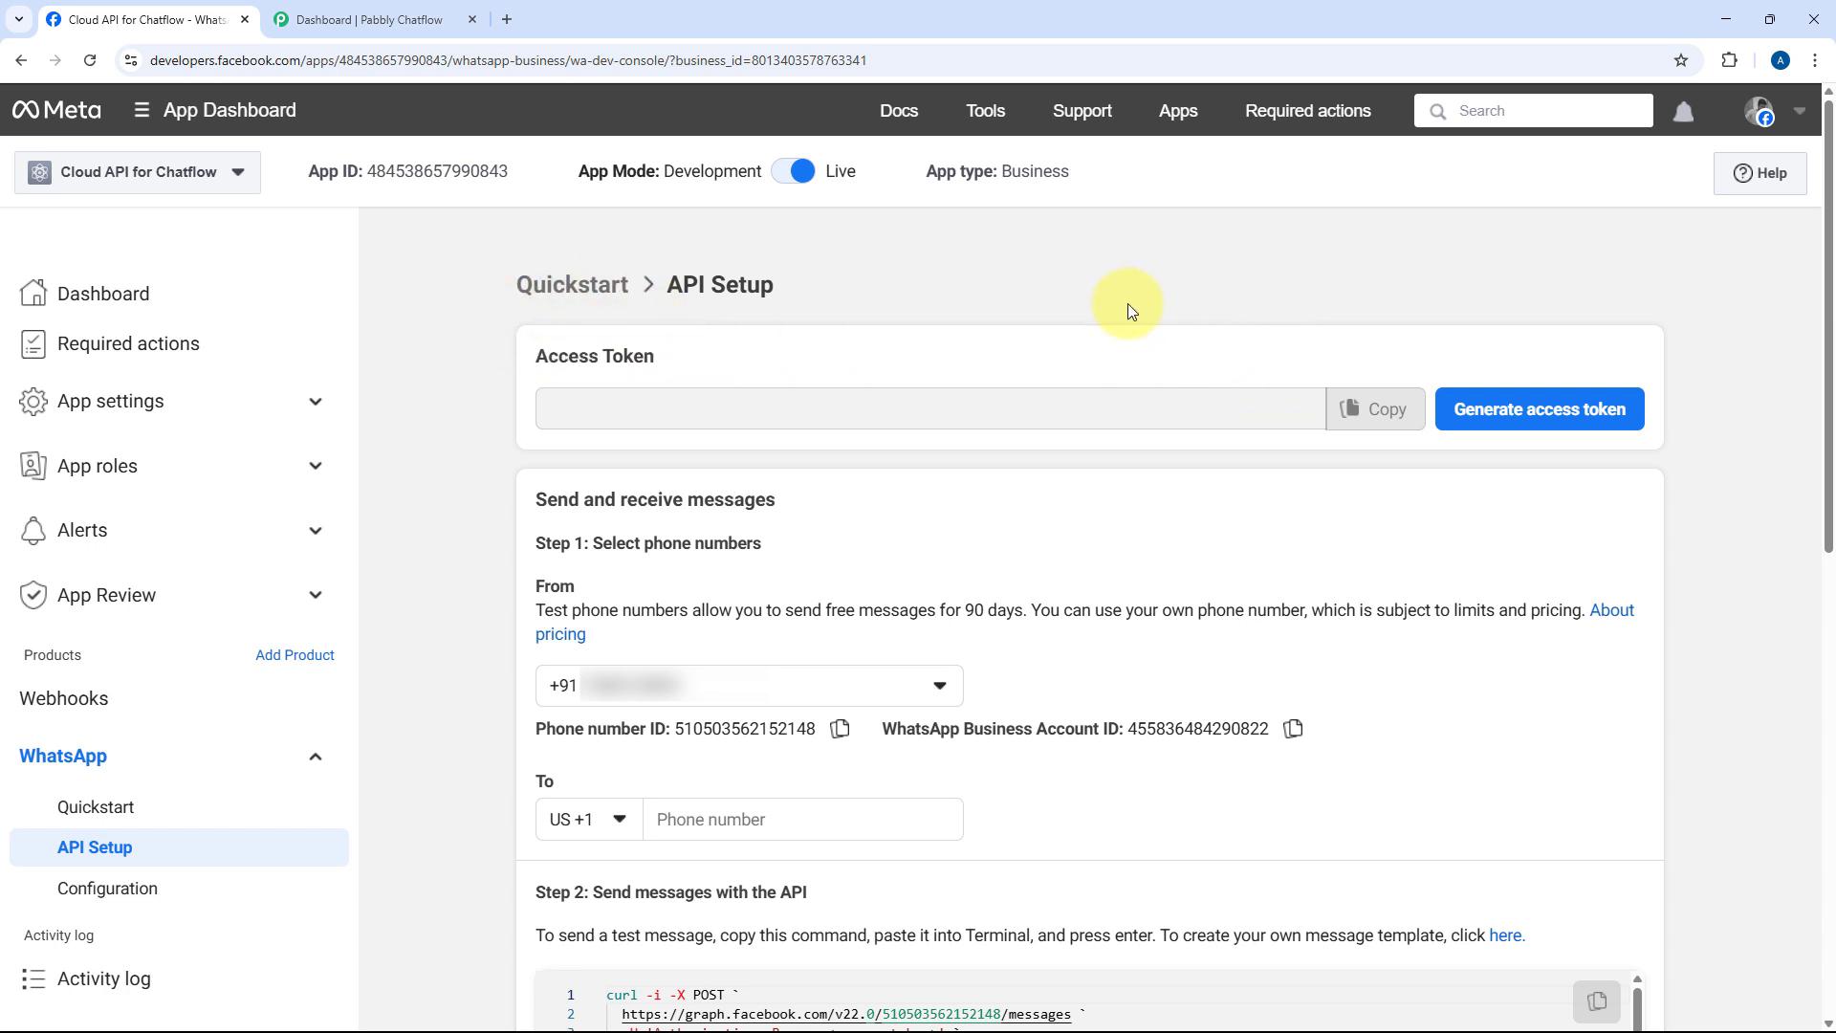
left_click(400, 11)
left_click(731, 372)
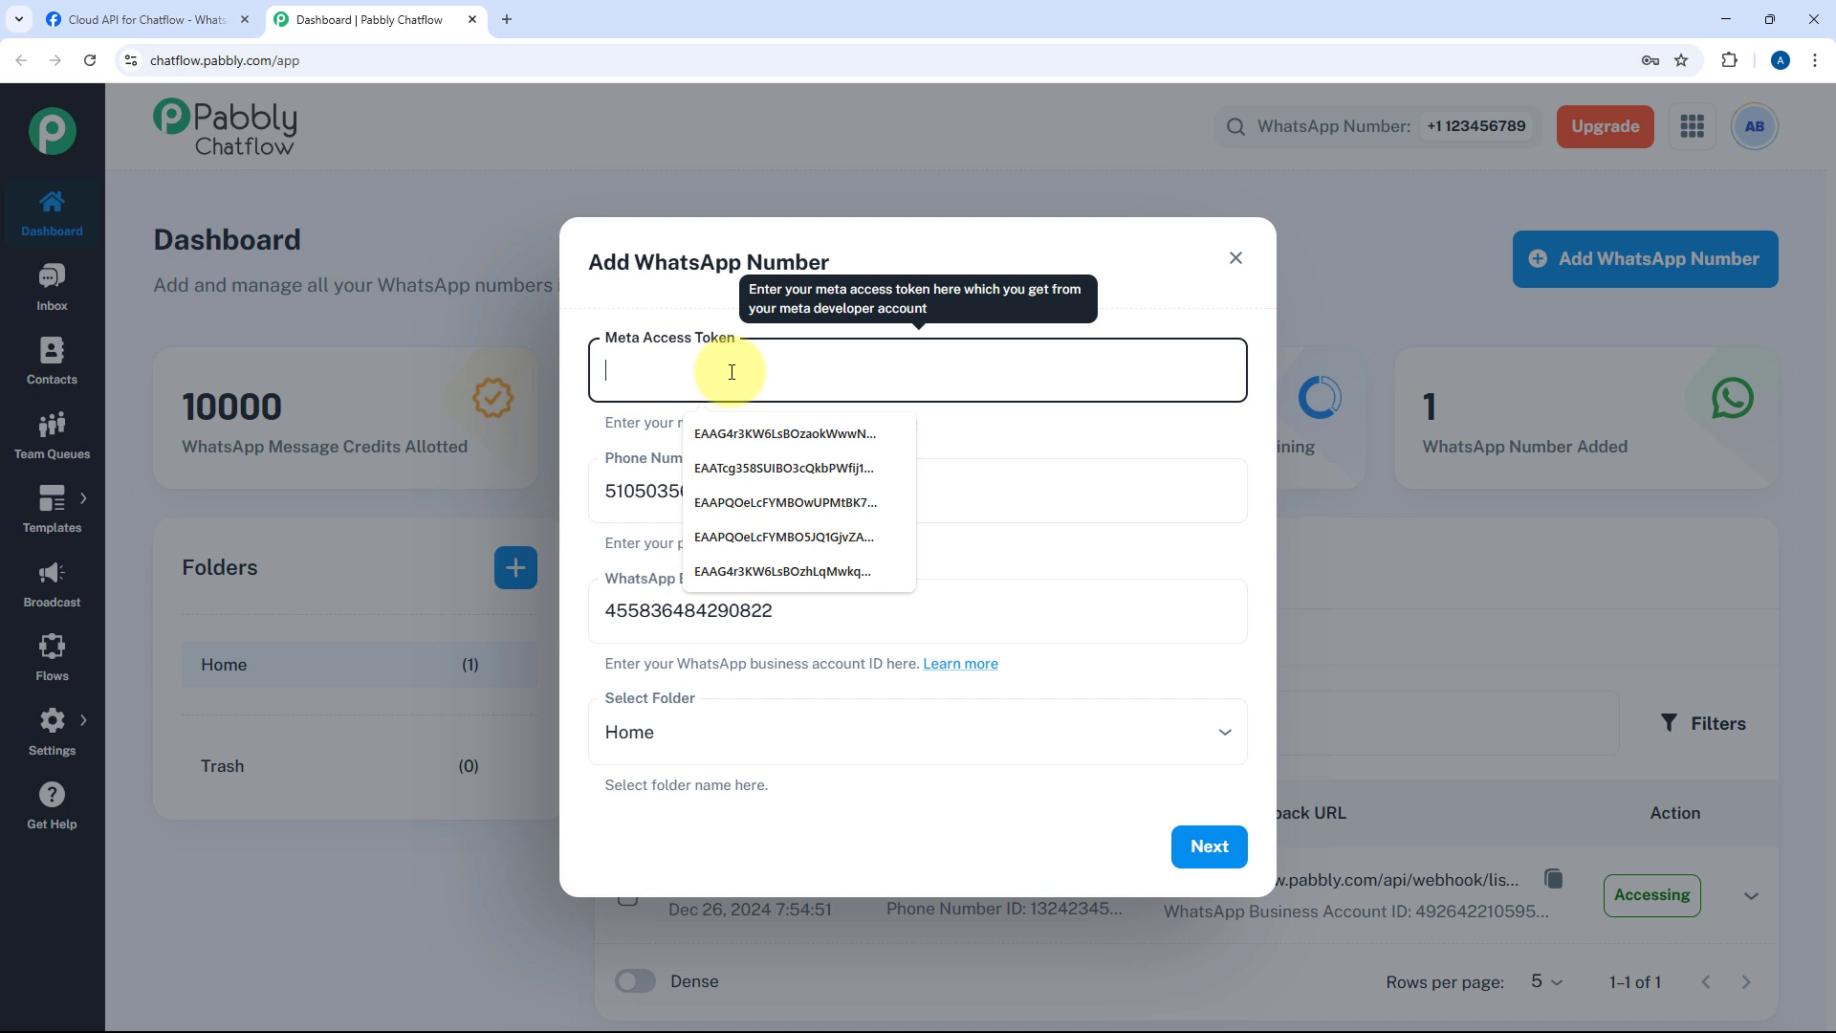
right_click(676, 370)
left_click(727, 560)
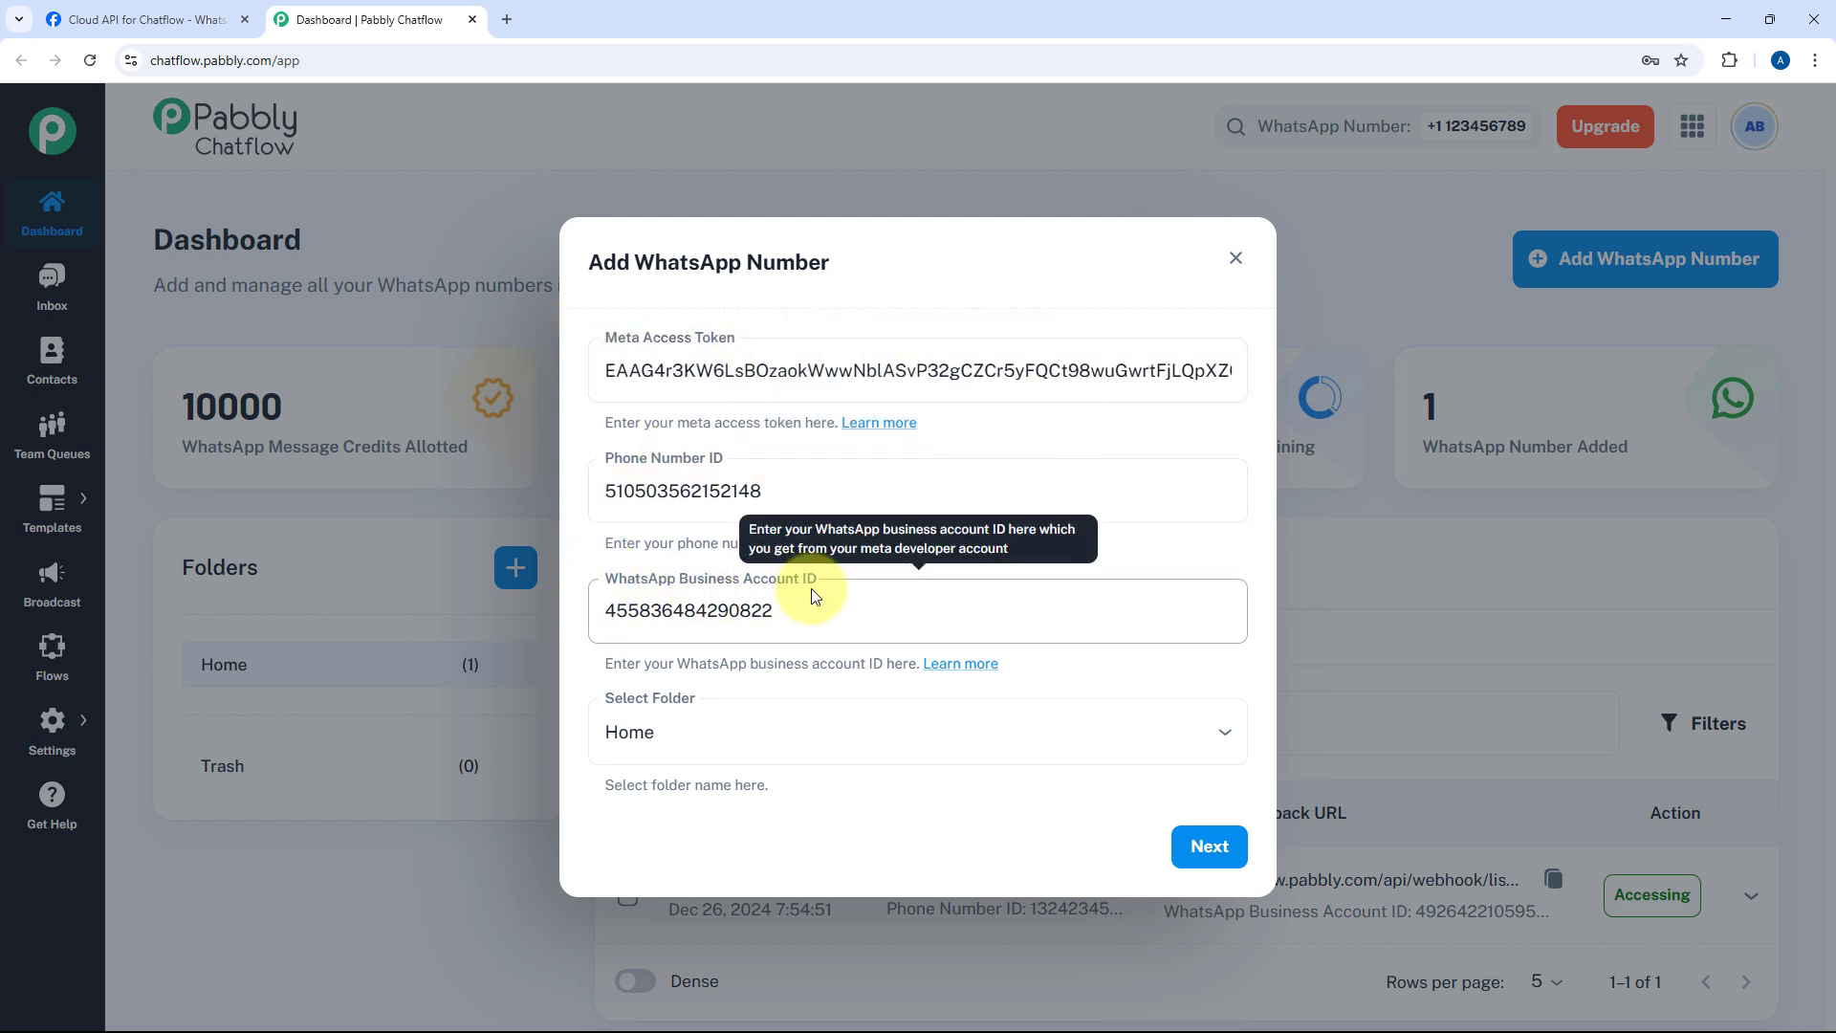
left_click(992, 733)
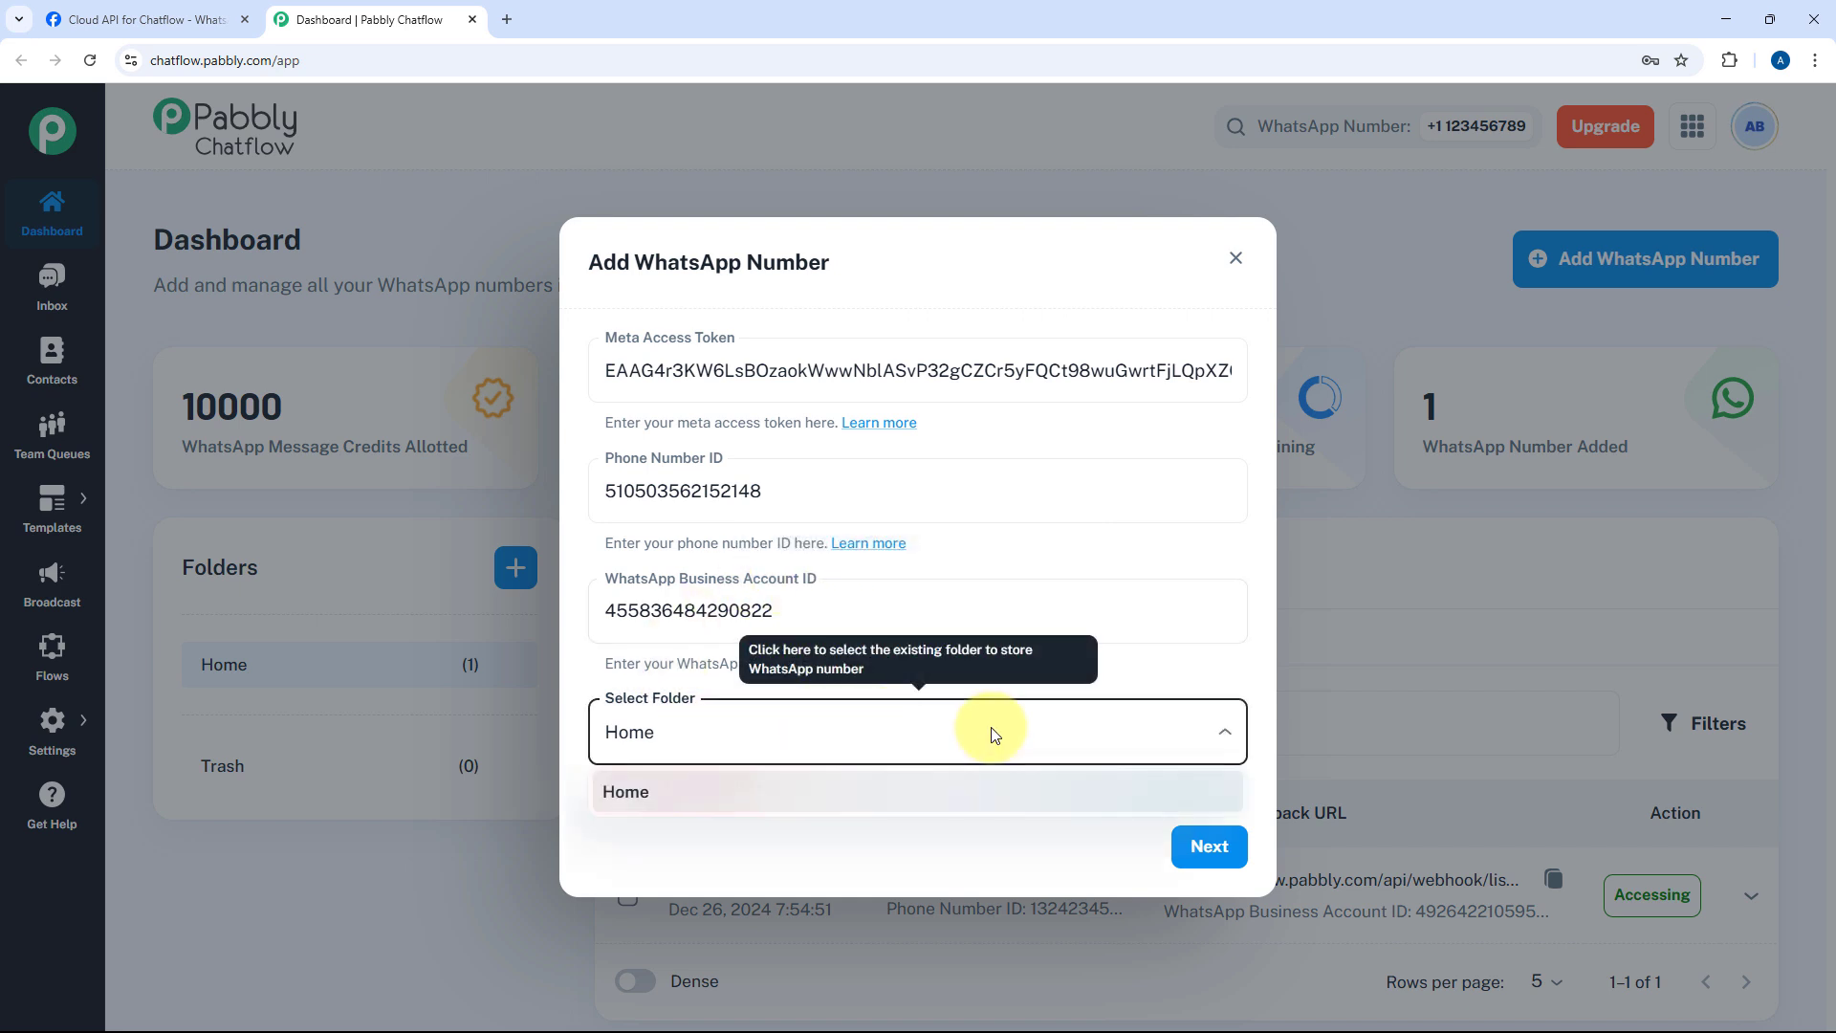
left_click(992, 733)
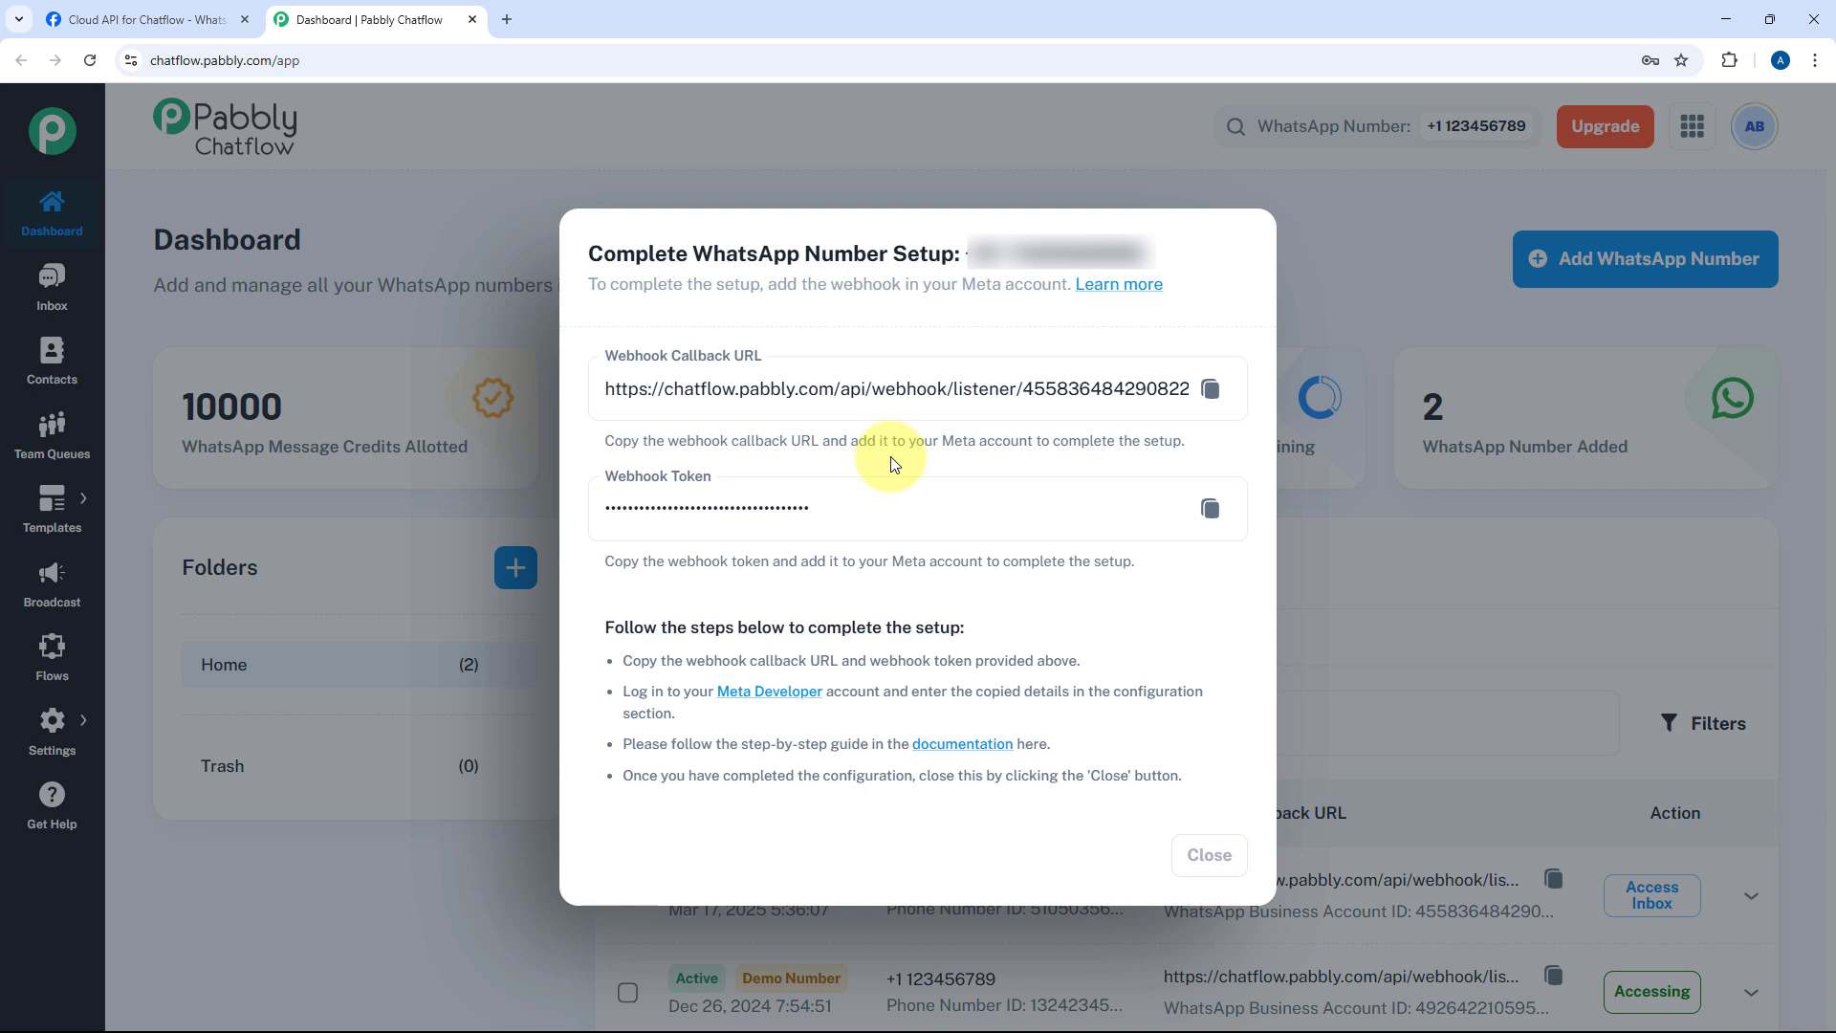
Step: Copy the webhook callback URL from Pabbly Chatflow into the Callback URL on Meta's WhatsApp Configuration page
left_click(1210, 388)
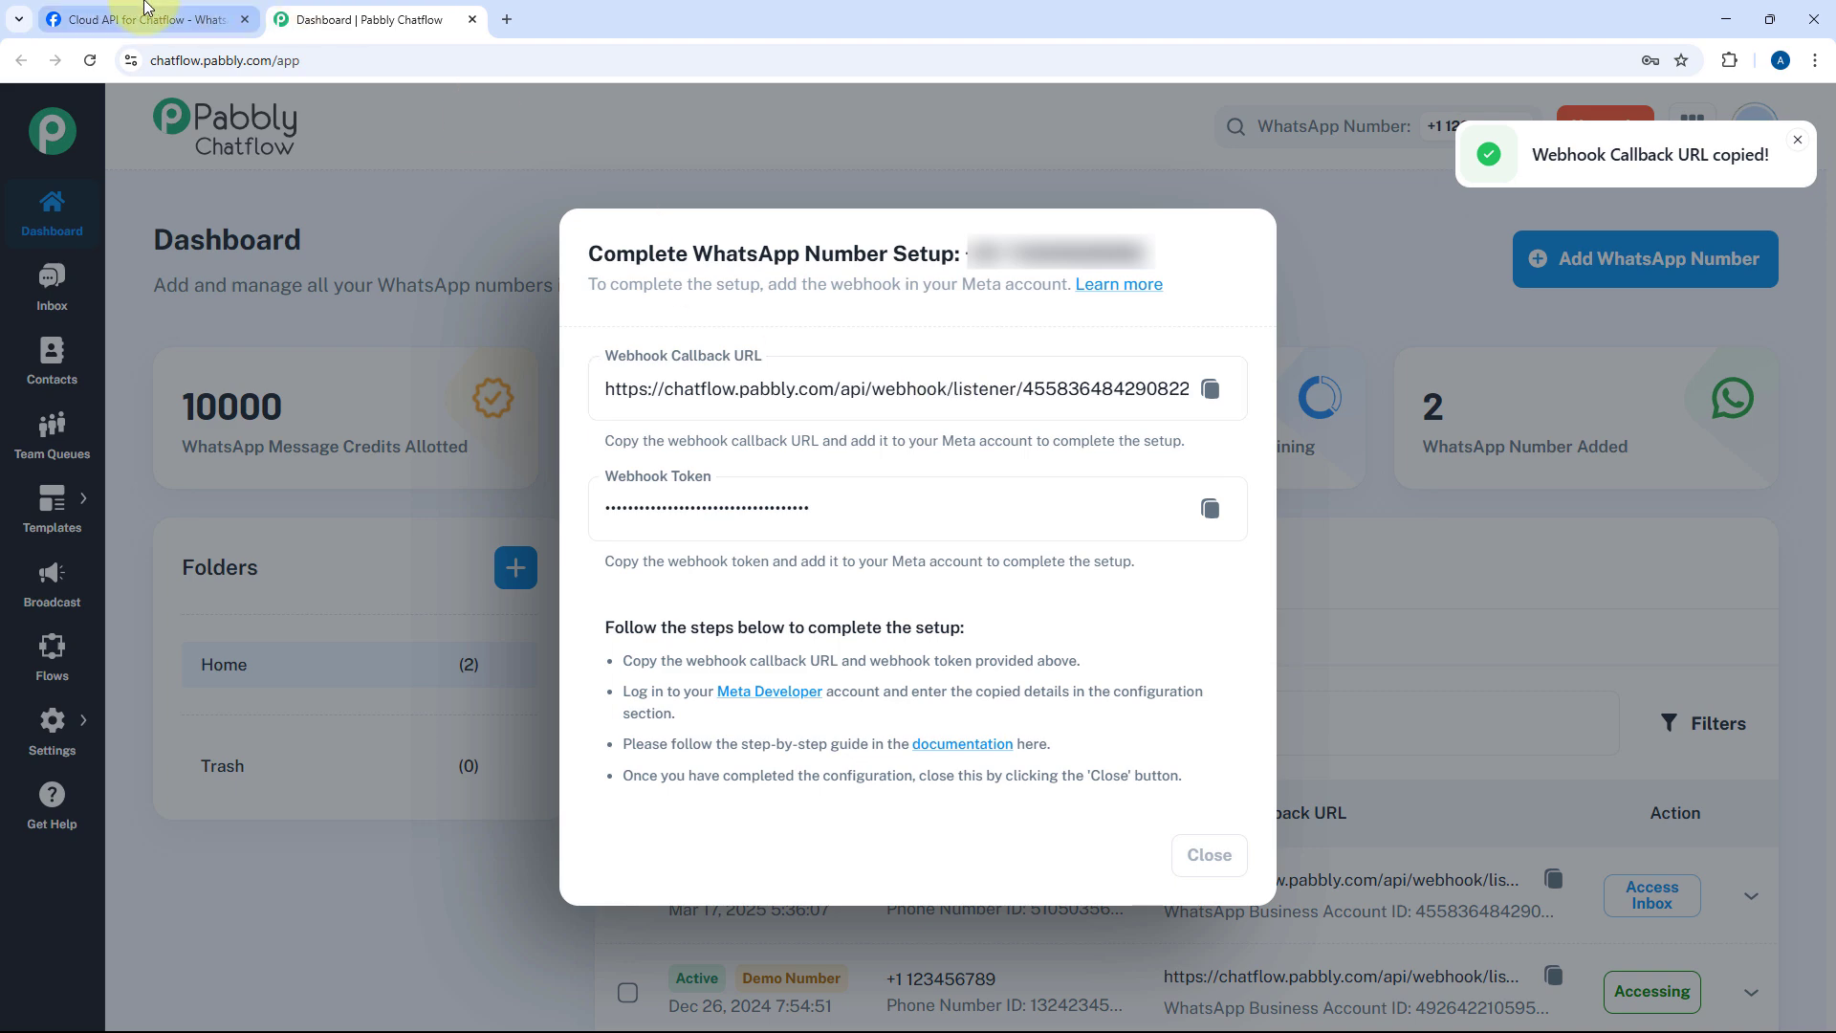
left_click(174, 17)
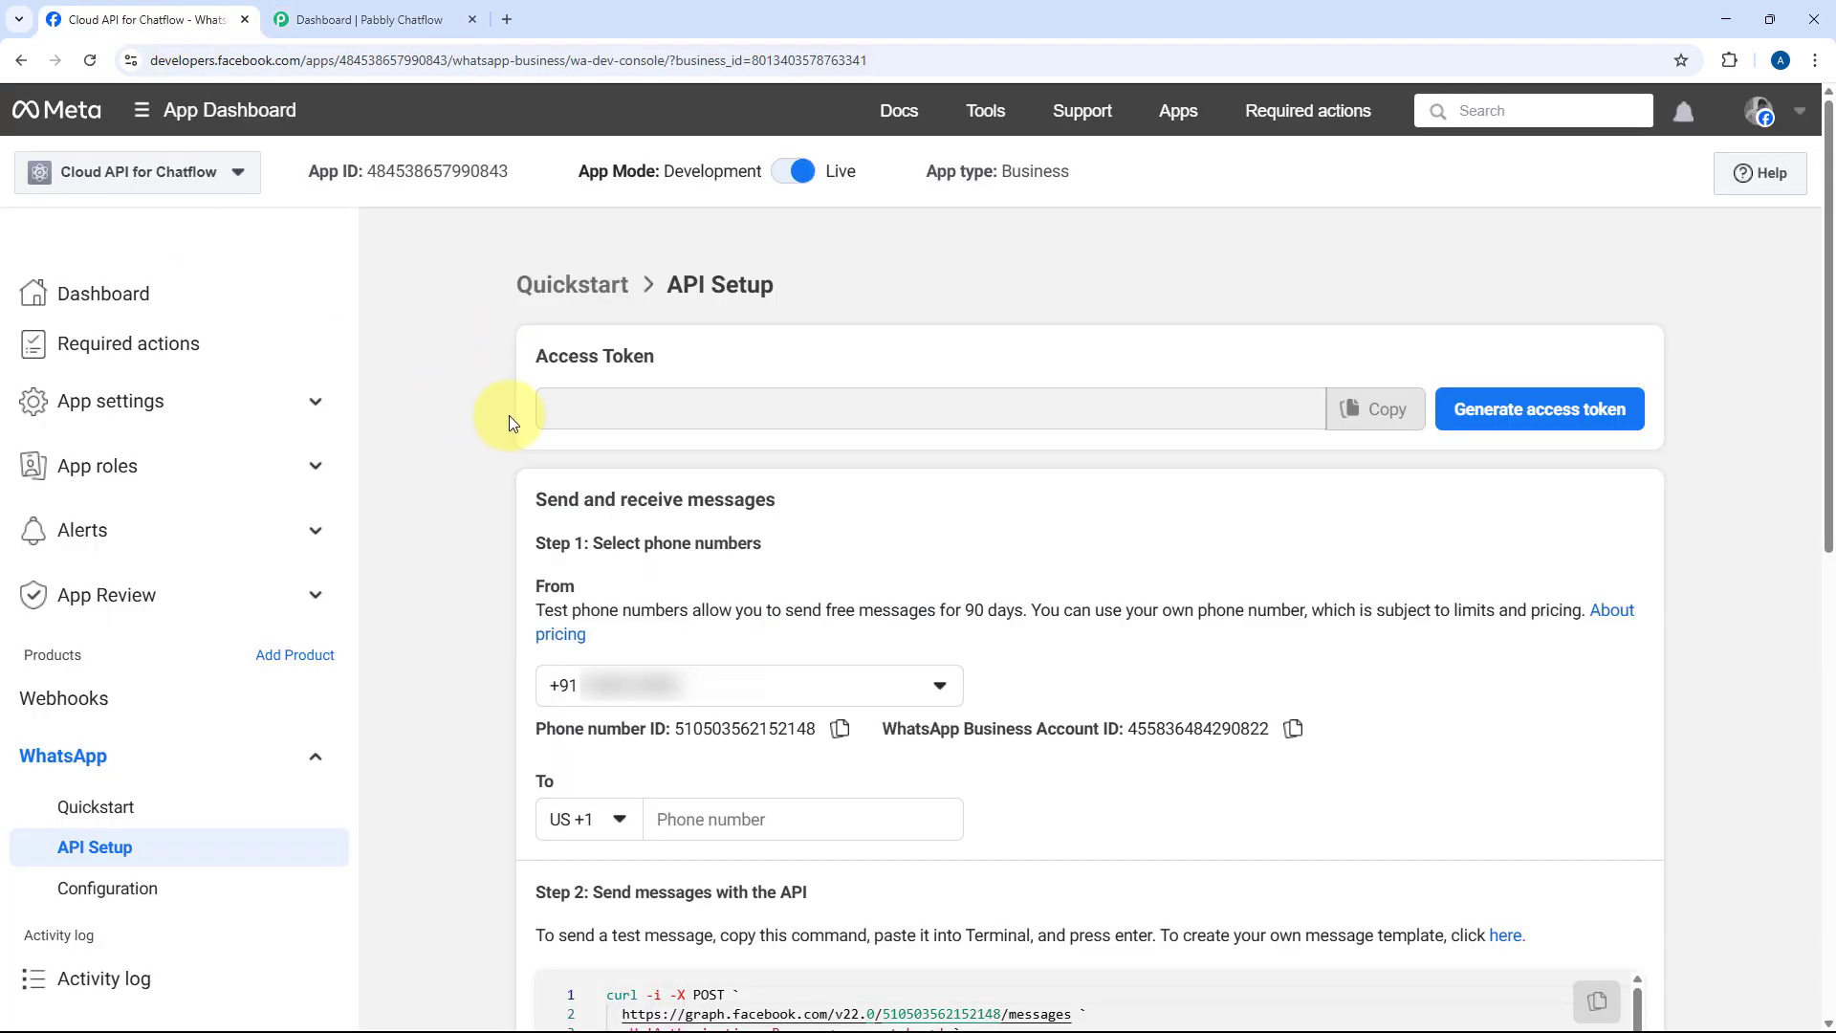
left_click(123, 844)
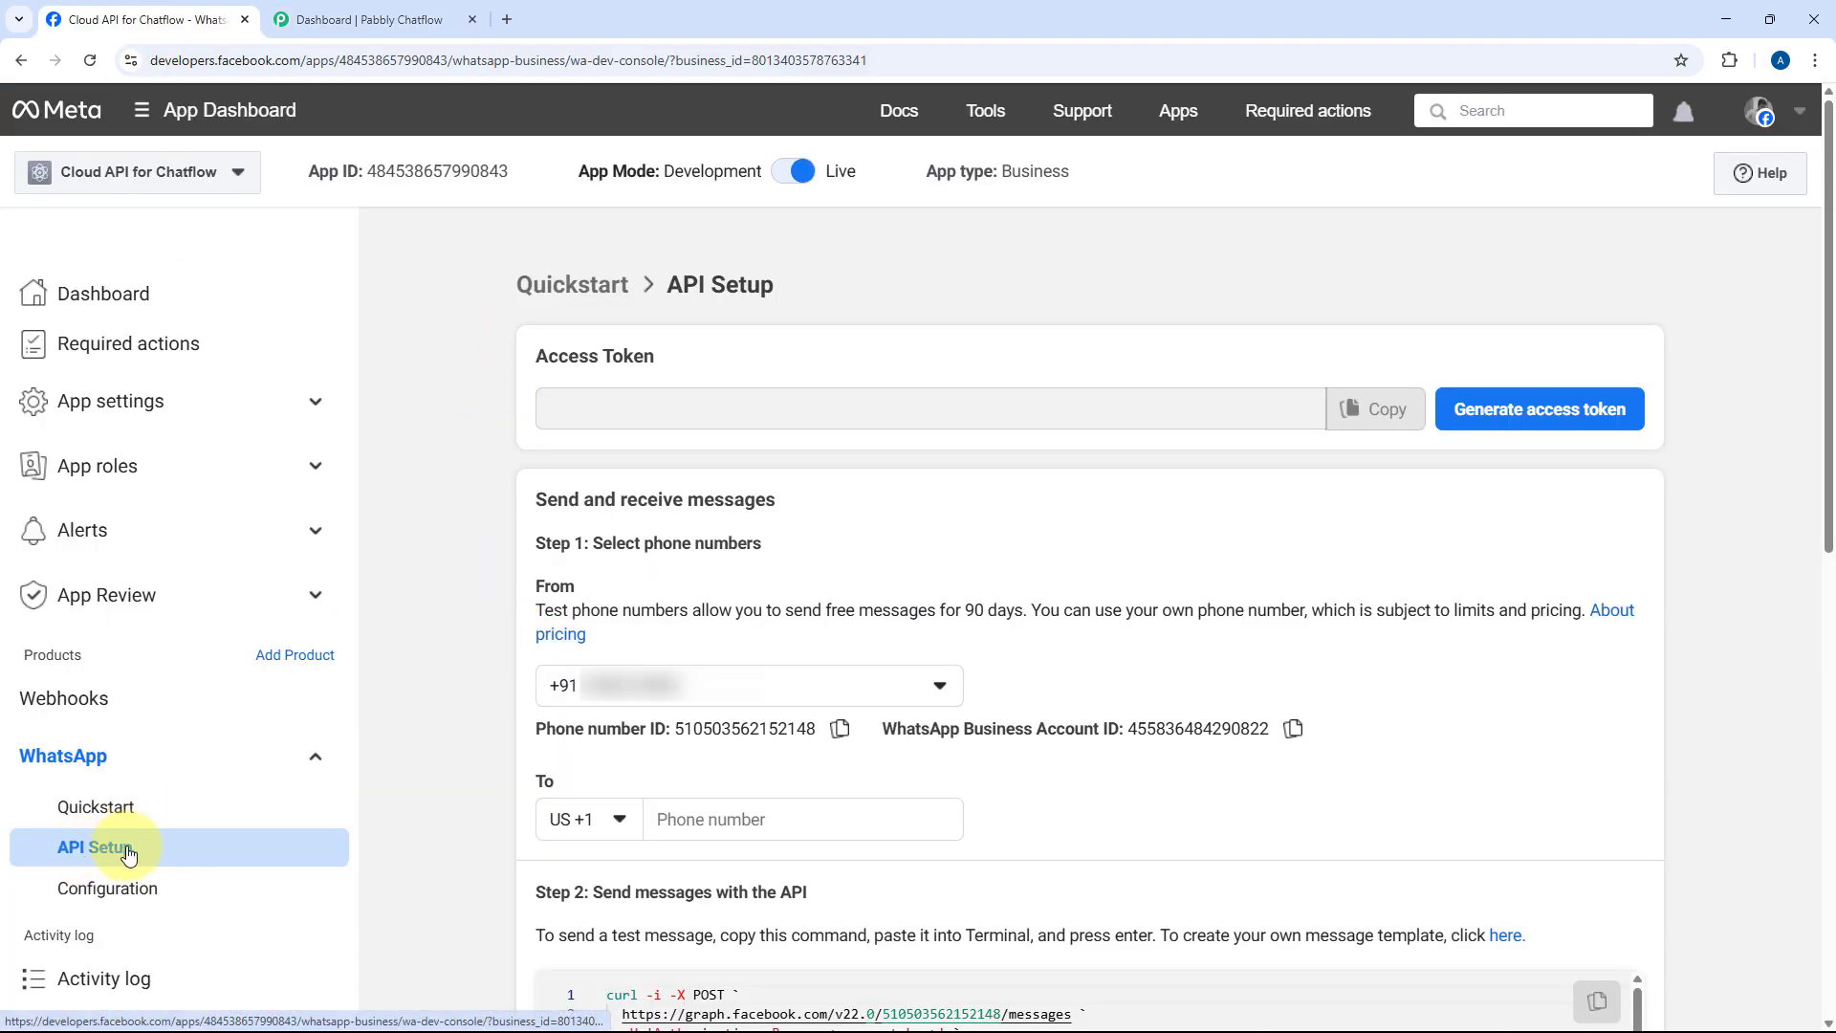
left_click(164, 896)
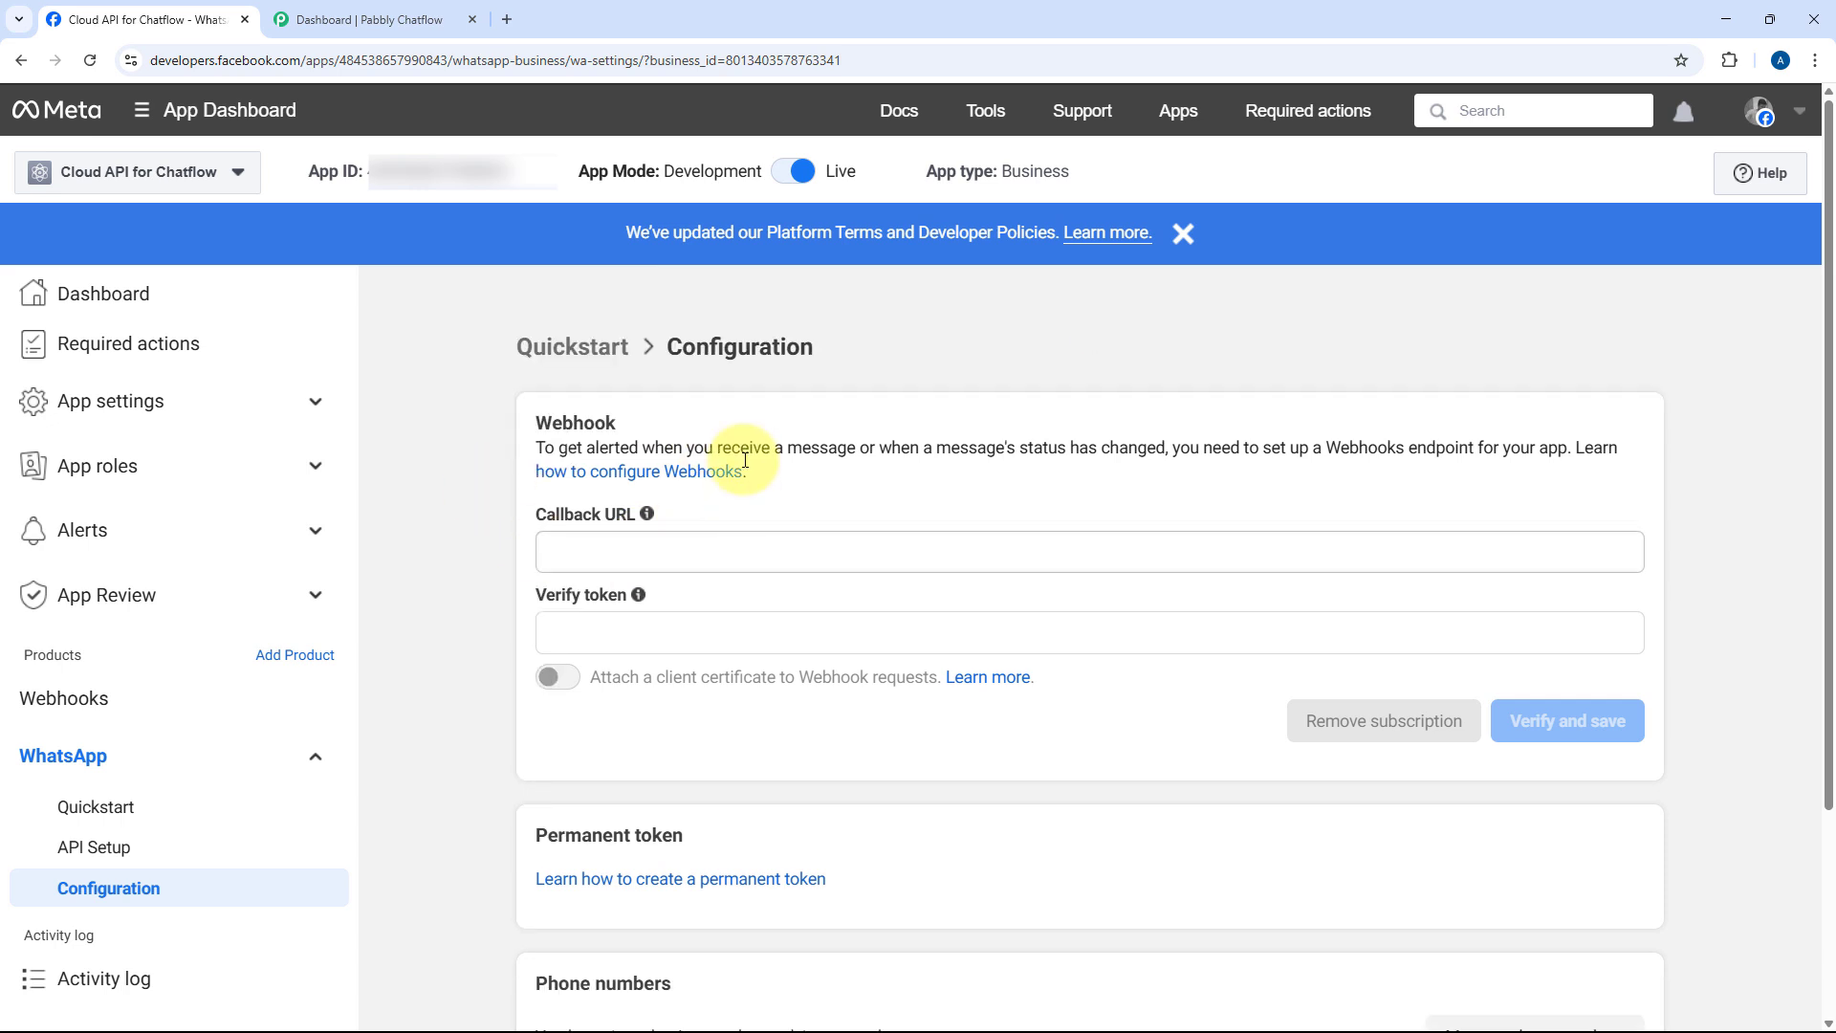
scroll(517, 507, "down", 1)
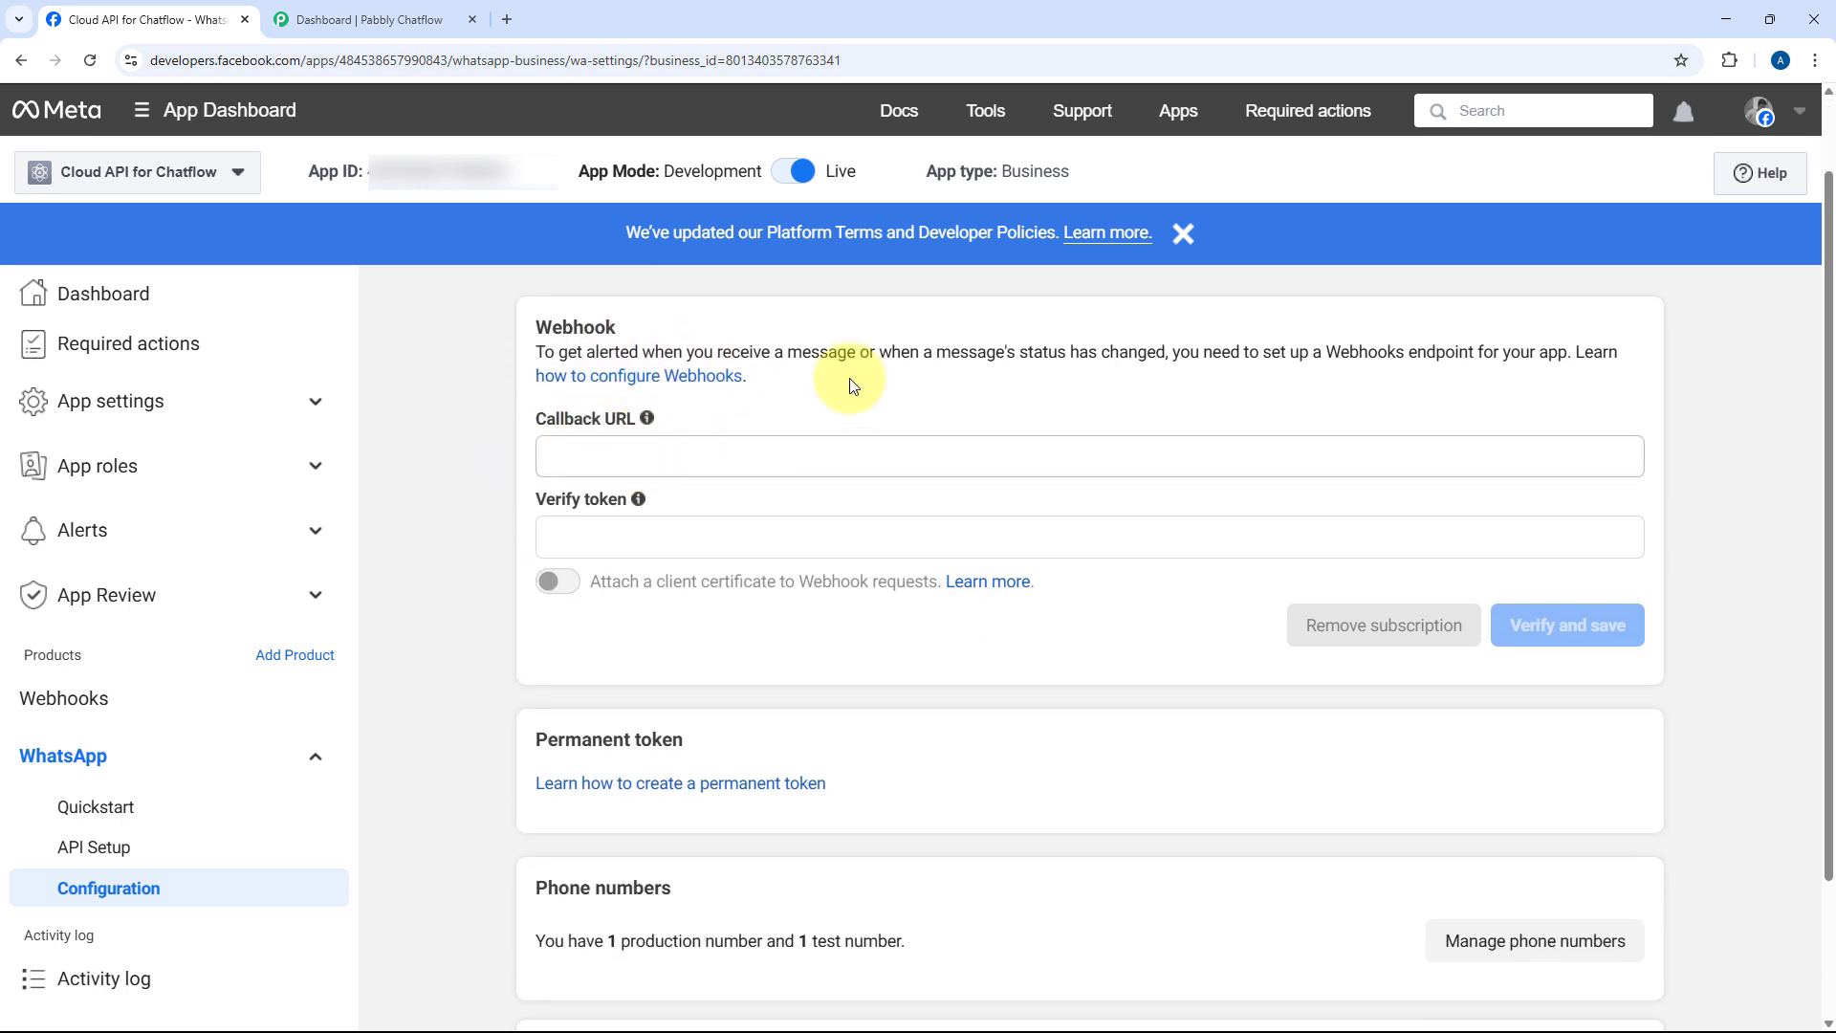
left_click(1182, 232)
left_click(593, 453)
right_click(610, 453)
left_click(679, 642)
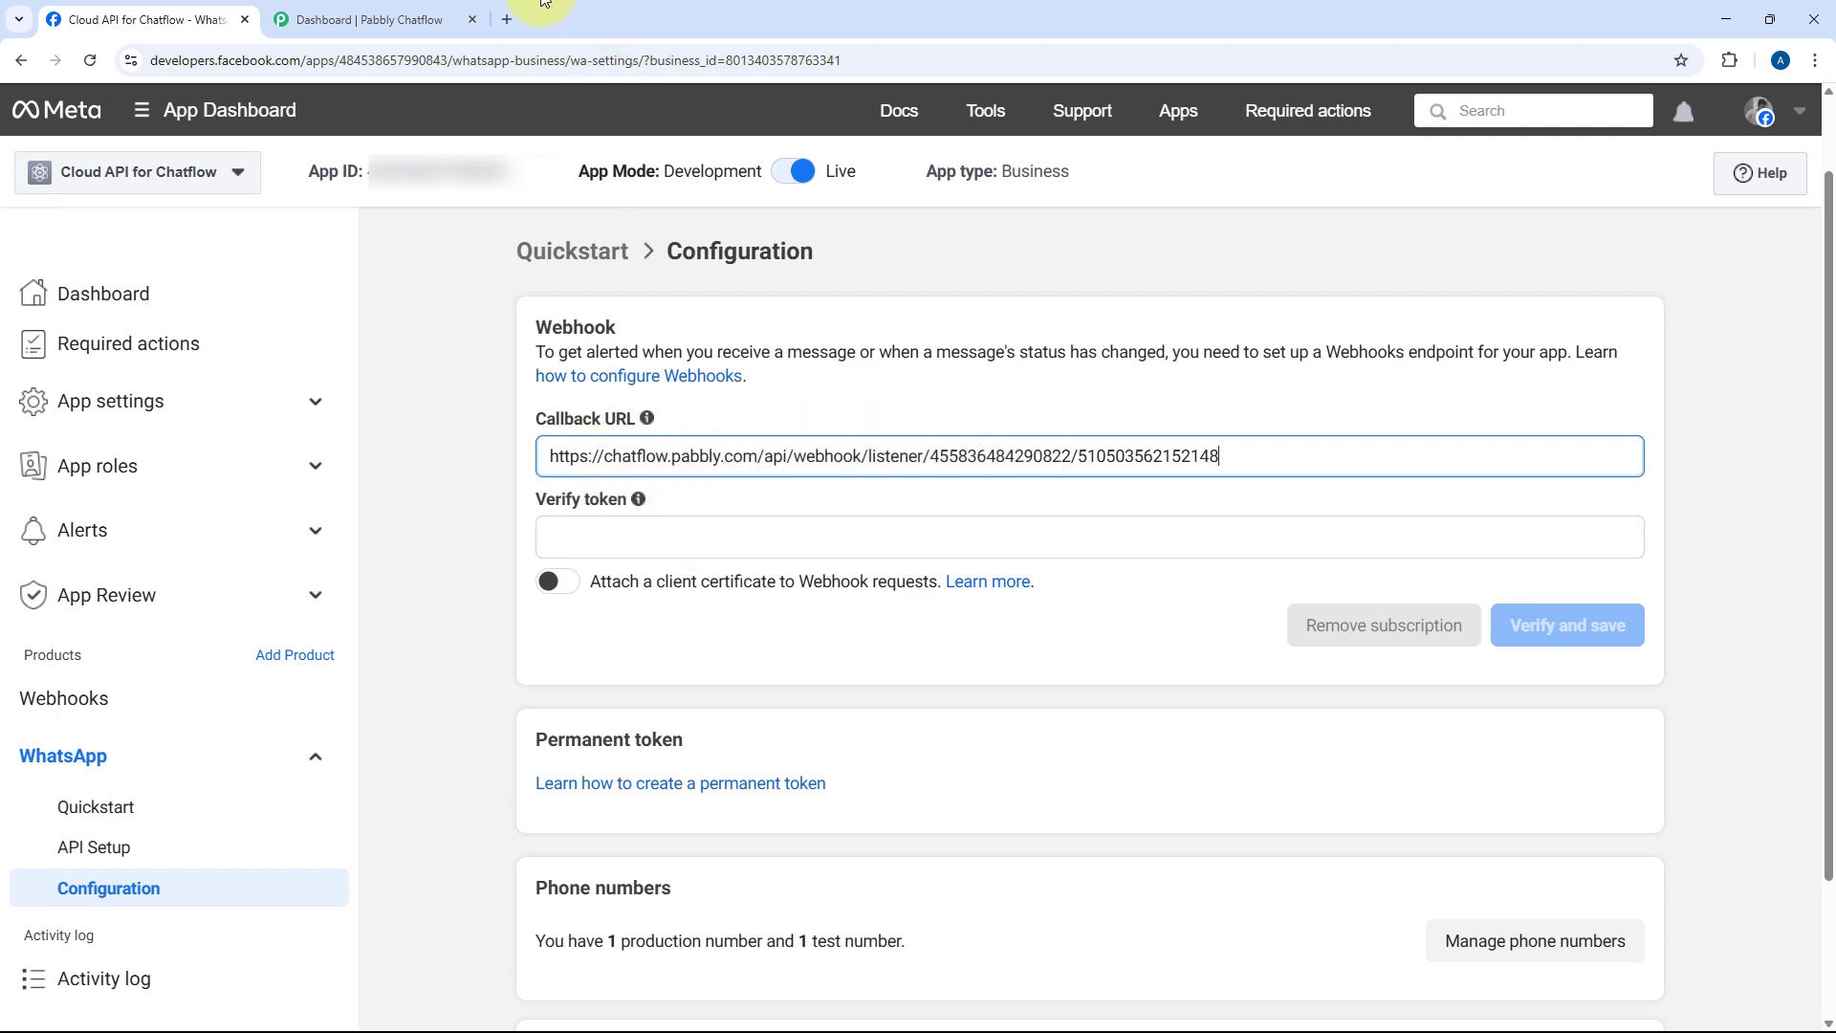
Step: Copy the webhook token from Pabbly Chatflow into Meta's Verify token field, and verify and save the webhook
left_click(429, 15)
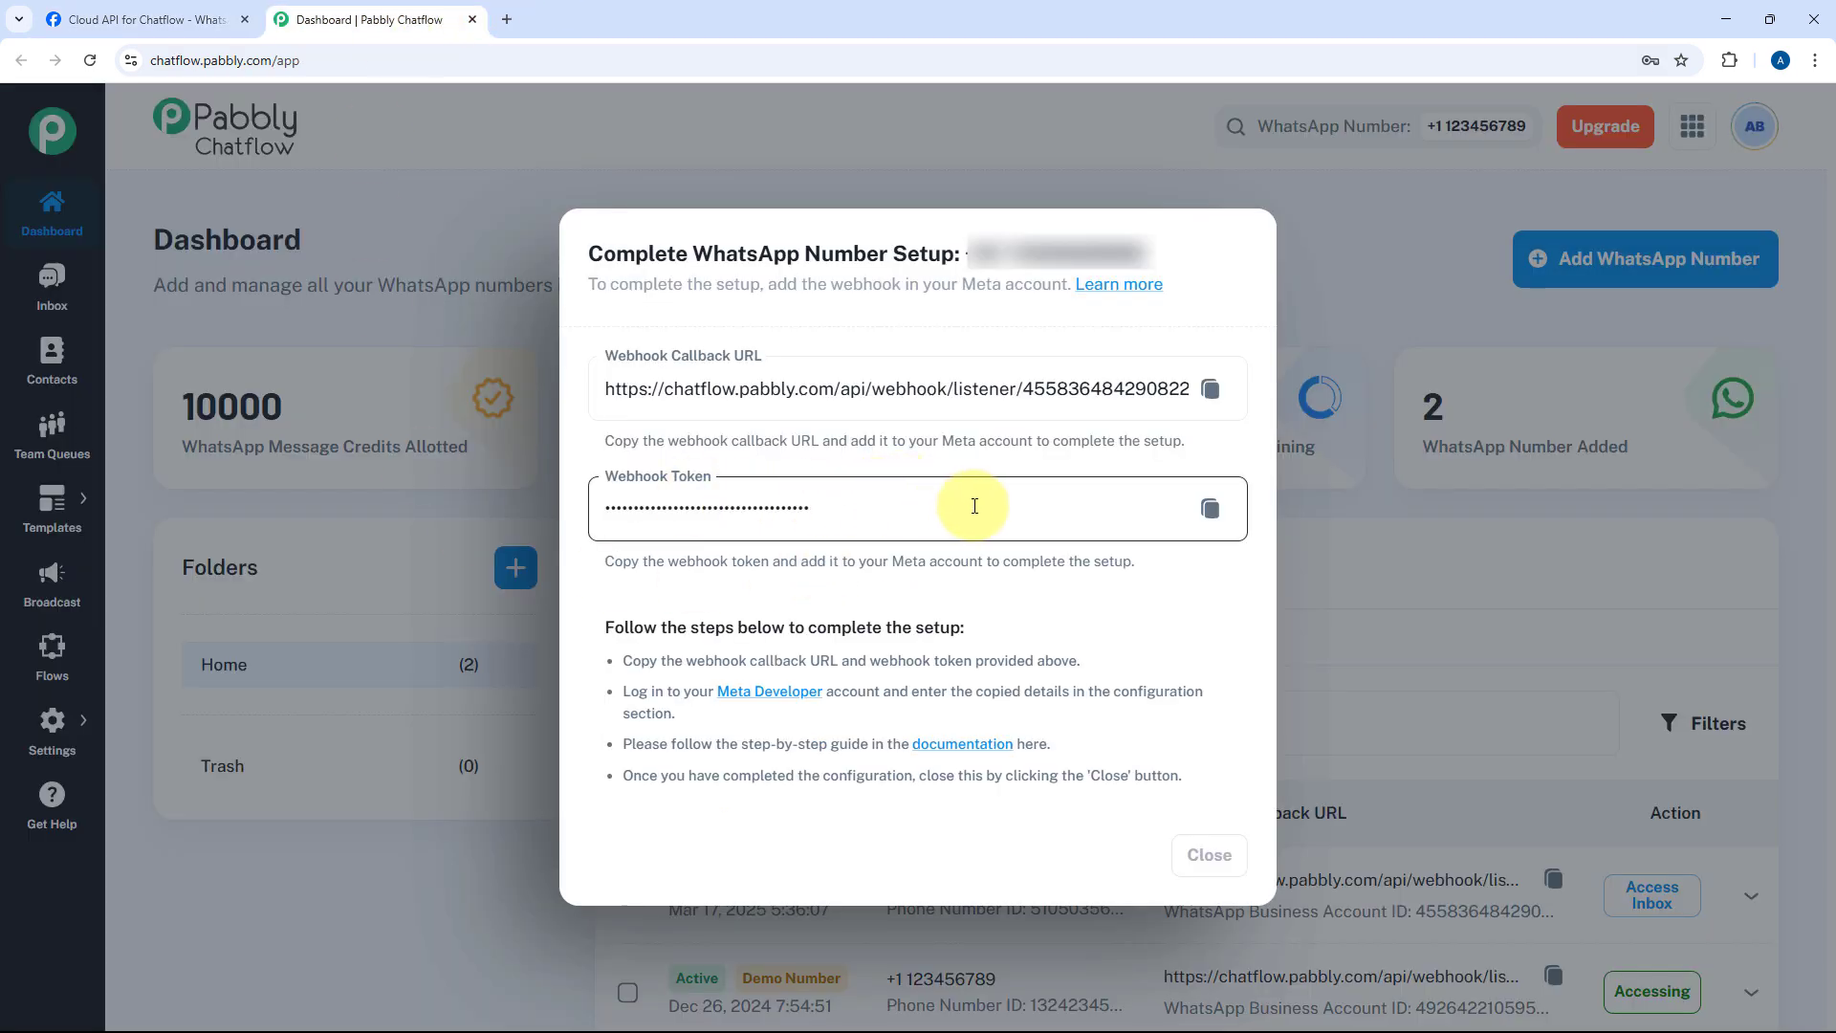
left_click(1209, 508)
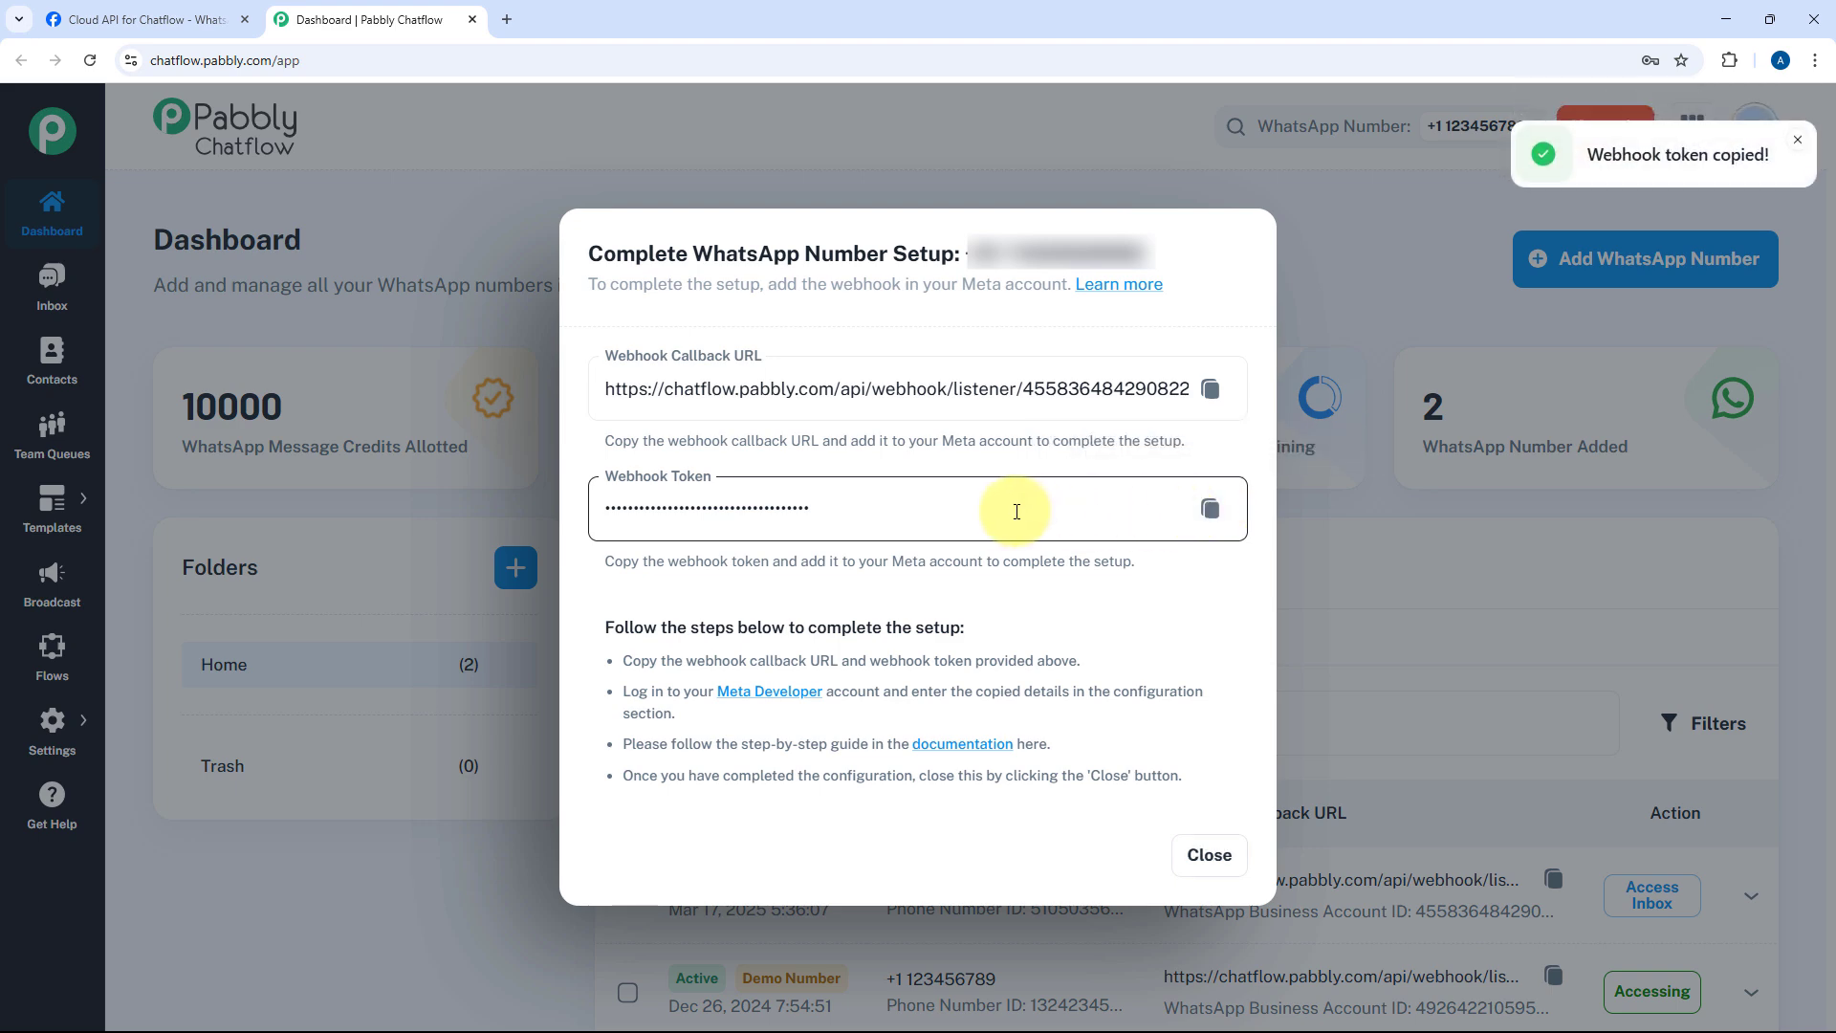
left_click(148, 21)
right_click(595, 540)
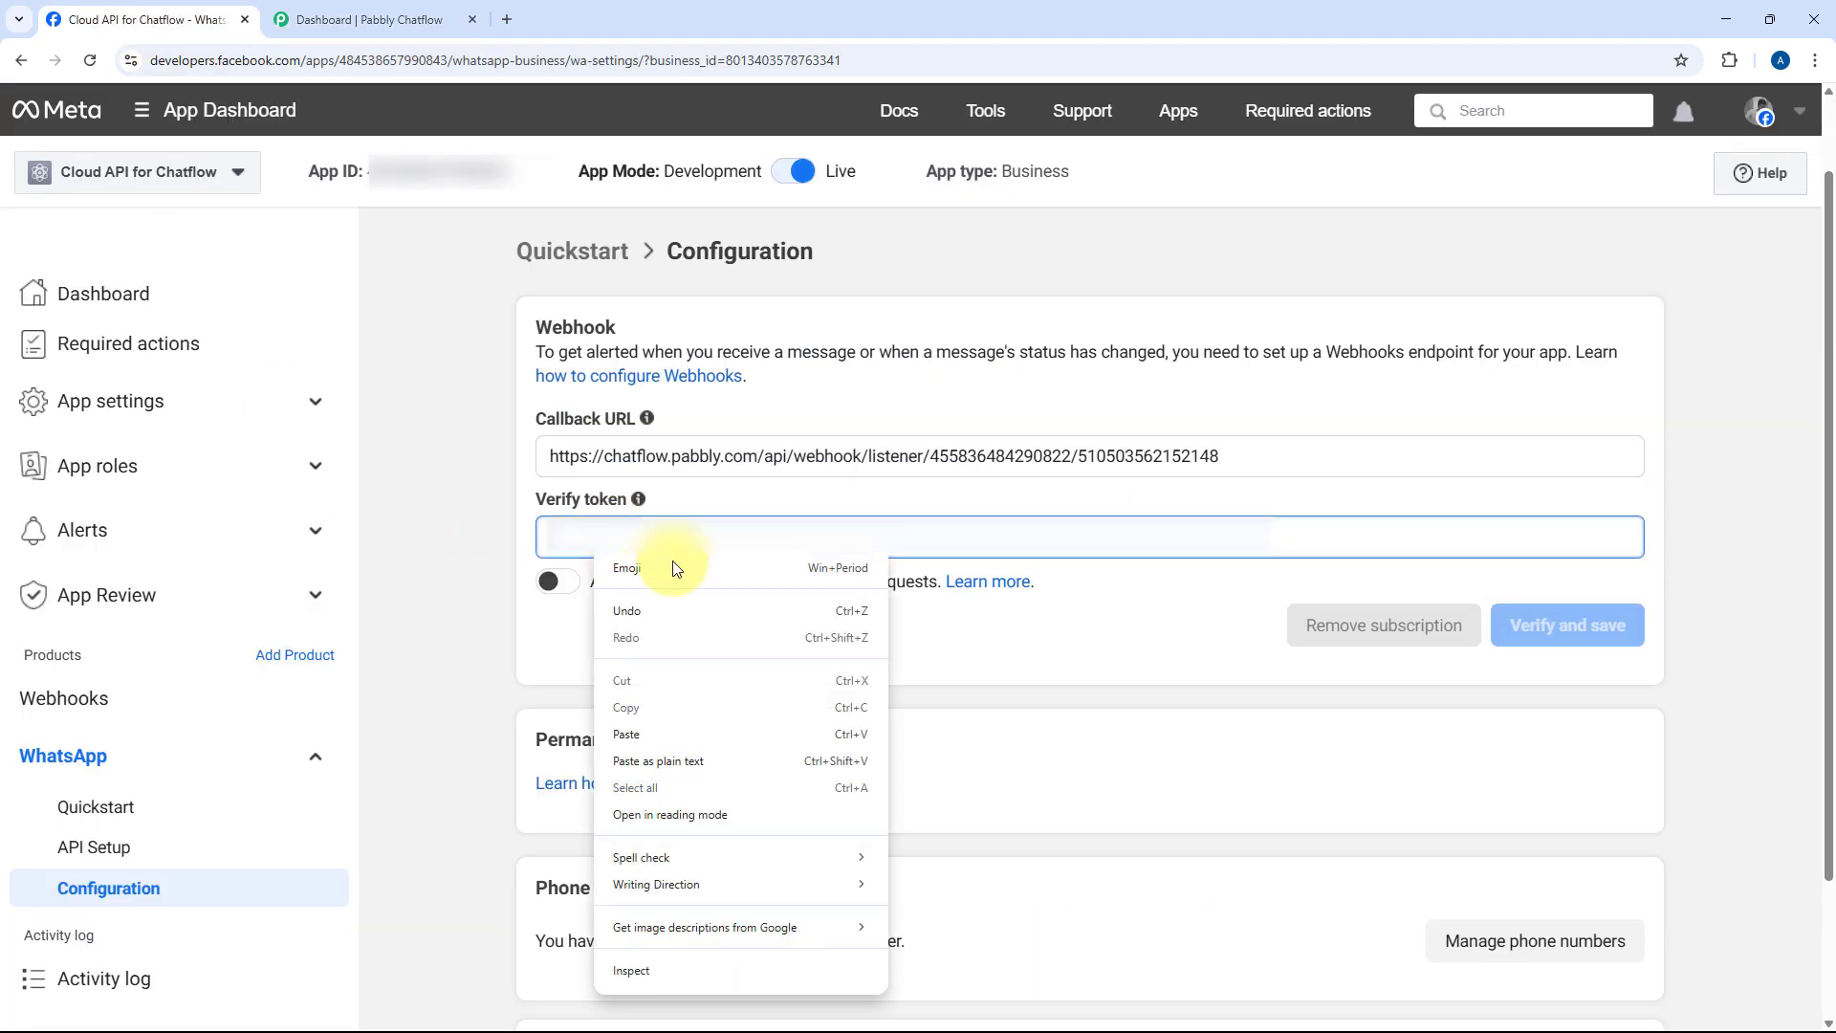
left_click(667, 734)
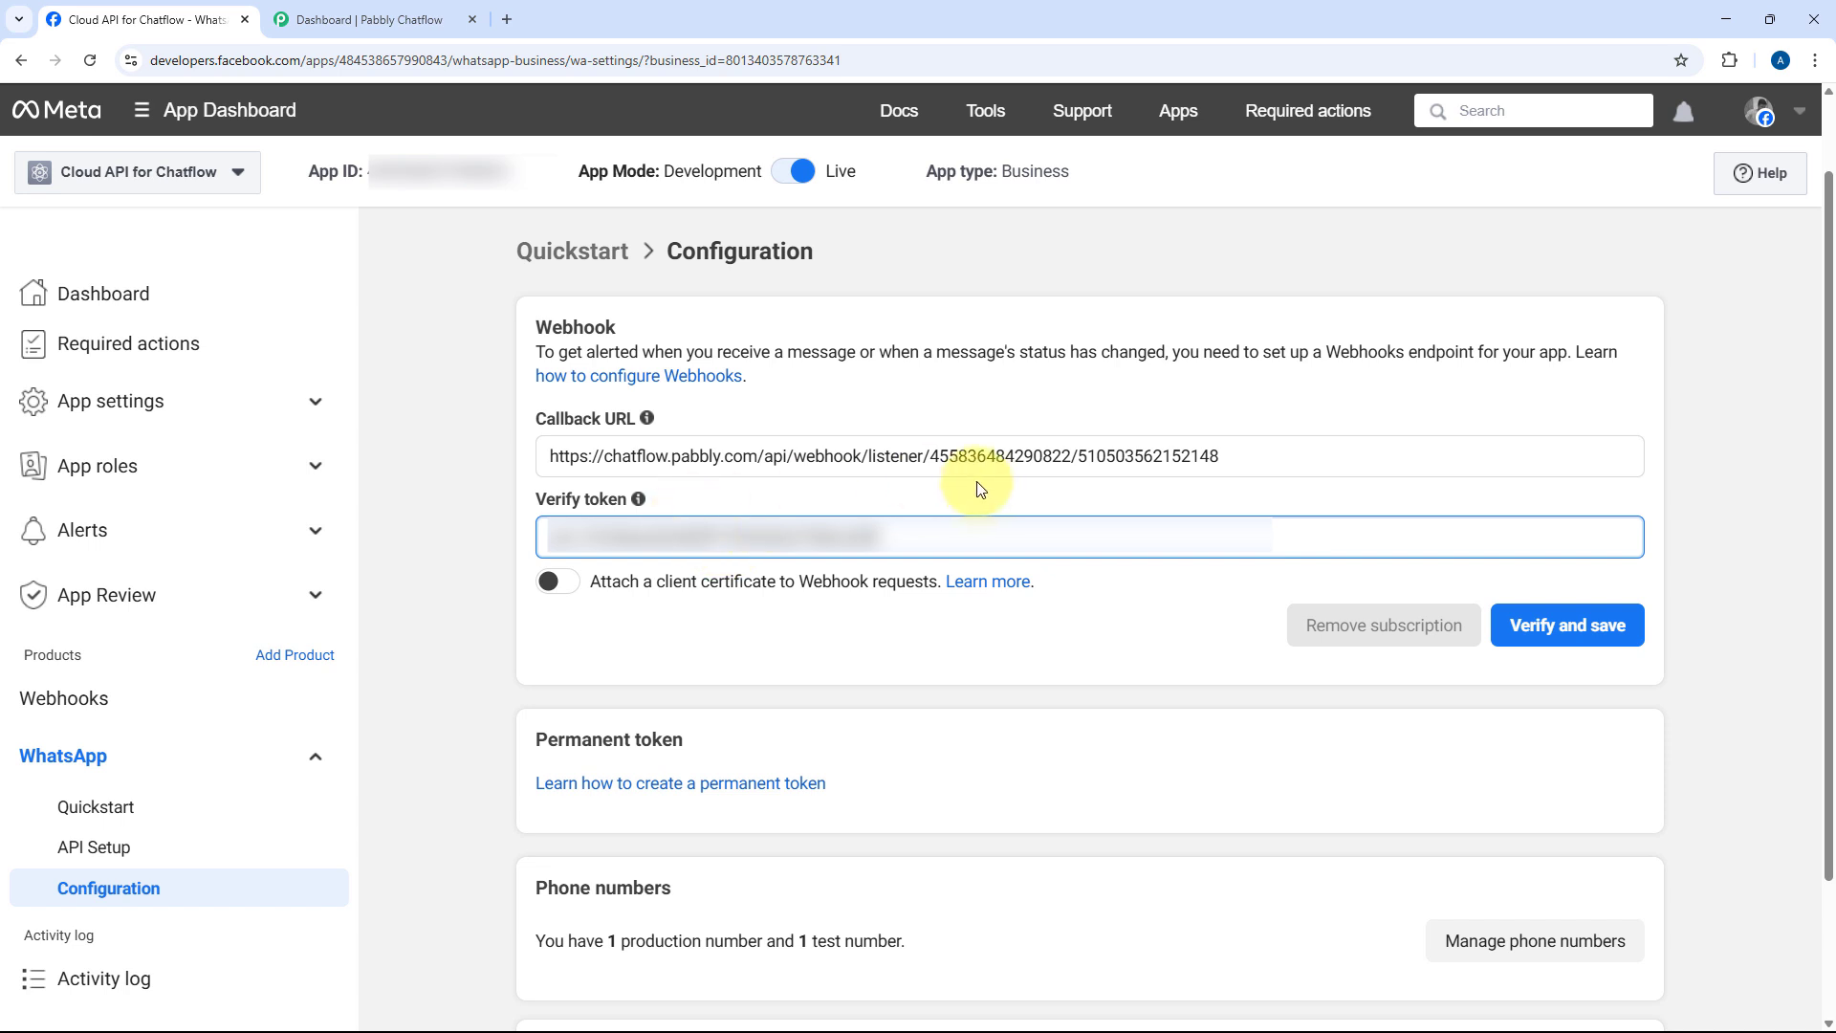
left_click(1575, 631)
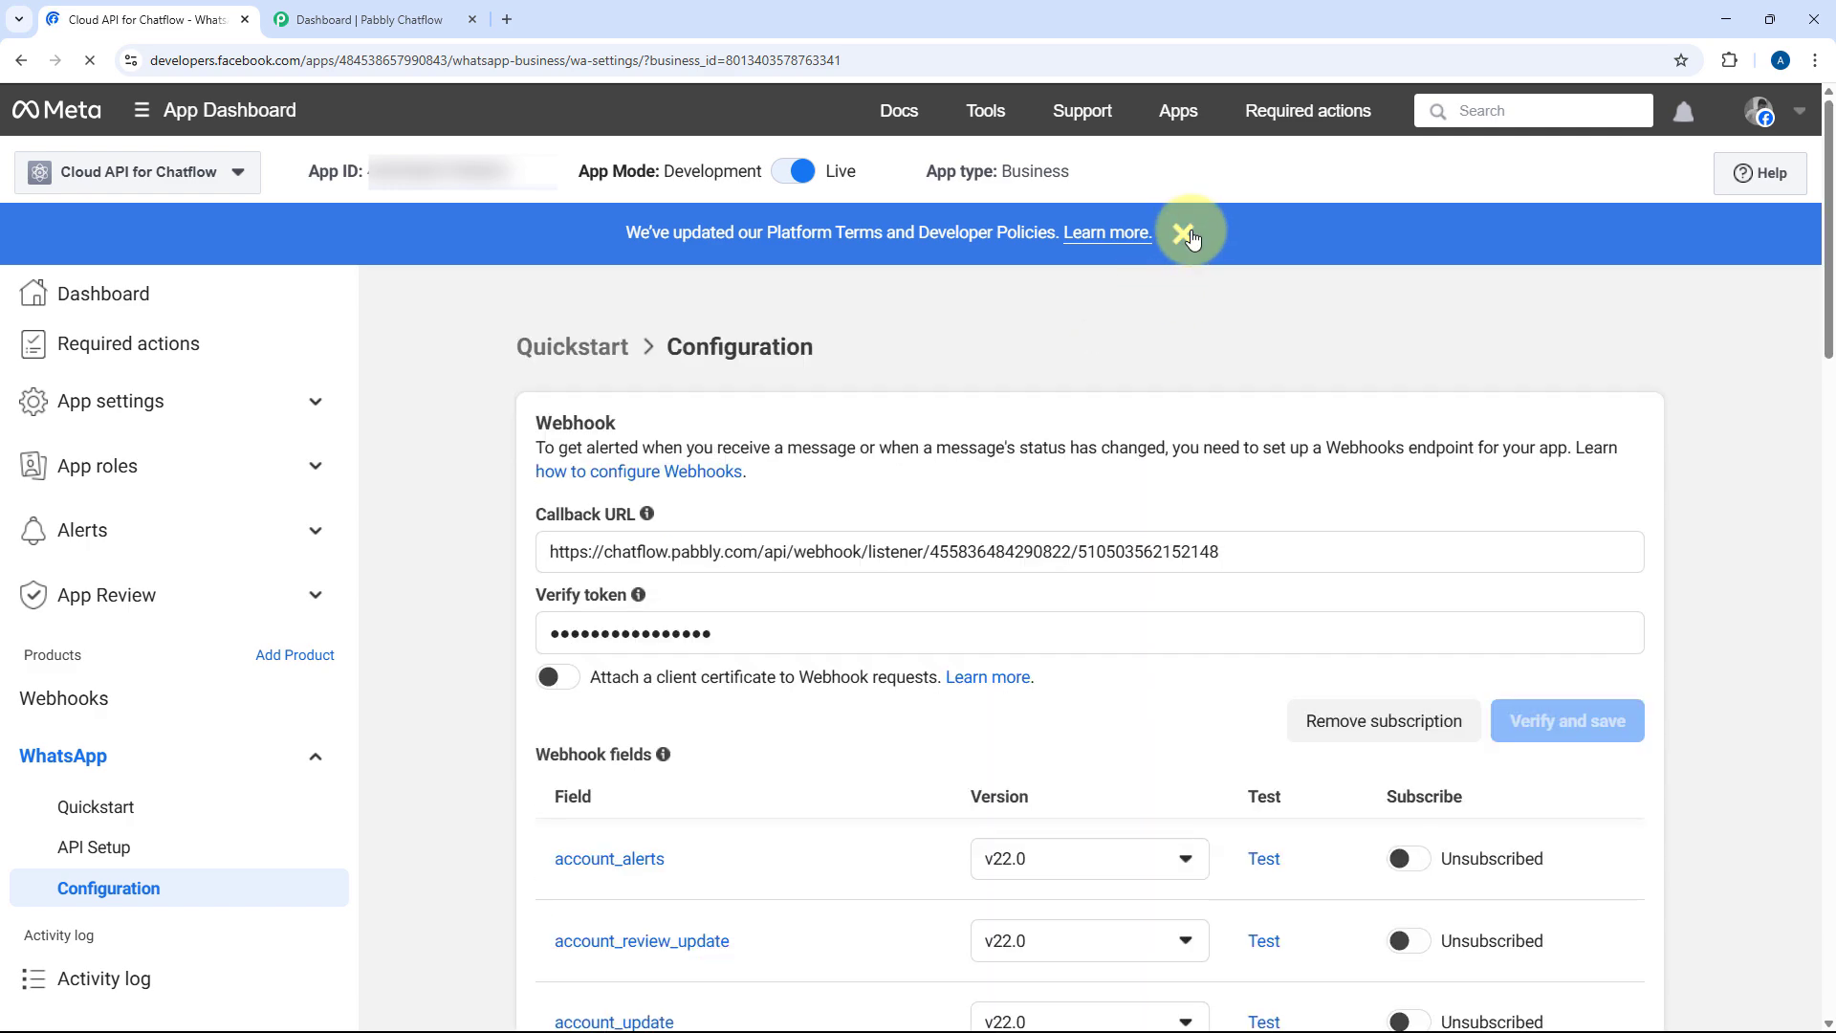
Step: Dismiss the policy notice and subscribe to the account_alerts, account_review_update and account_update webhook fields
left_click(1184, 237)
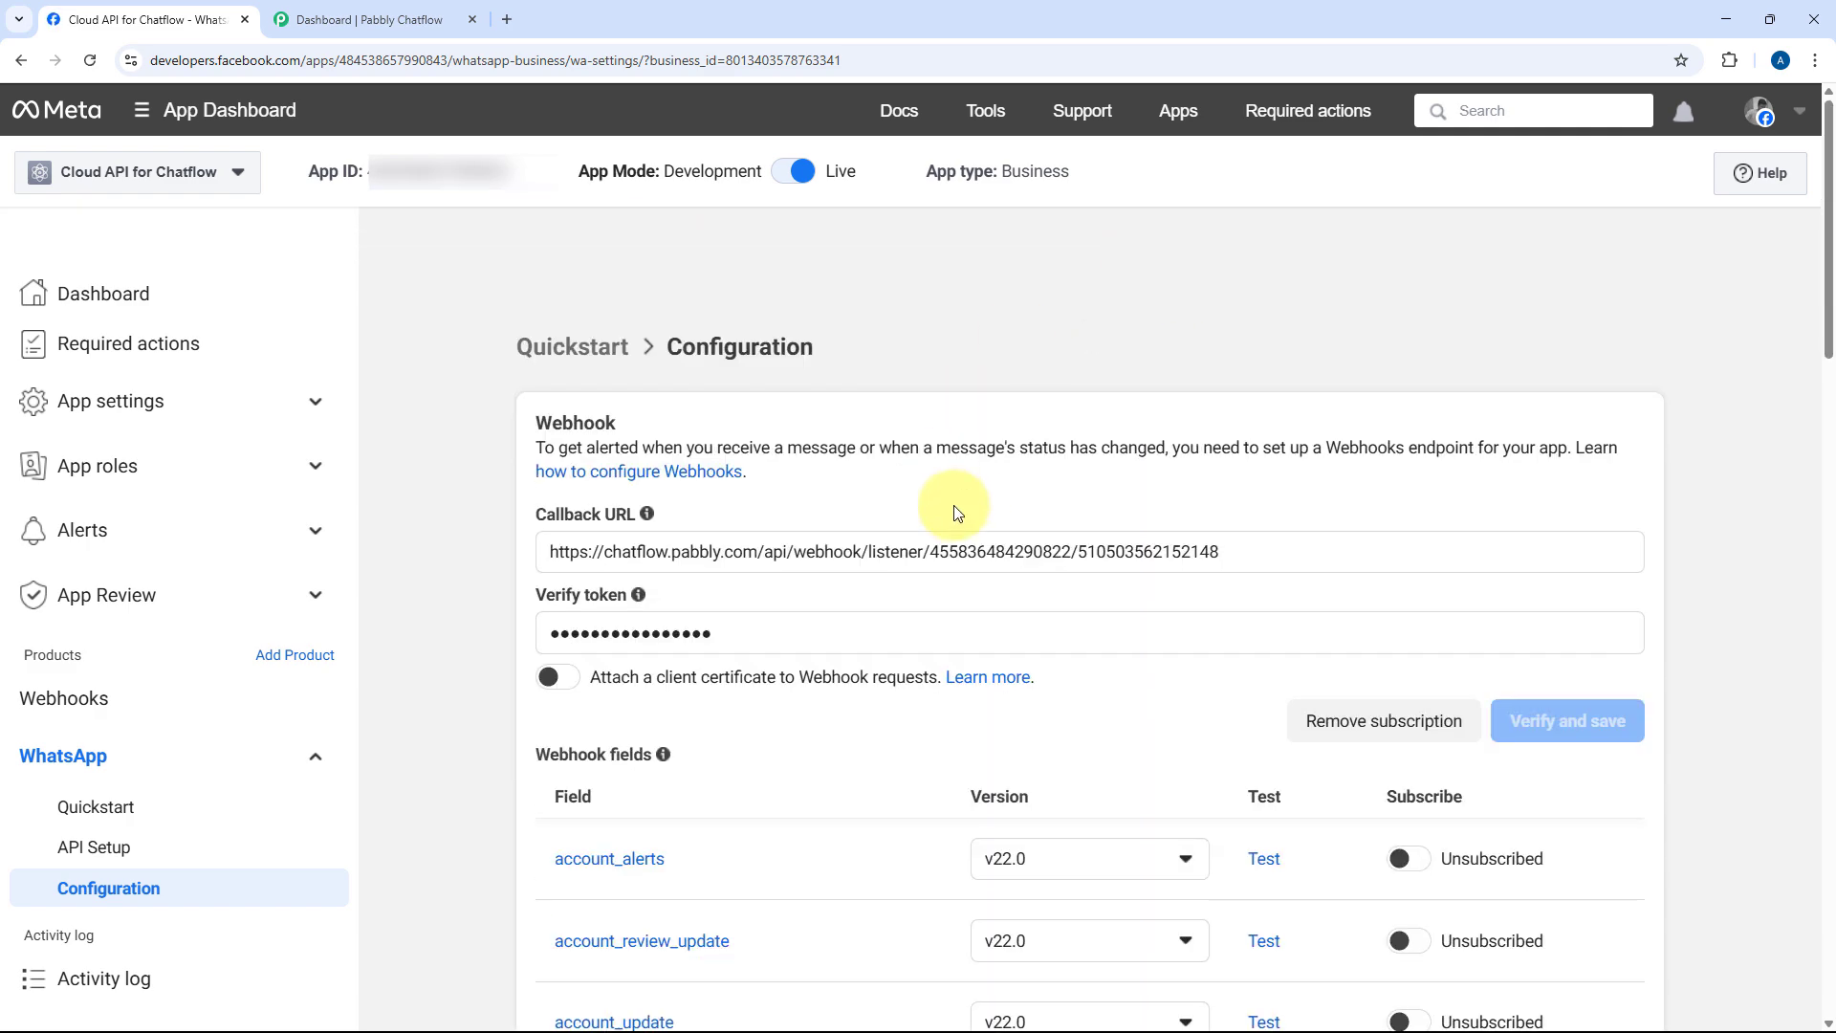
scroll(971, 485, "down", 4)
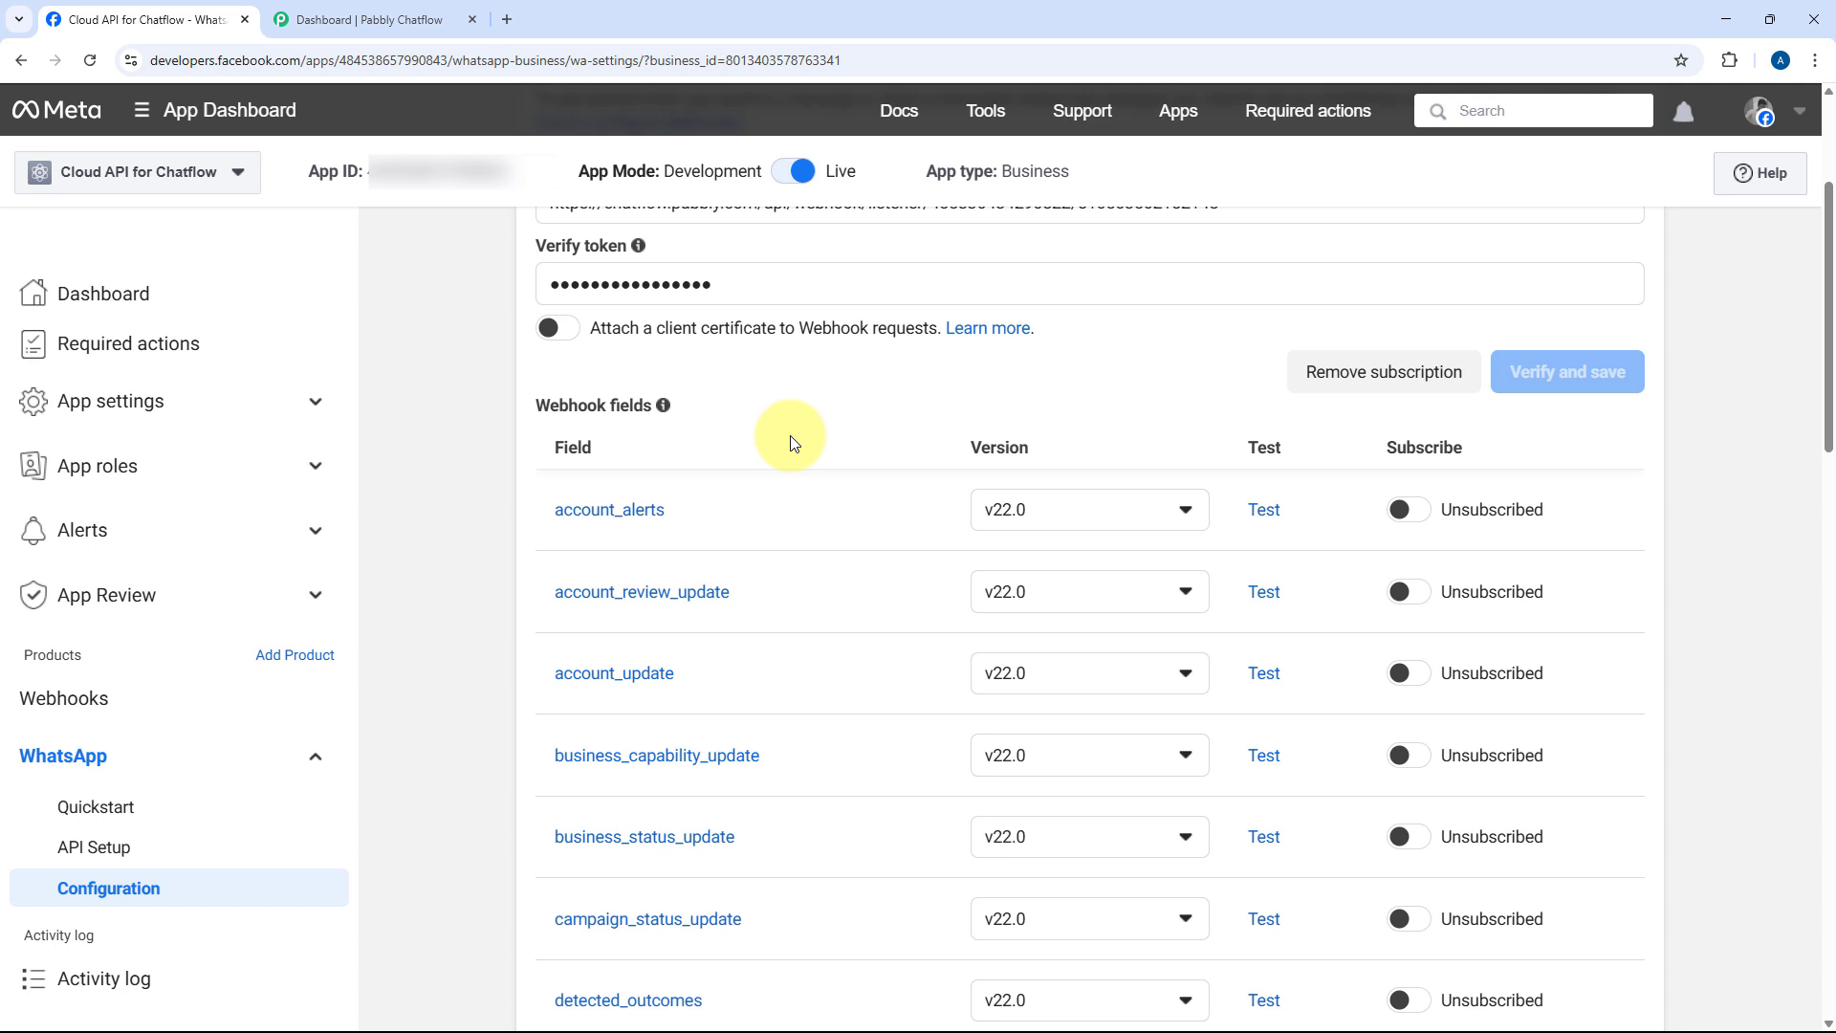
scroll(803, 363, "up", 1)
scroll(813, 363, "down", 2)
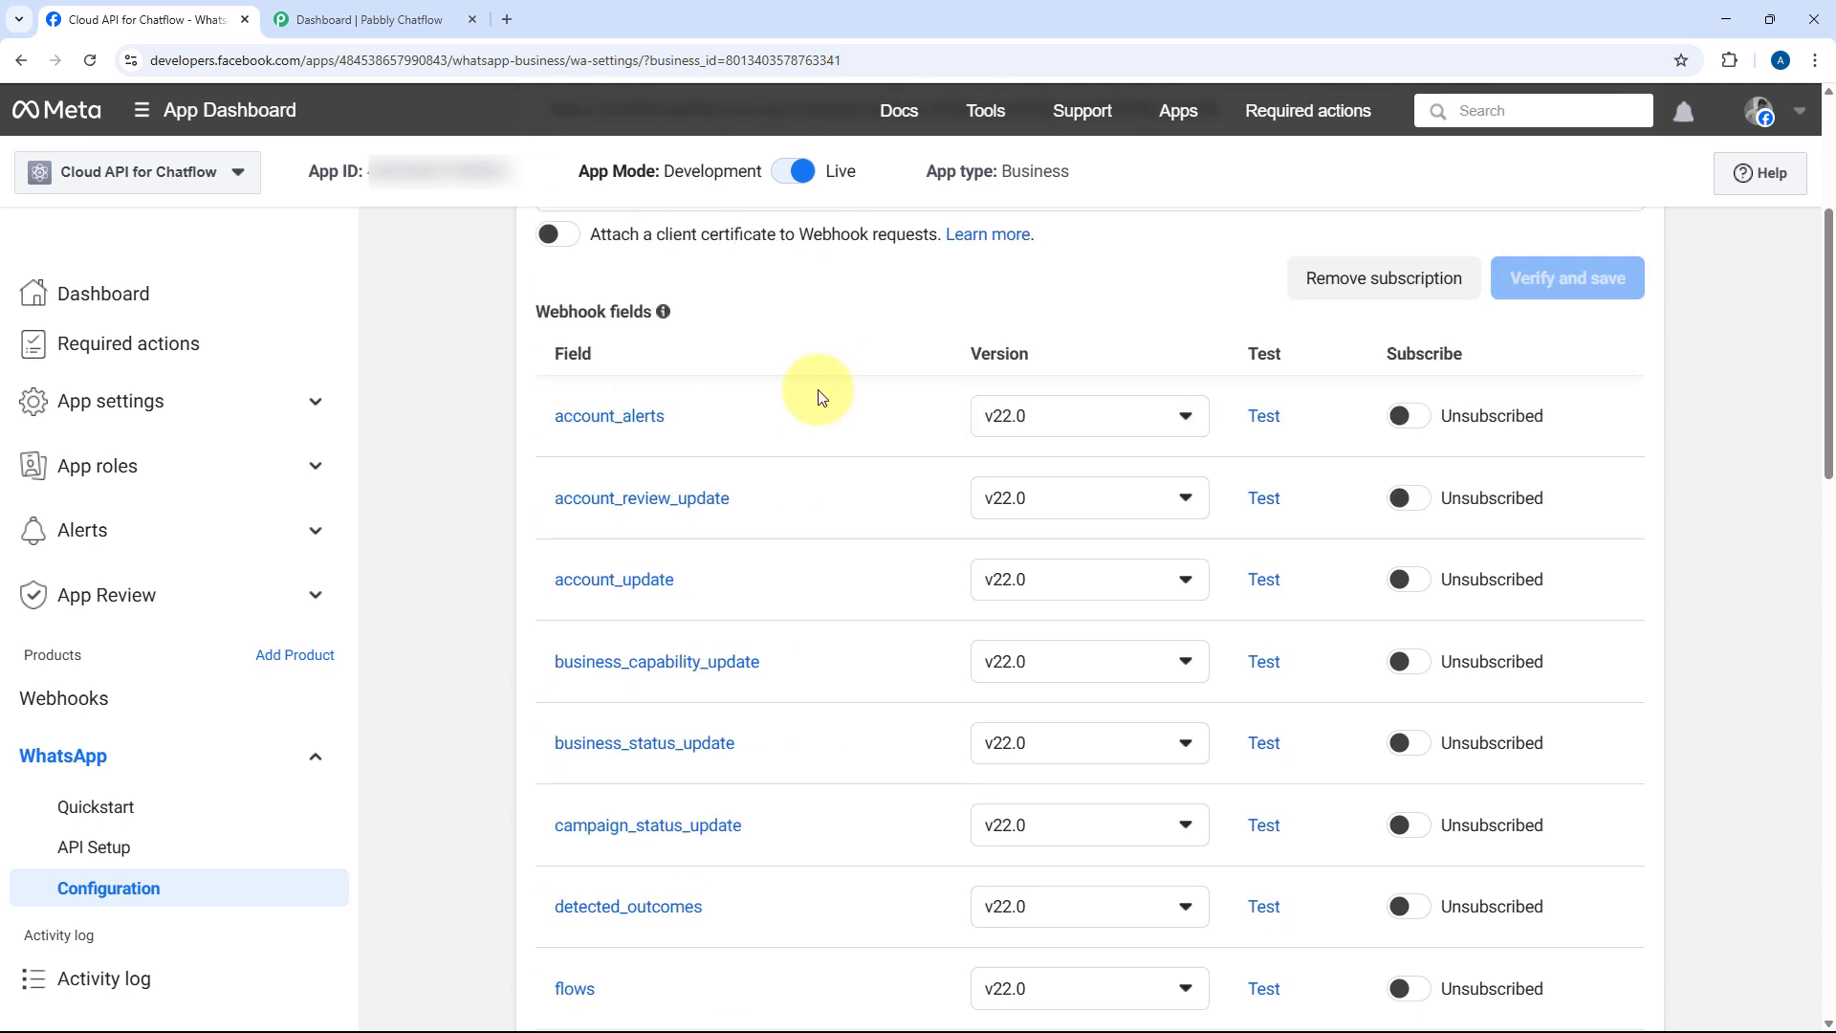
left_click(1409, 415)
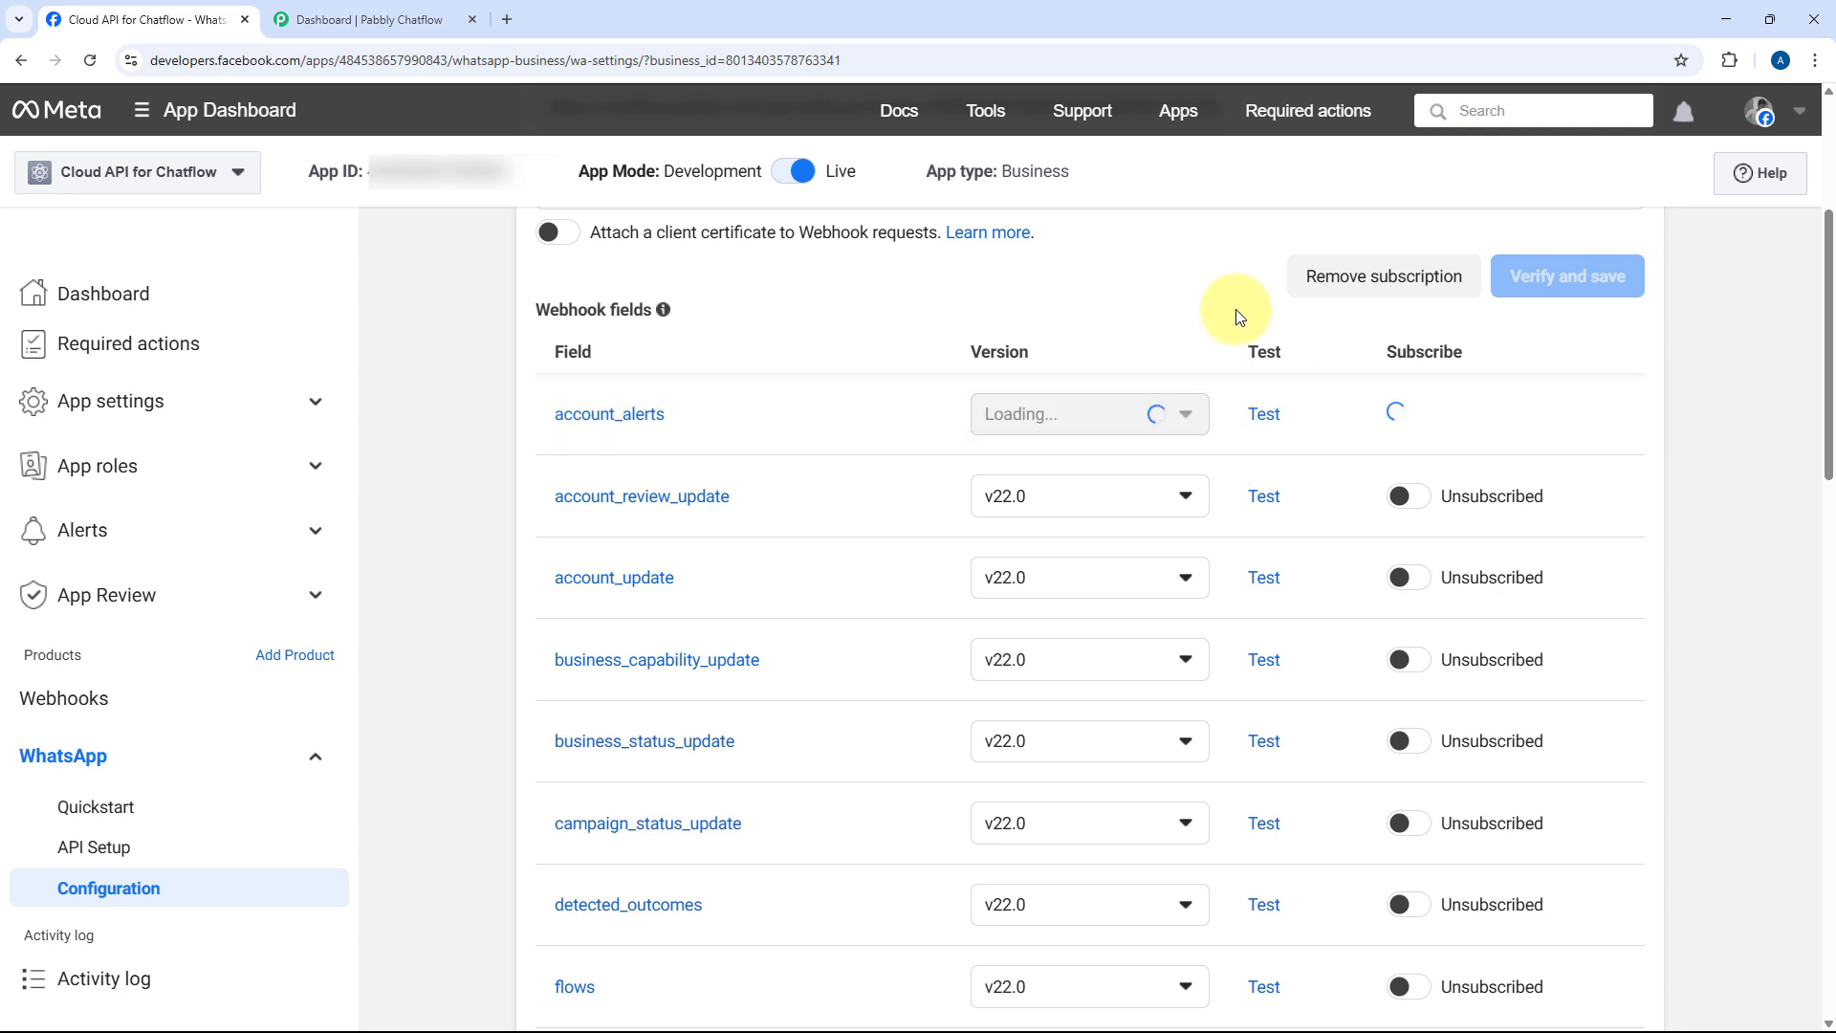
scroll(1415, 402, "down", 1)
left_click(1412, 402)
scroll(1343, 411, "down", 1)
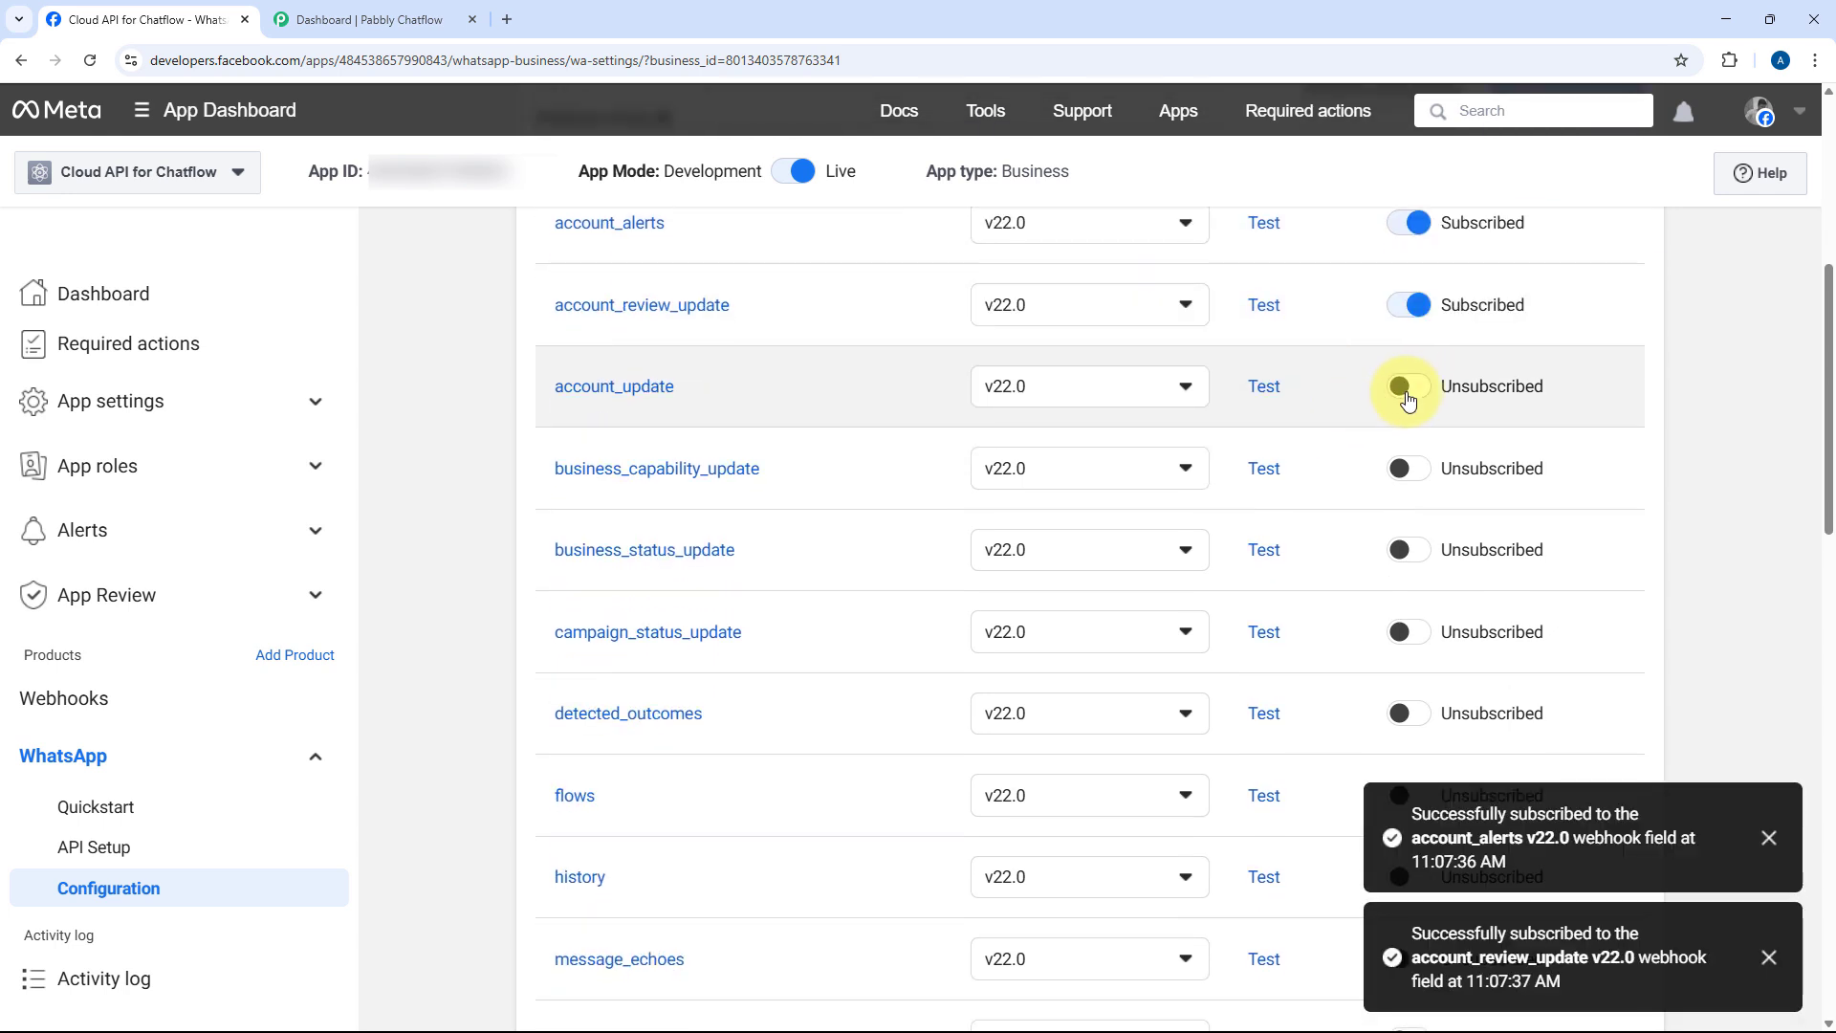
left_click(1408, 387)
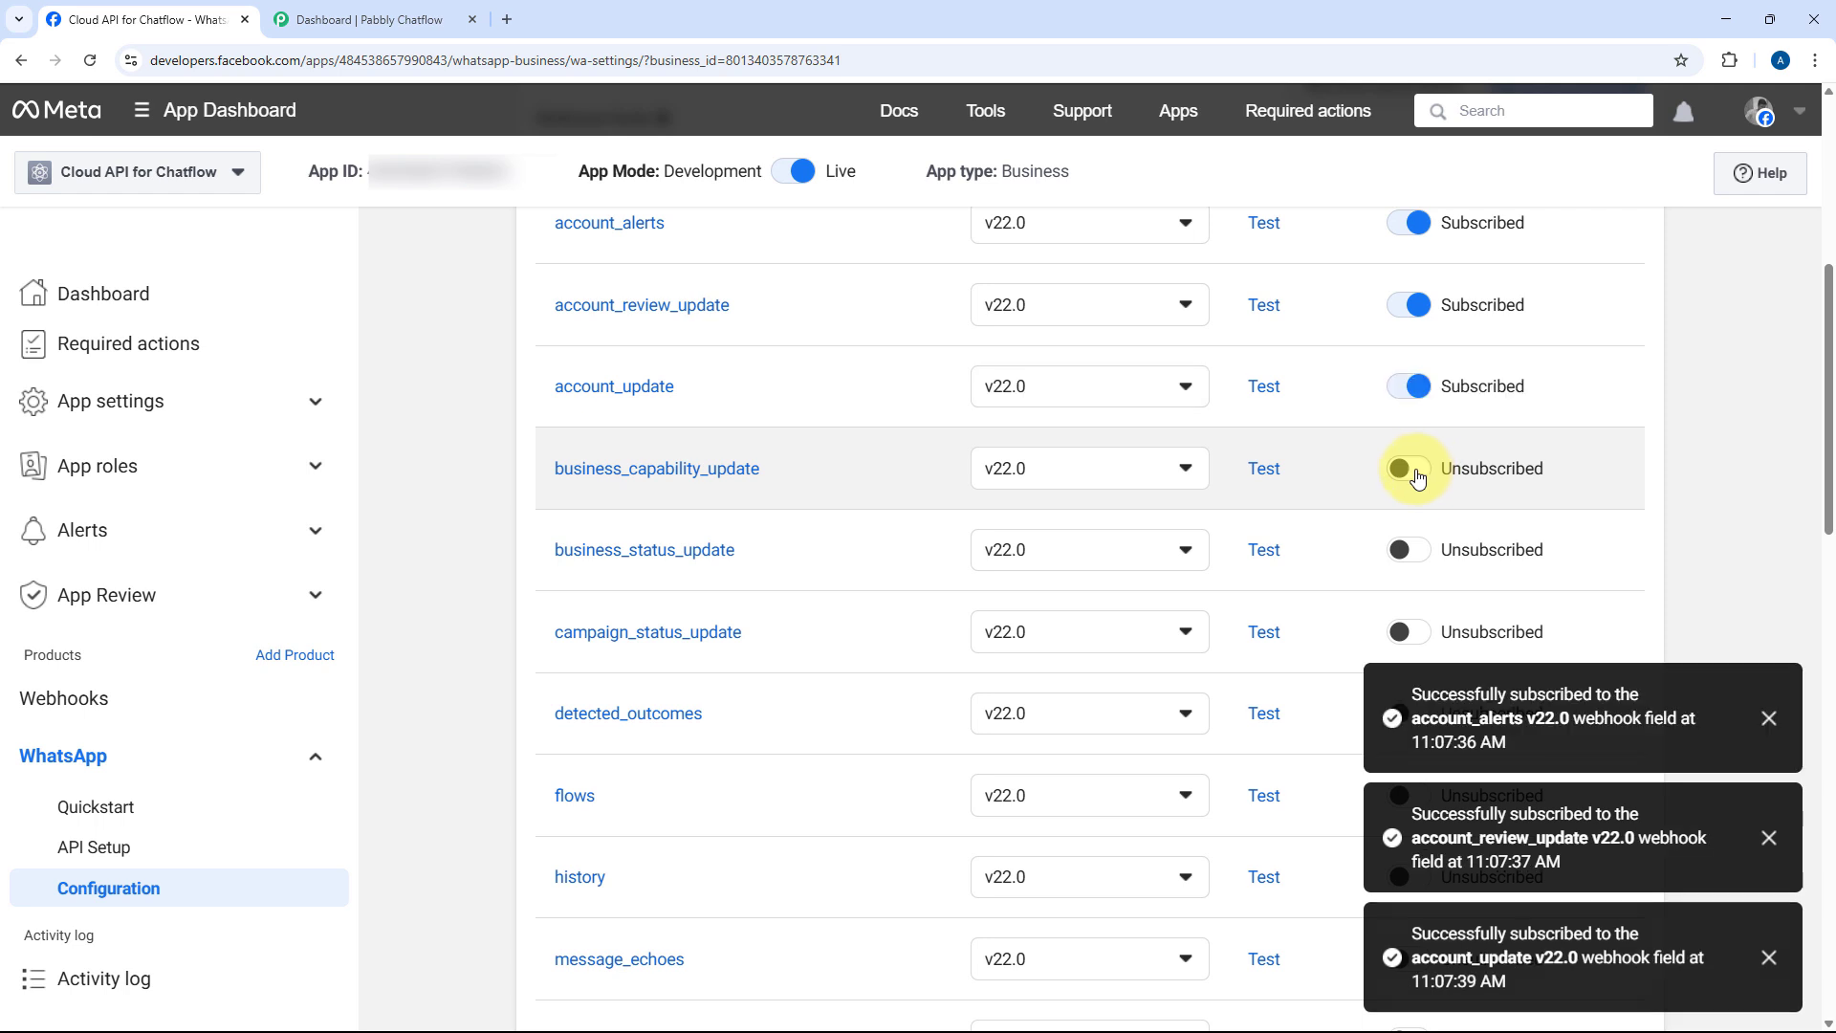
Step: Subscribe to the business_capability_update, business_status_update and campaign_status_update webhook fields
left_click(1410, 469)
scroll(1339, 458, "down", 1)
left_click(1410, 456)
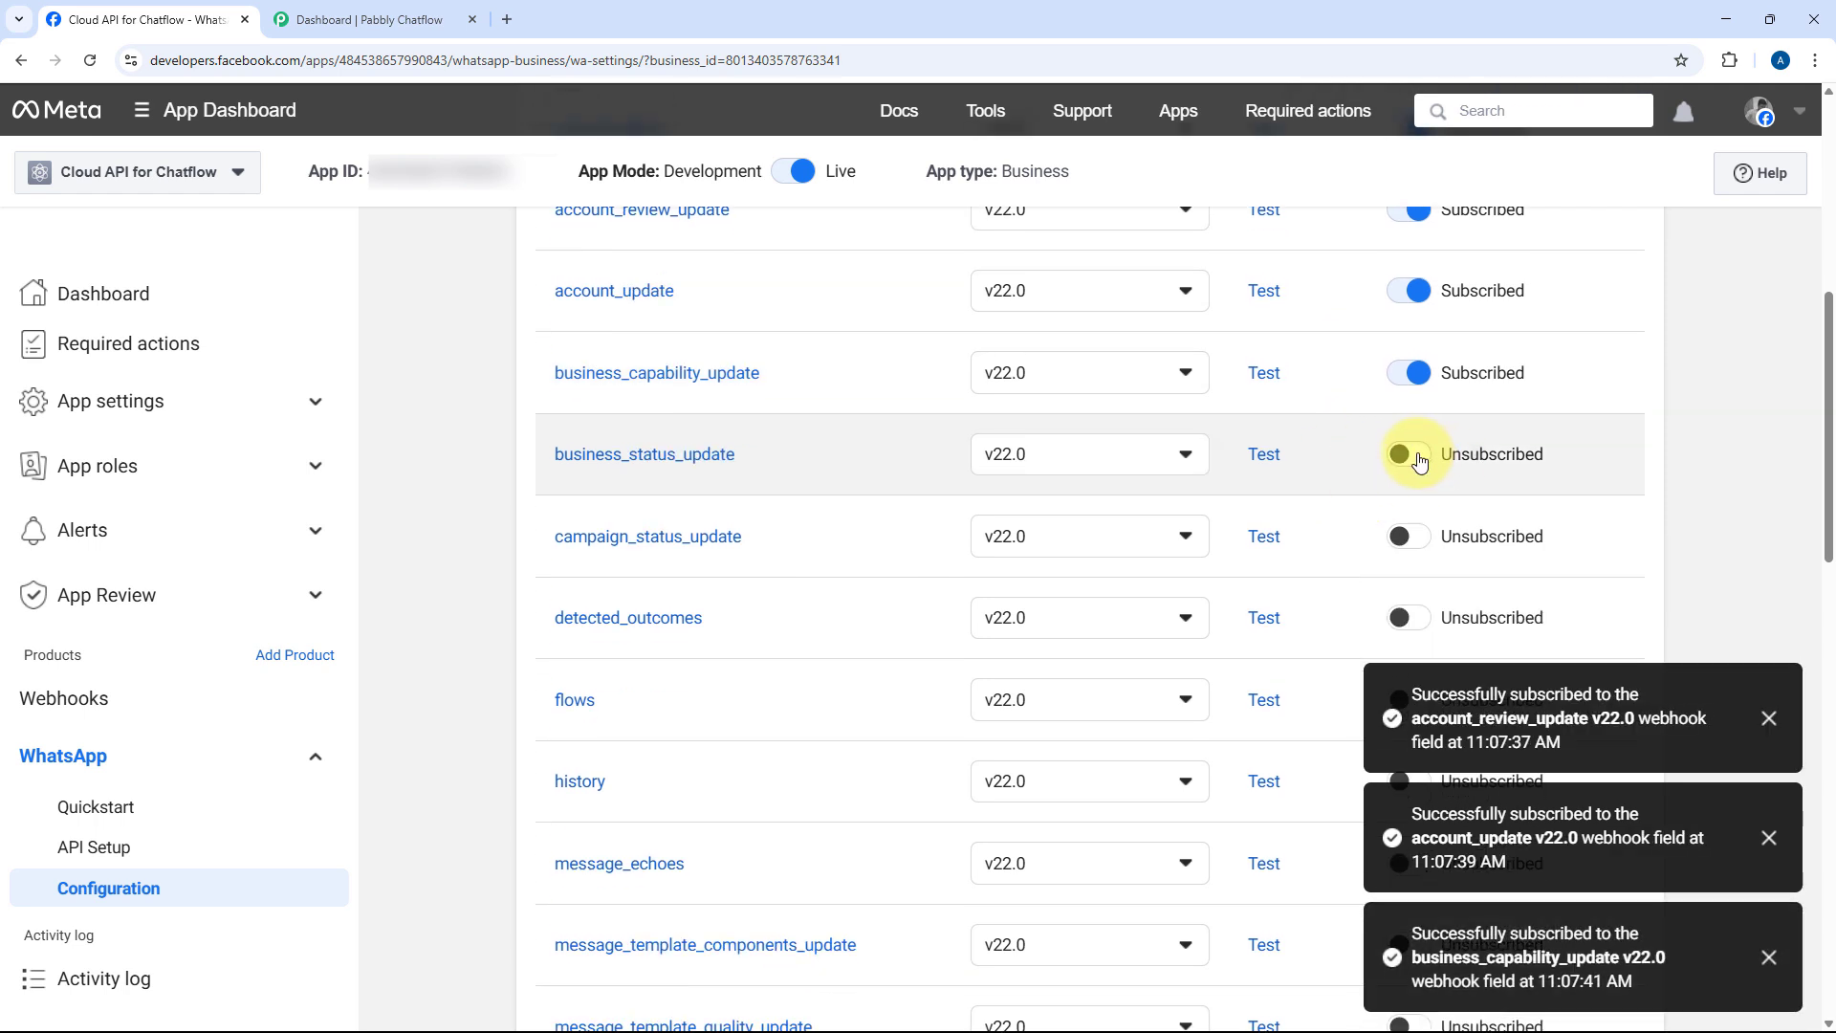
scroll(1358, 438, "down", 1)
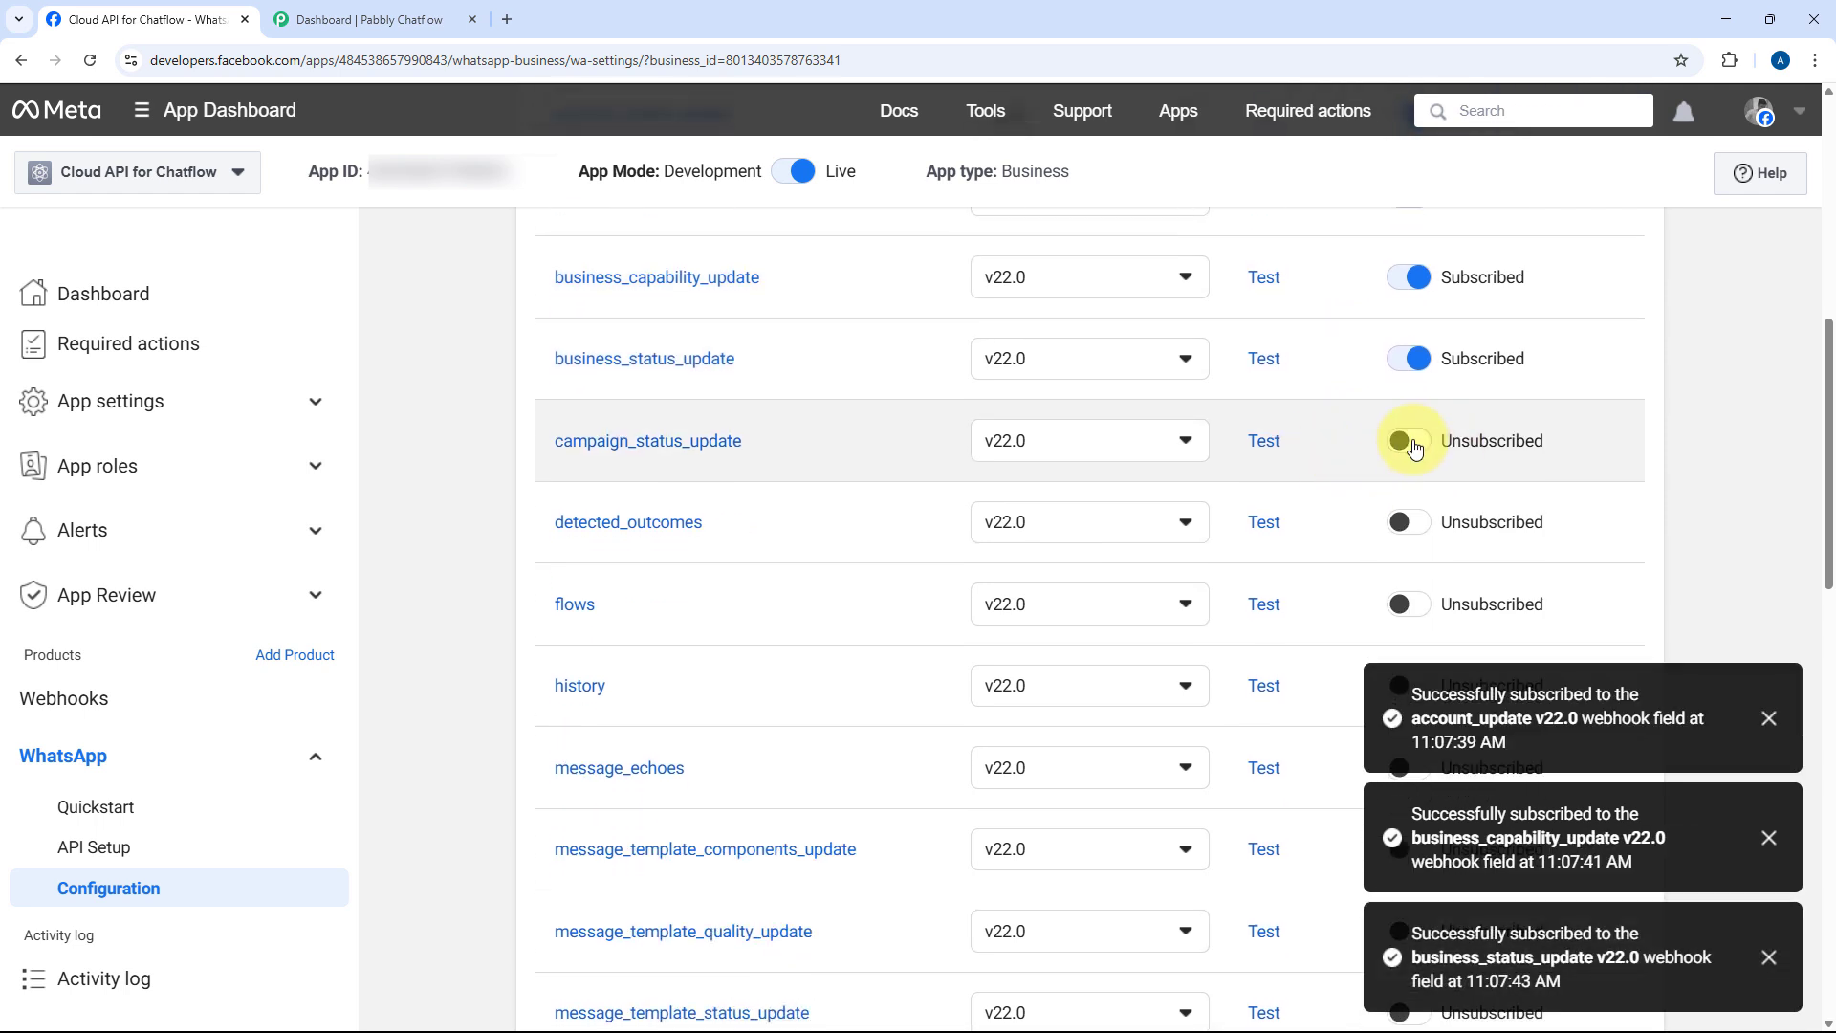
left_click(1404, 441)
Step: Subscribe to the flows and history webhook fields, and try subscribing to detected_outcomes and message_echoes
scroll(1319, 457, "down", 1)
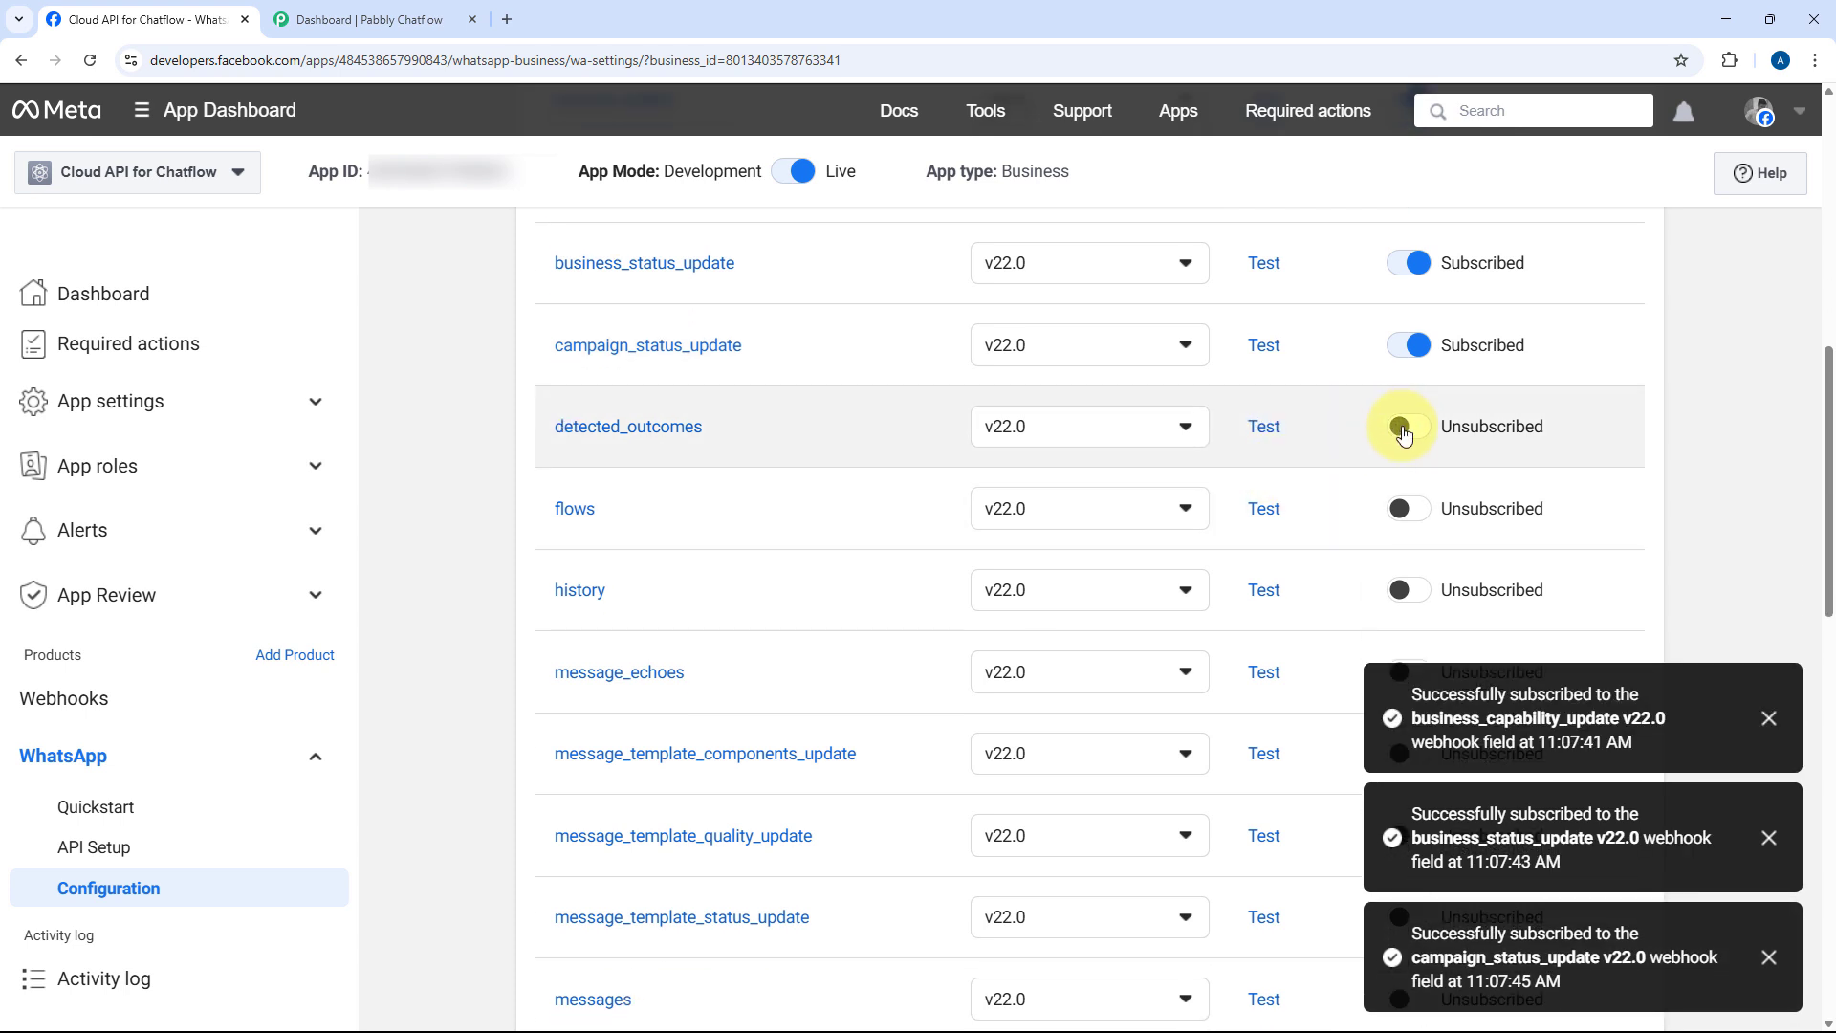
left_click(1405, 430)
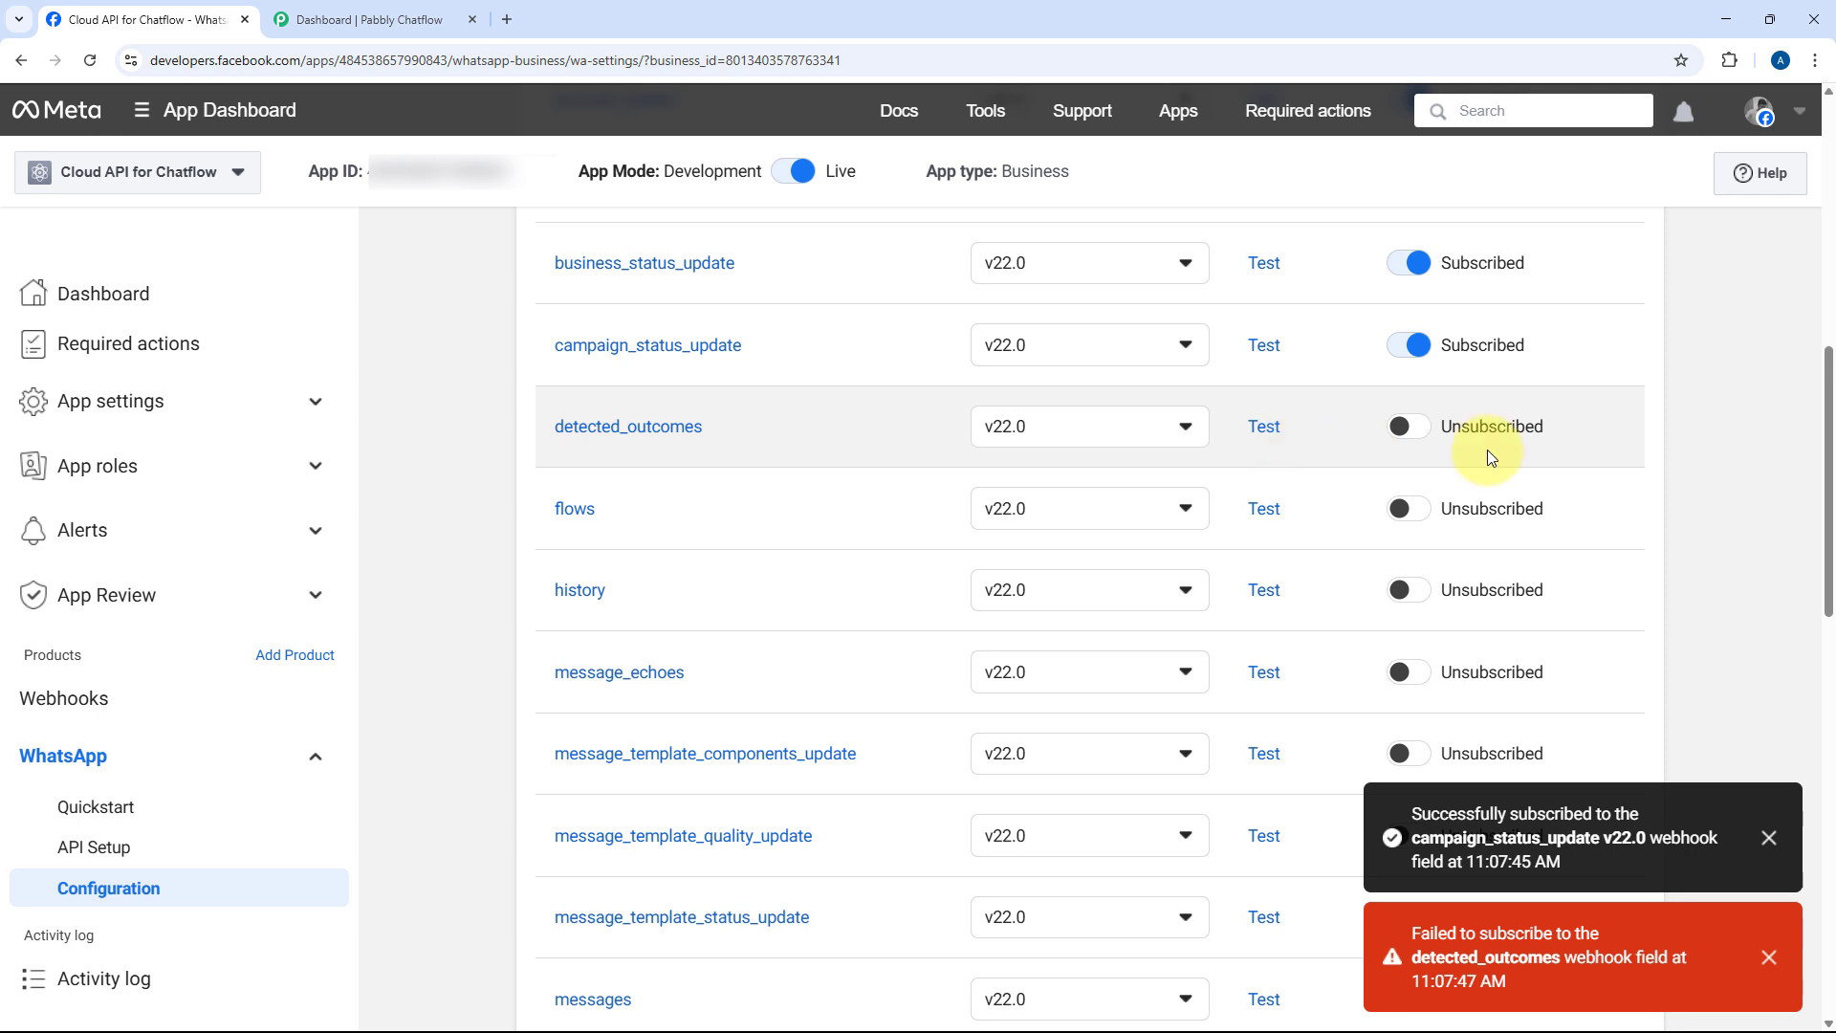
scroll(1488, 449, "down", 1)
left_click(1418, 426)
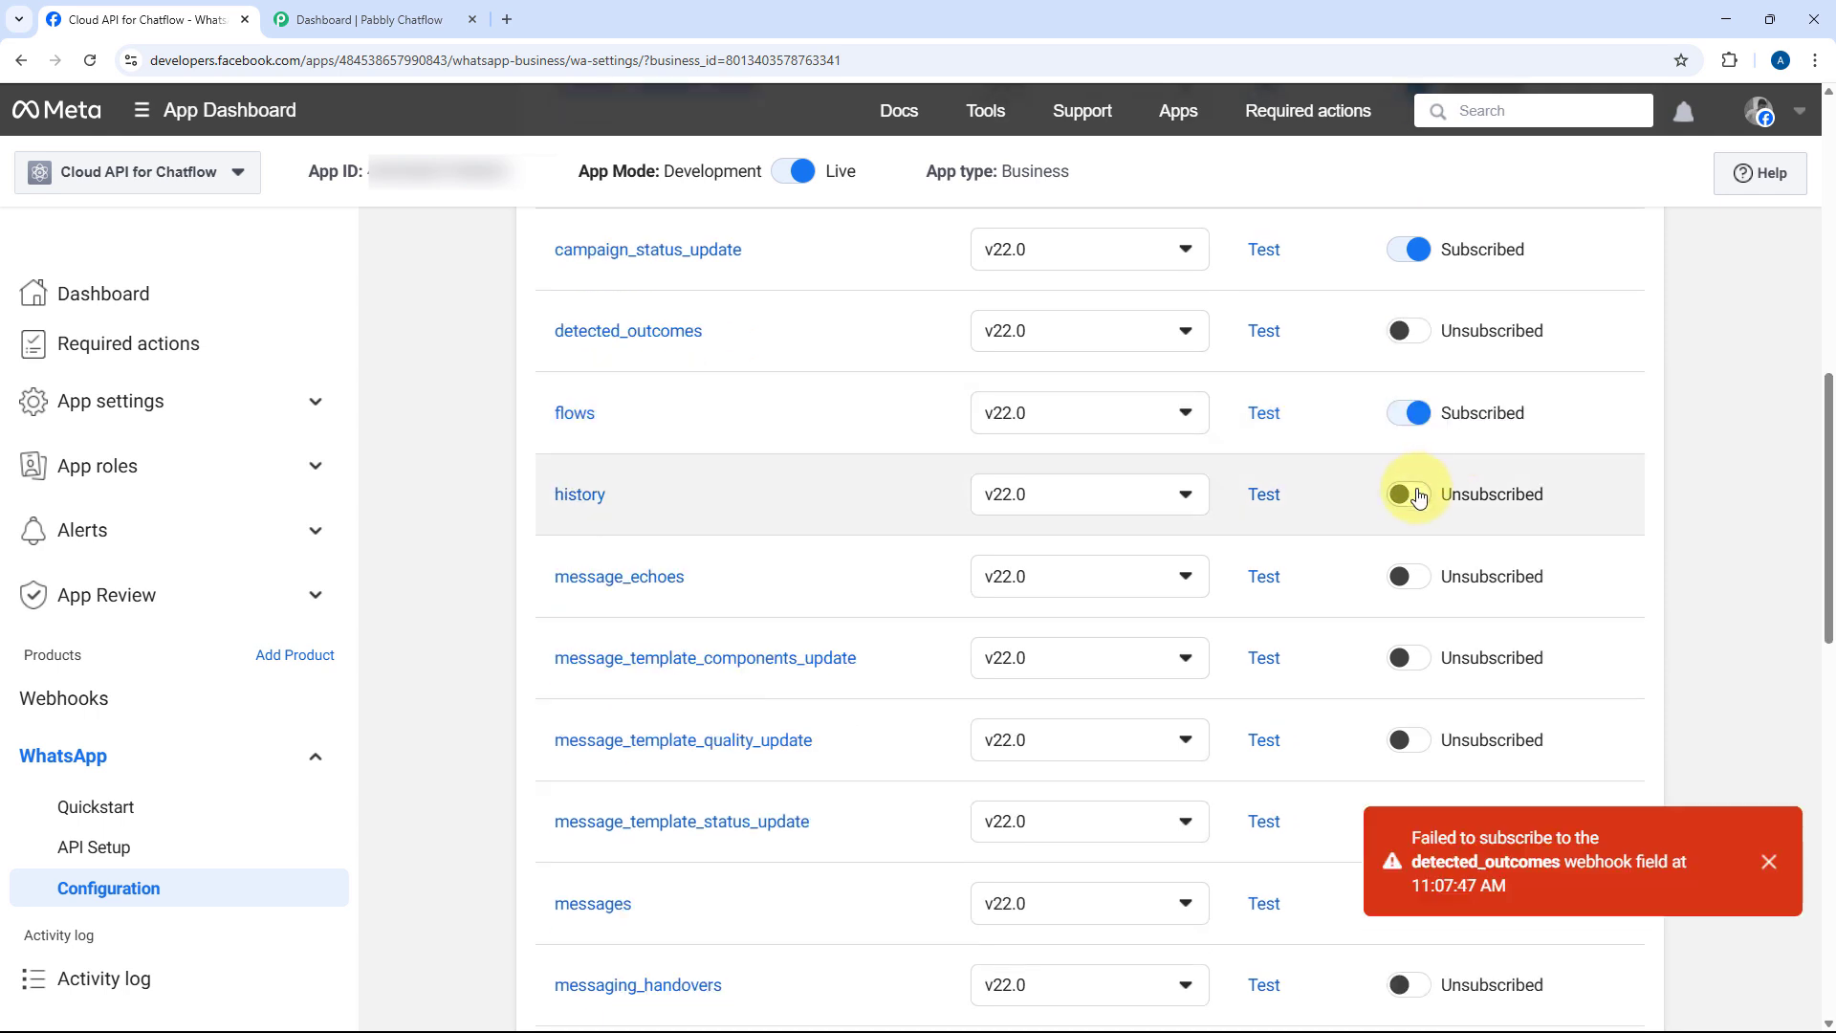
left_click(1415, 487)
left_click(1405, 576)
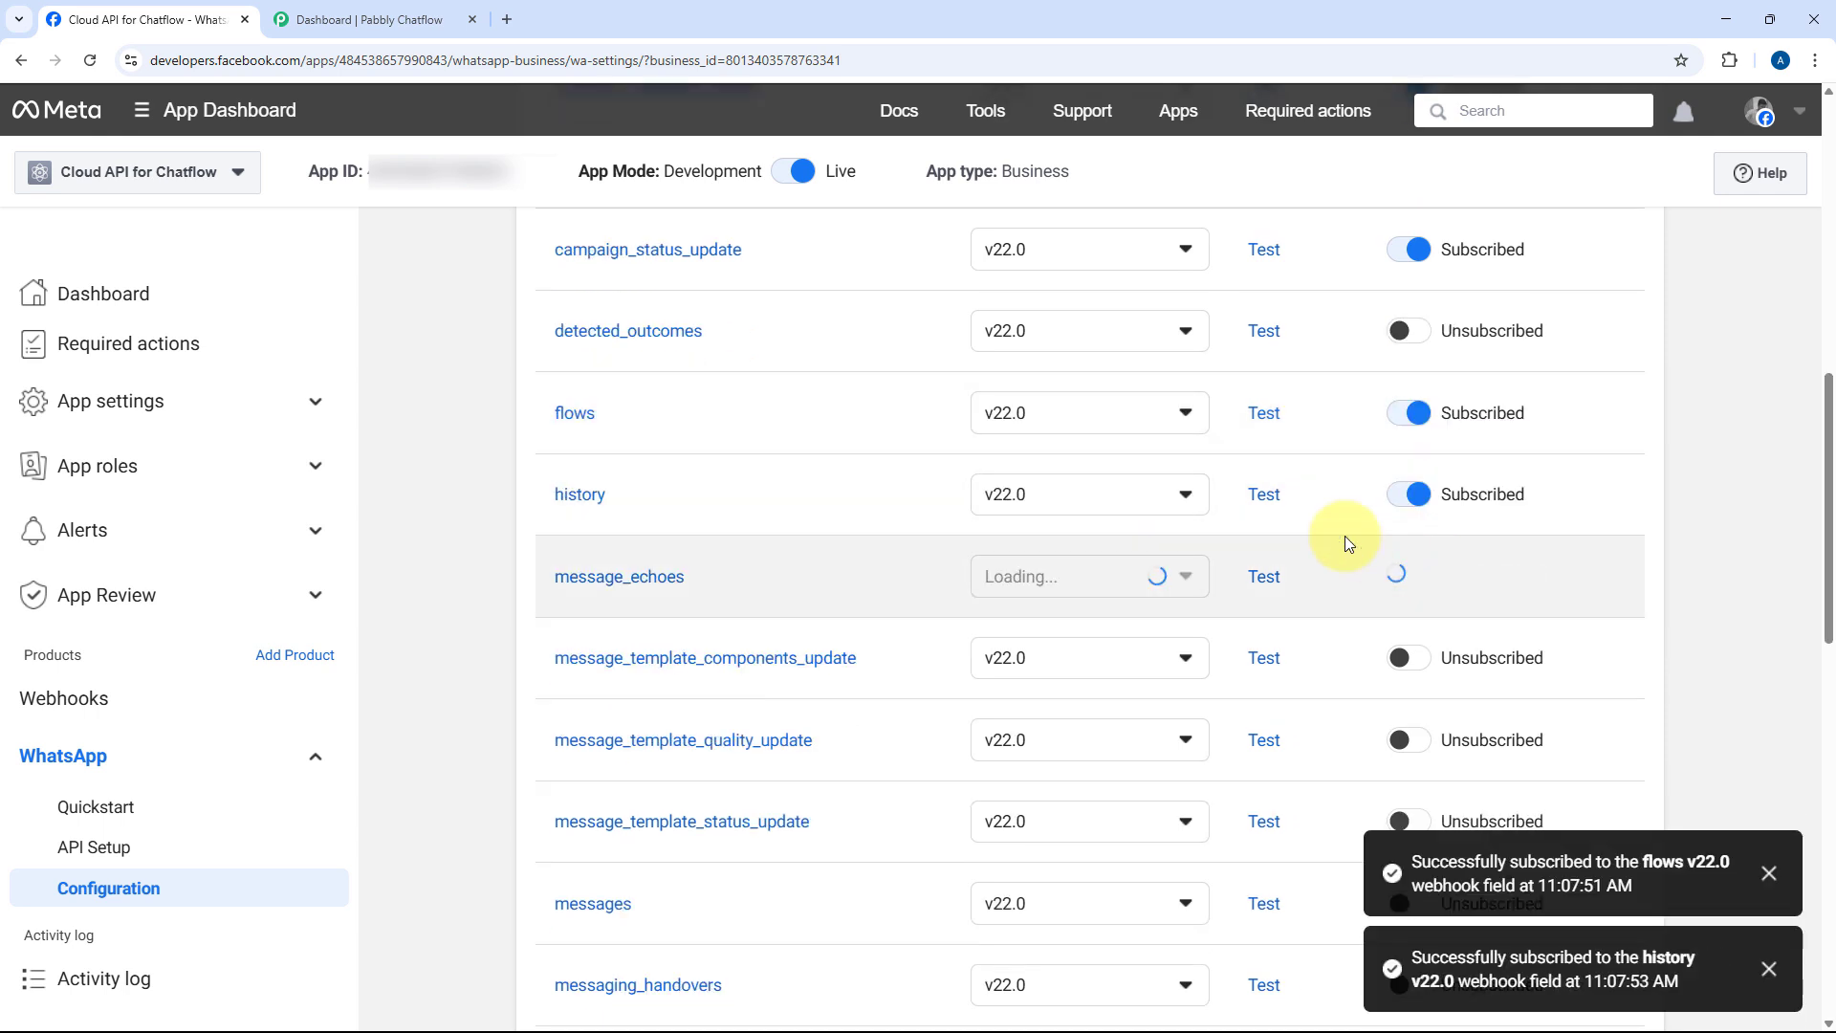
scroll(1329, 540, "down", 2)
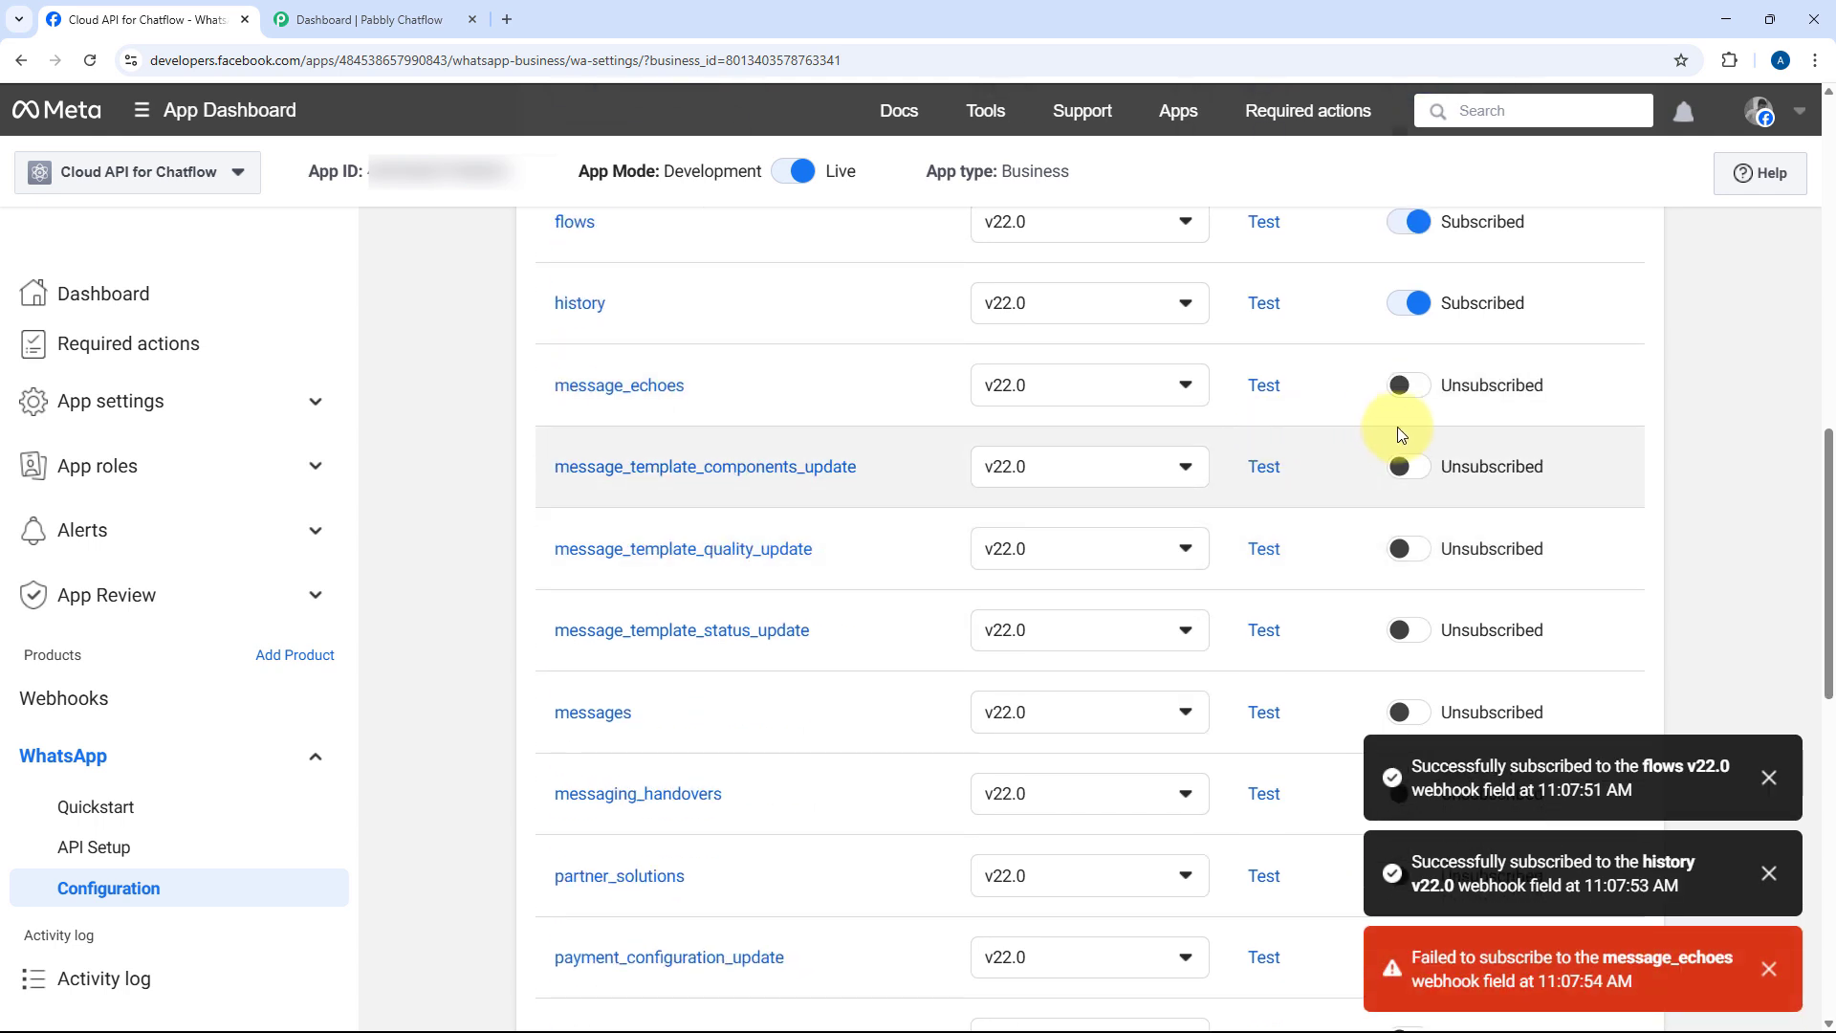
Step: Subscribe to the message_template_components_update, message_template_quality_update and message_template_status_update webhook fields
left_click(1415, 469)
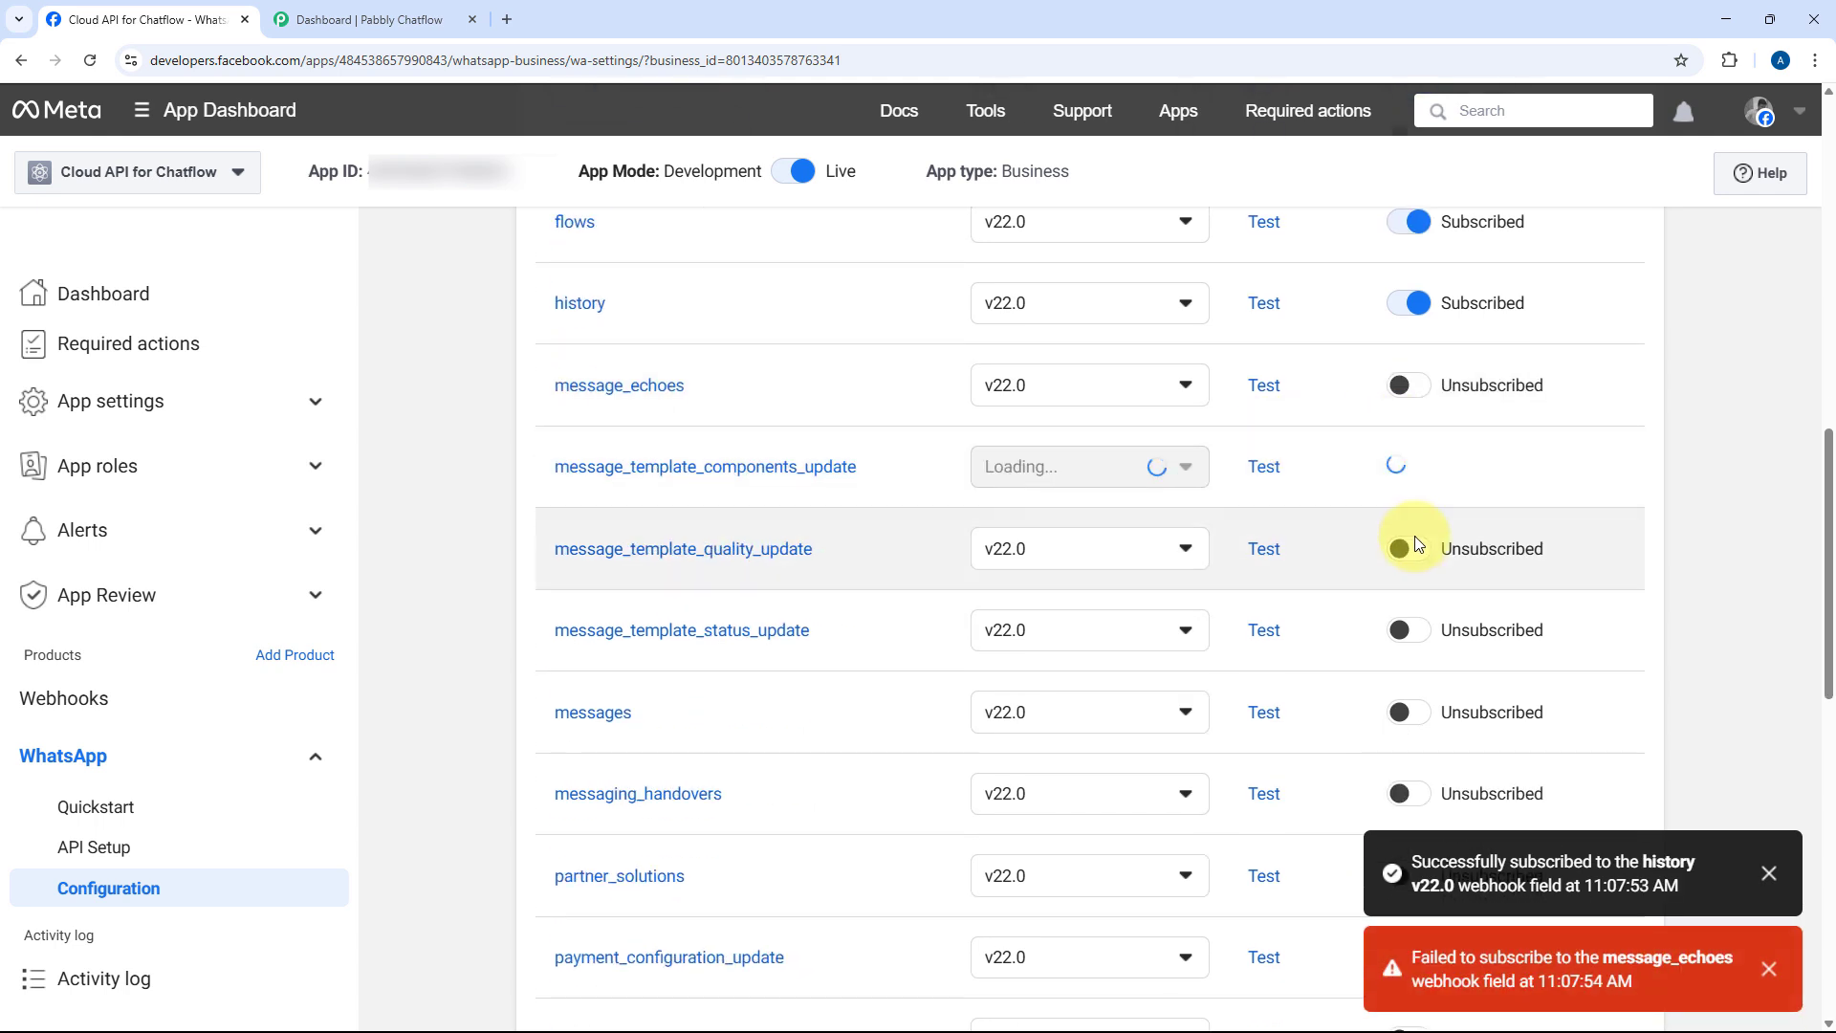
left_click(1401, 548)
scroll(1338, 536, "down", 2)
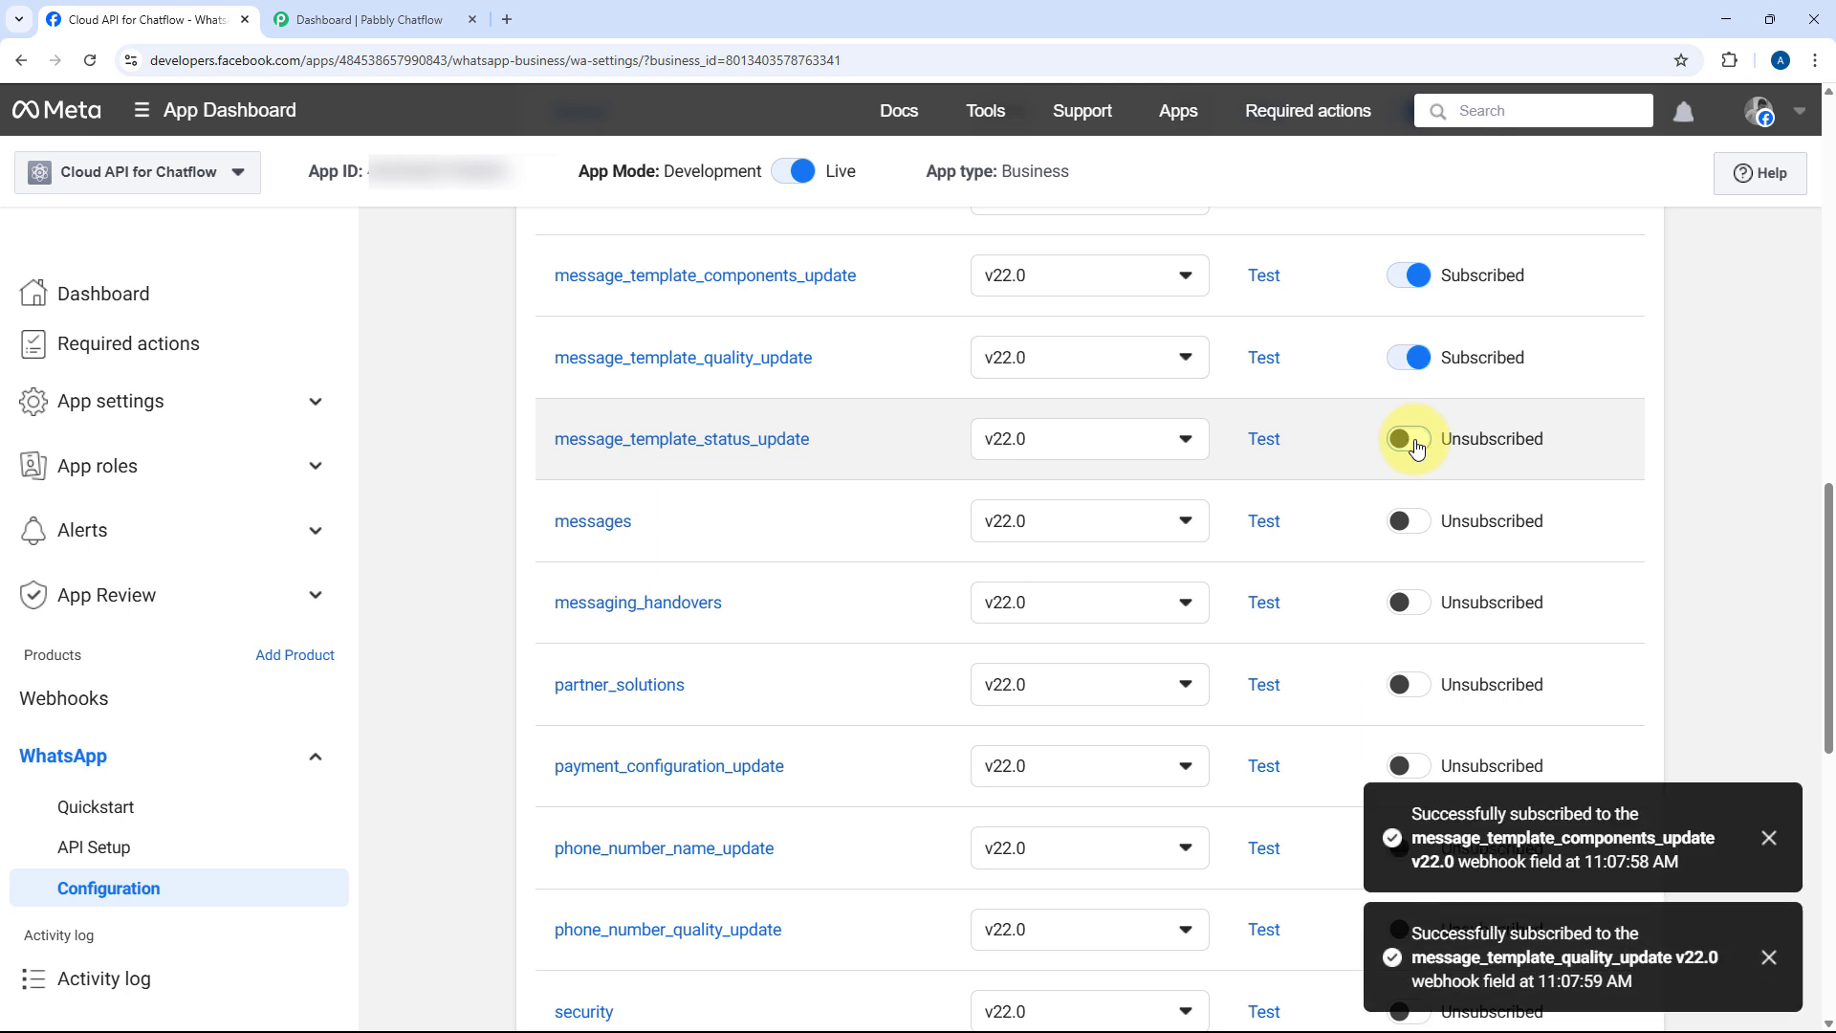
left_click(1405, 439)
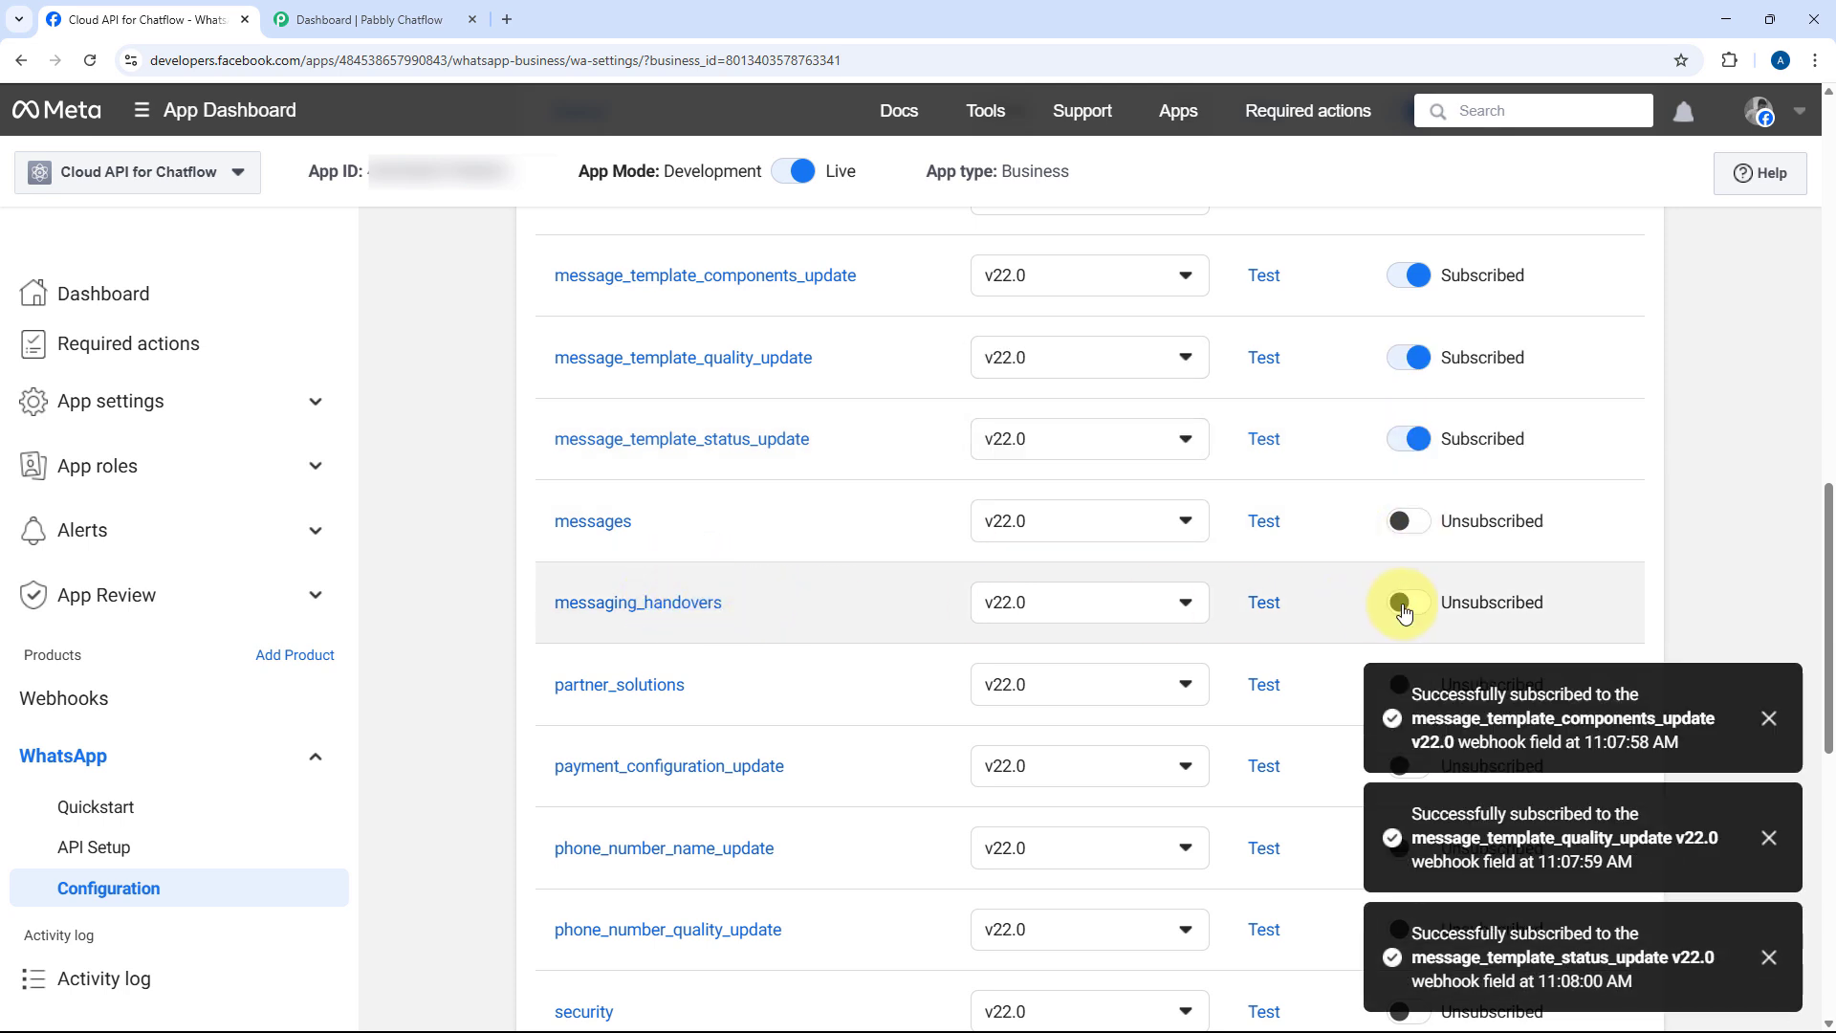
Step: Subscribe to the messages webhook field and try subscribing to messaging_handovers
left_click(1405, 521)
scroll(483, 552, "down", 1)
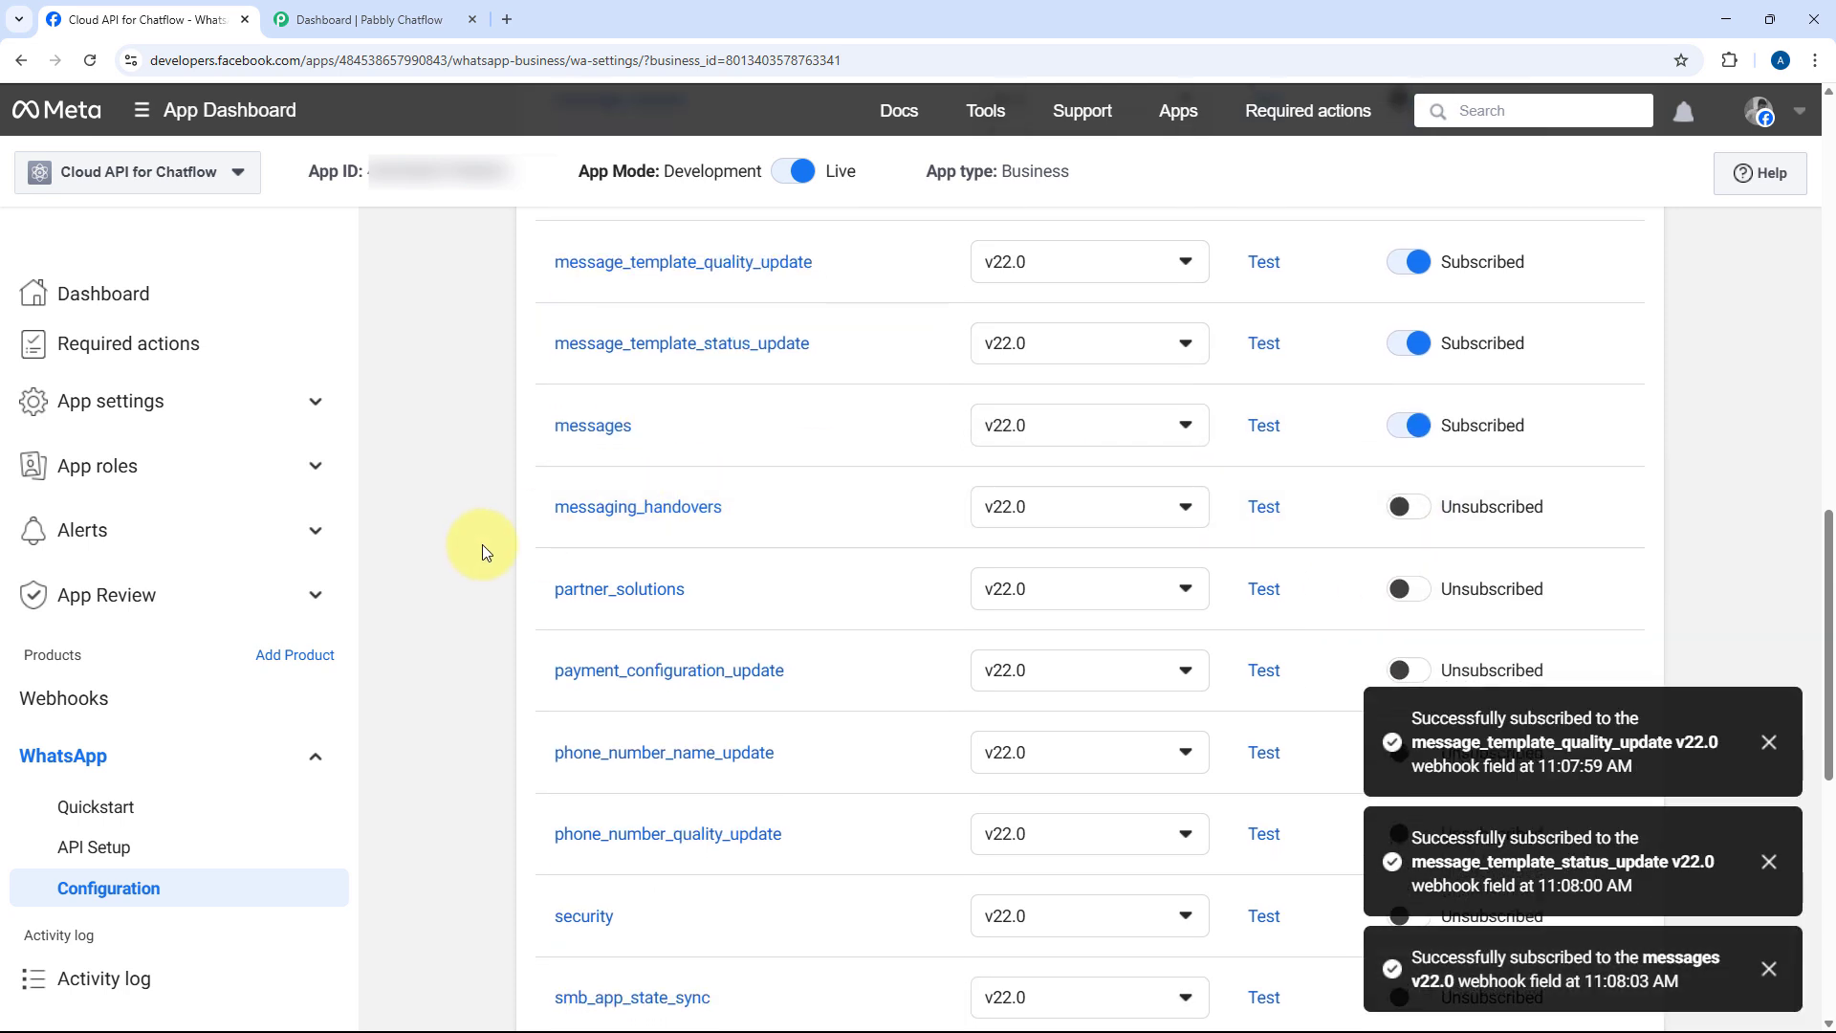
left_click(1402, 505)
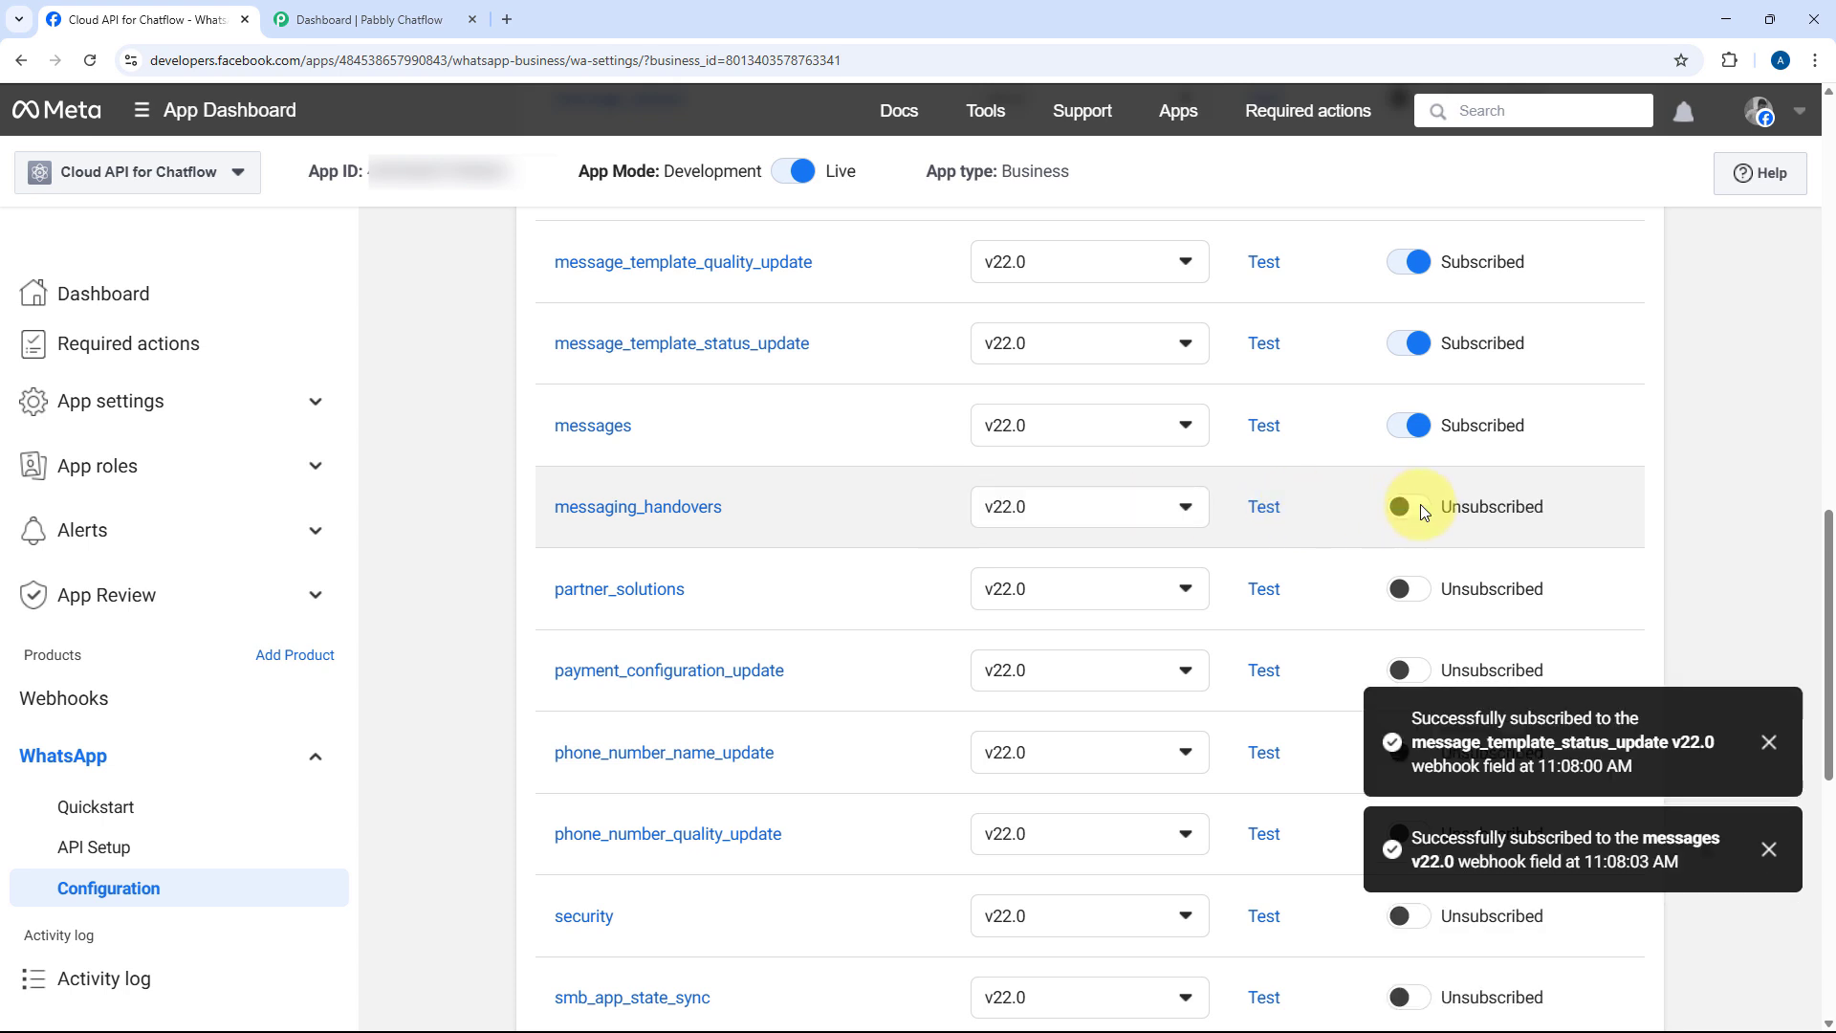
Step: Subscribe to the partner_solutions, payment_configuration_update and phone_number_name_update webhook fields
scroll(1324, 509, "down", 1)
left_click(1400, 493)
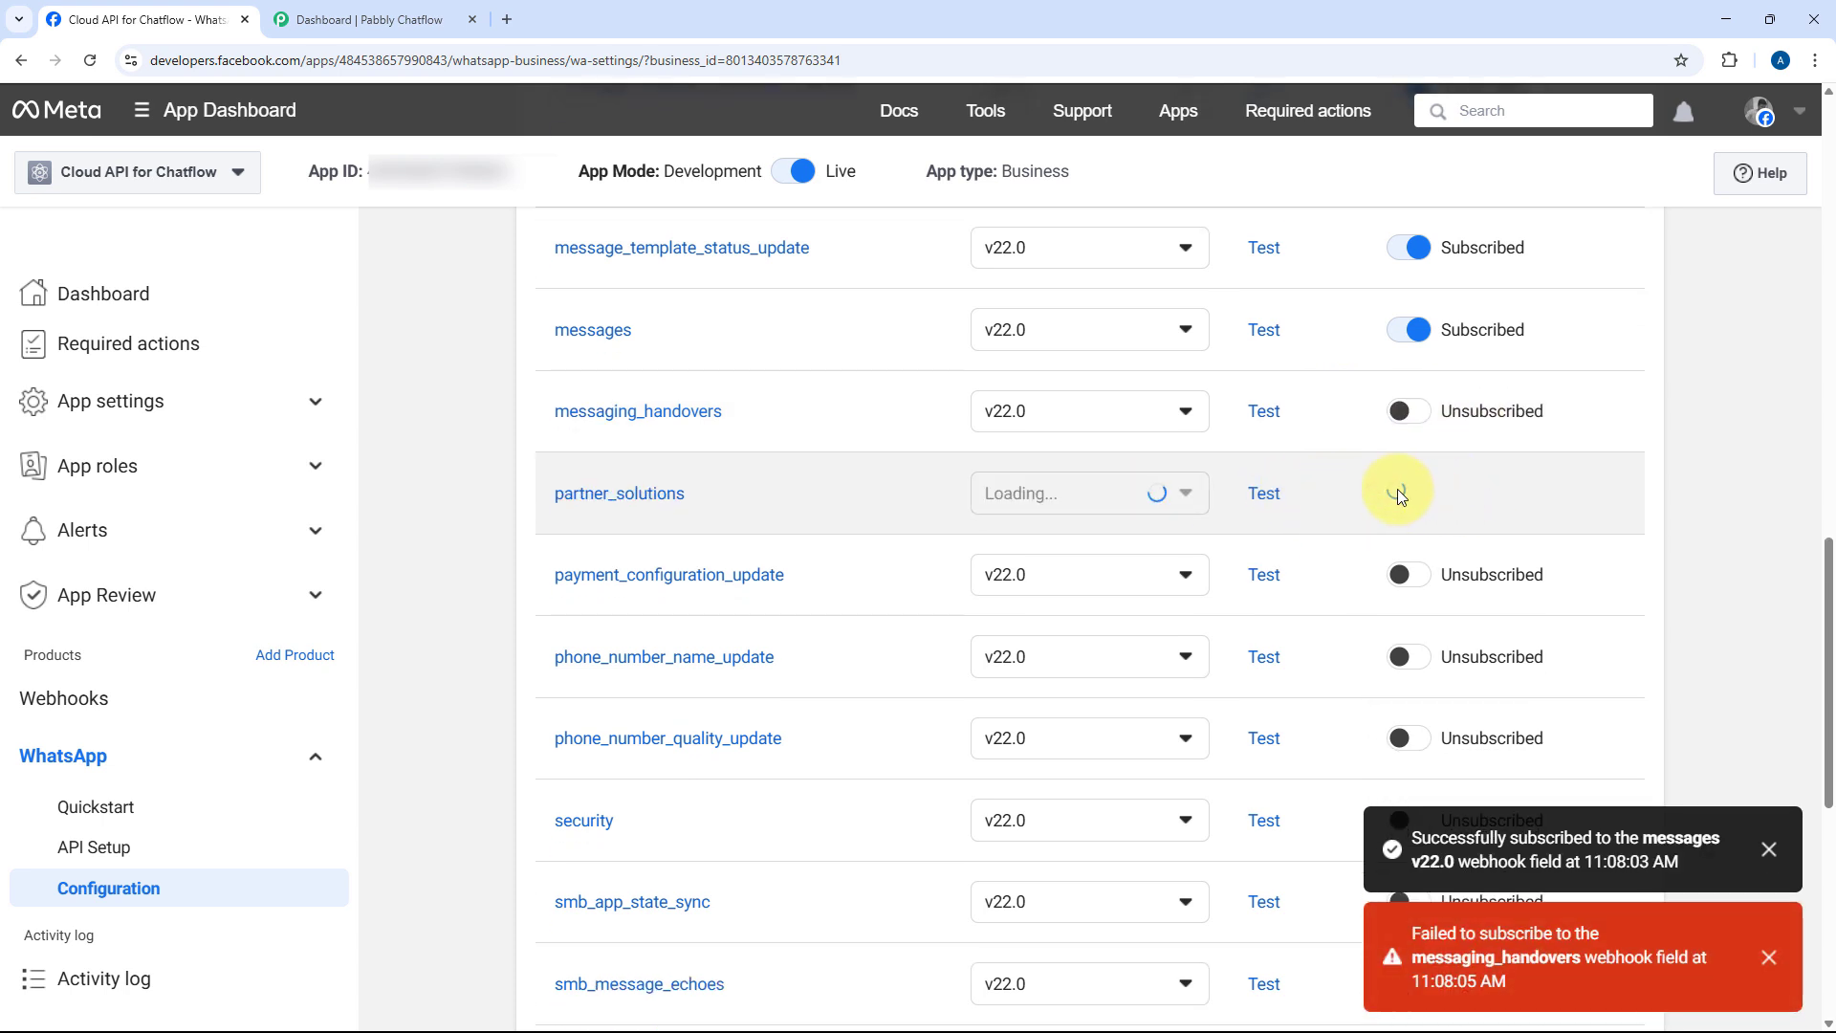
scroll(1397, 490, "down", 1)
left_click(1398, 479)
scroll(1377, 479, "down", 1)
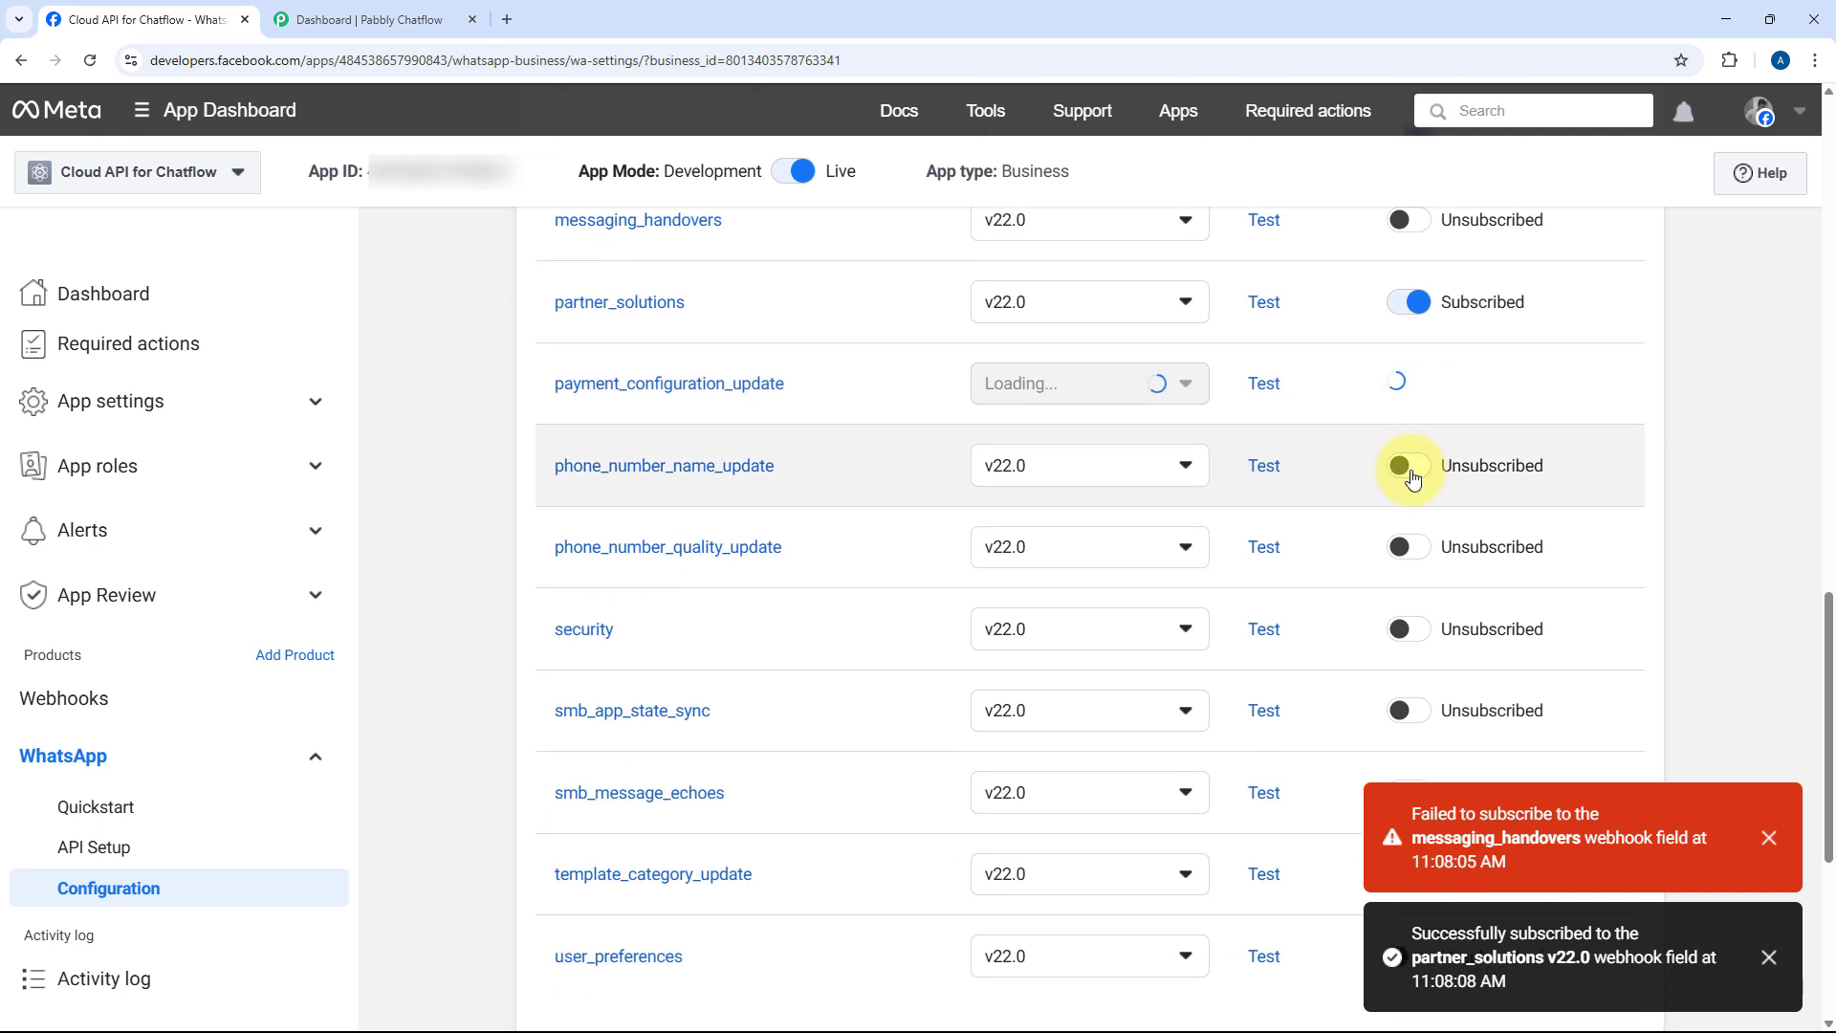
left_click(1413, 475)
Step: Subscribe to the phone_number_quality_update, security, smb_app_state_sync and smb_message_echoes webhook fields
scroll(1364, 463, "down", 2)
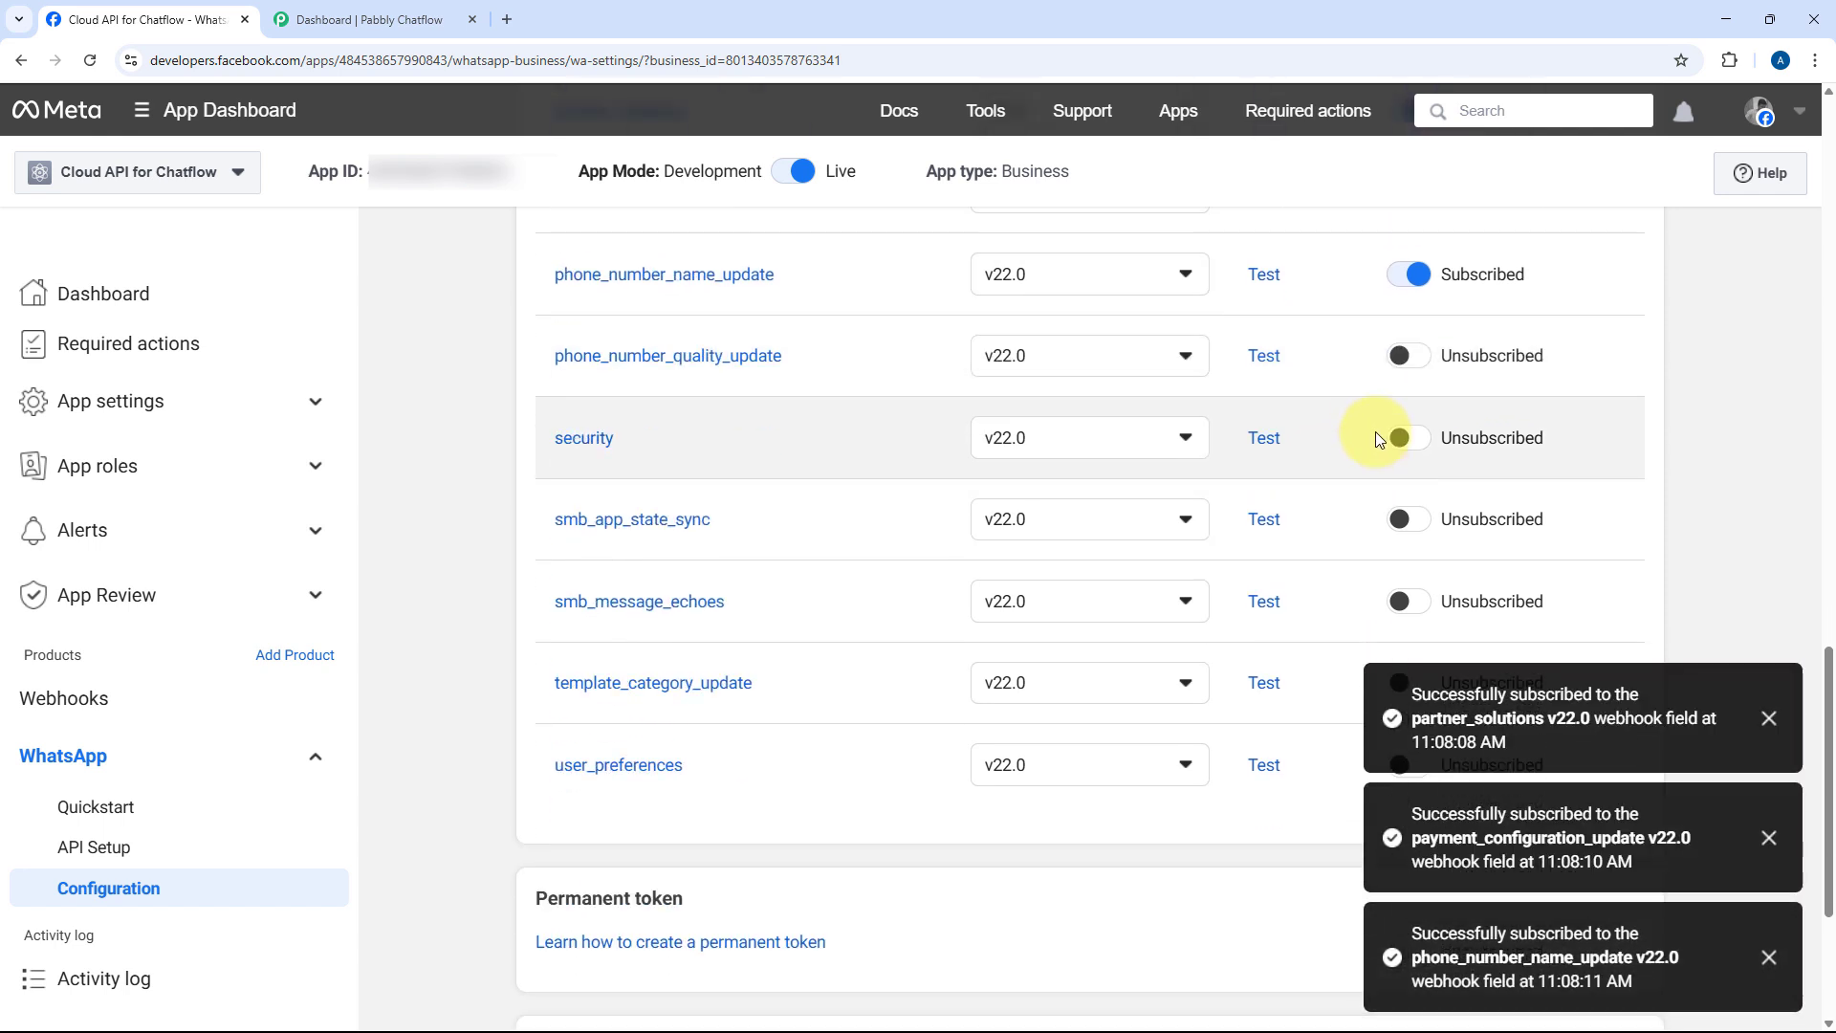
left_click(1402, 355)
left_click(1415, 445)
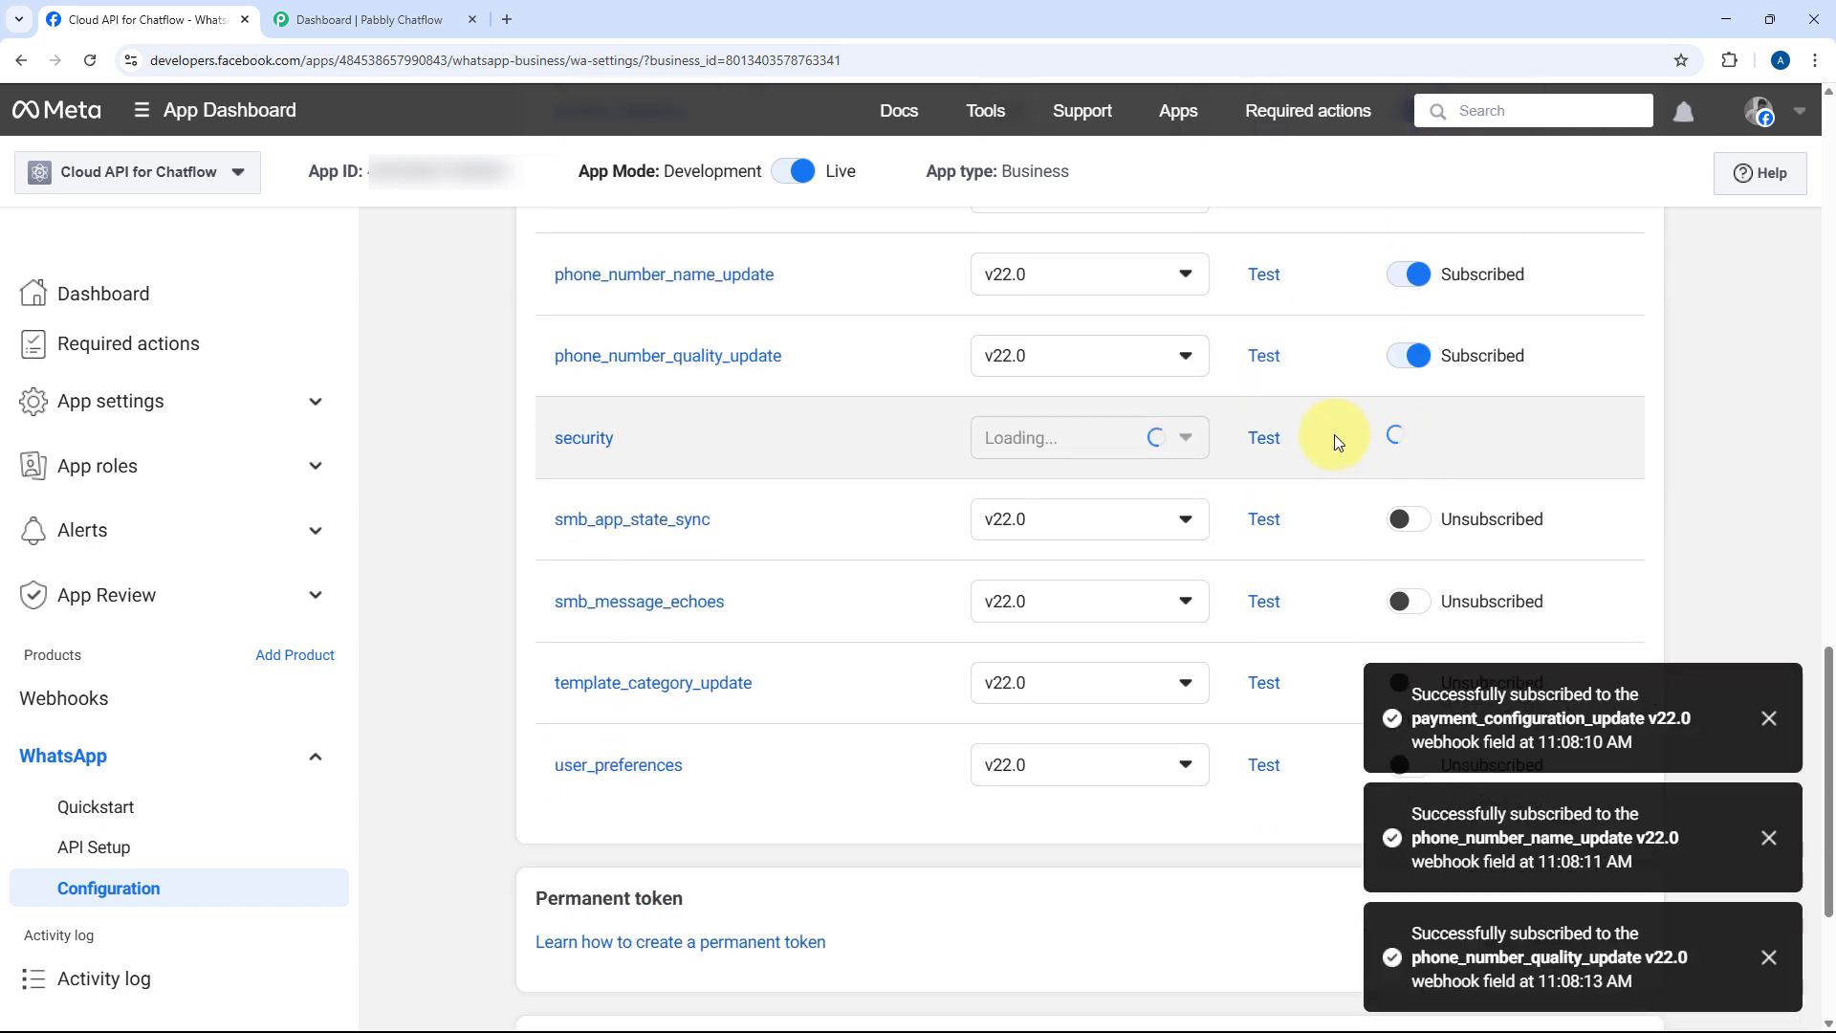
scroll(1363, 401, "down", 2)
left_click(1402, 334)
left_click(1409, 425)
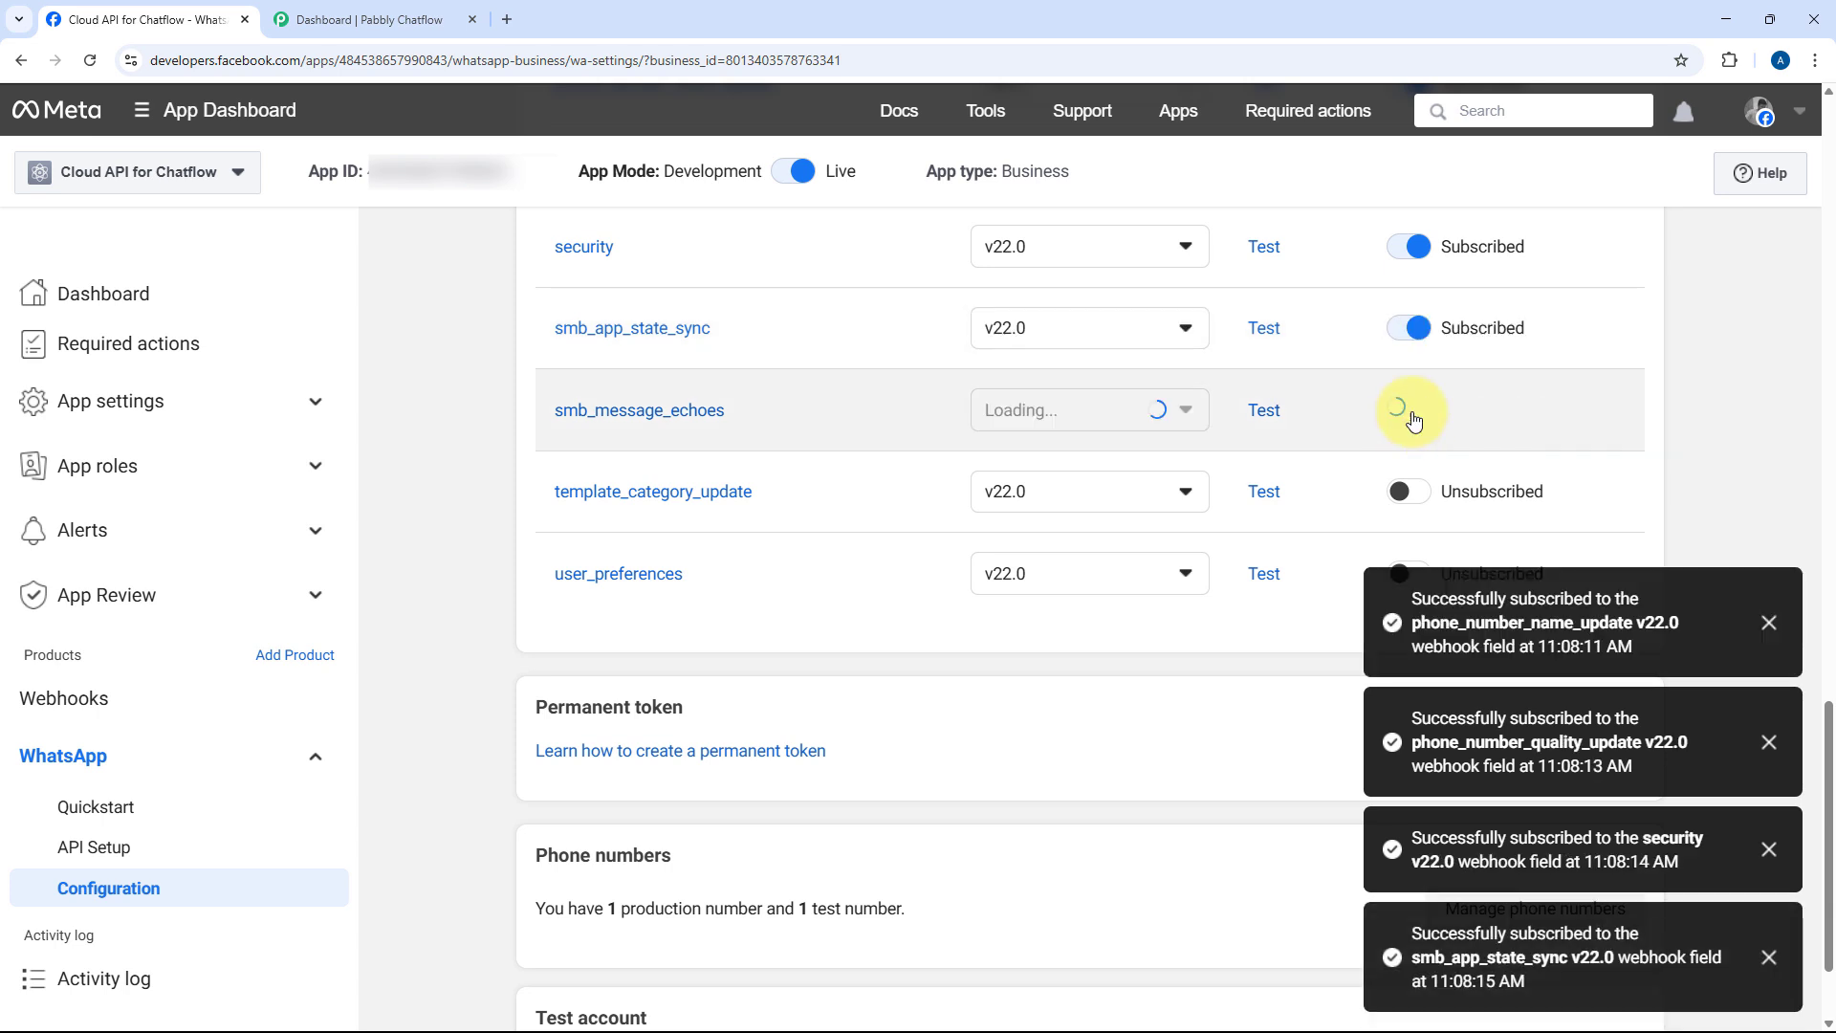
Step: Subscribe to the template_category_update and user_preferences webhook fields
left_click(1409, 490)
scroll(1333, 484, "down", 1)
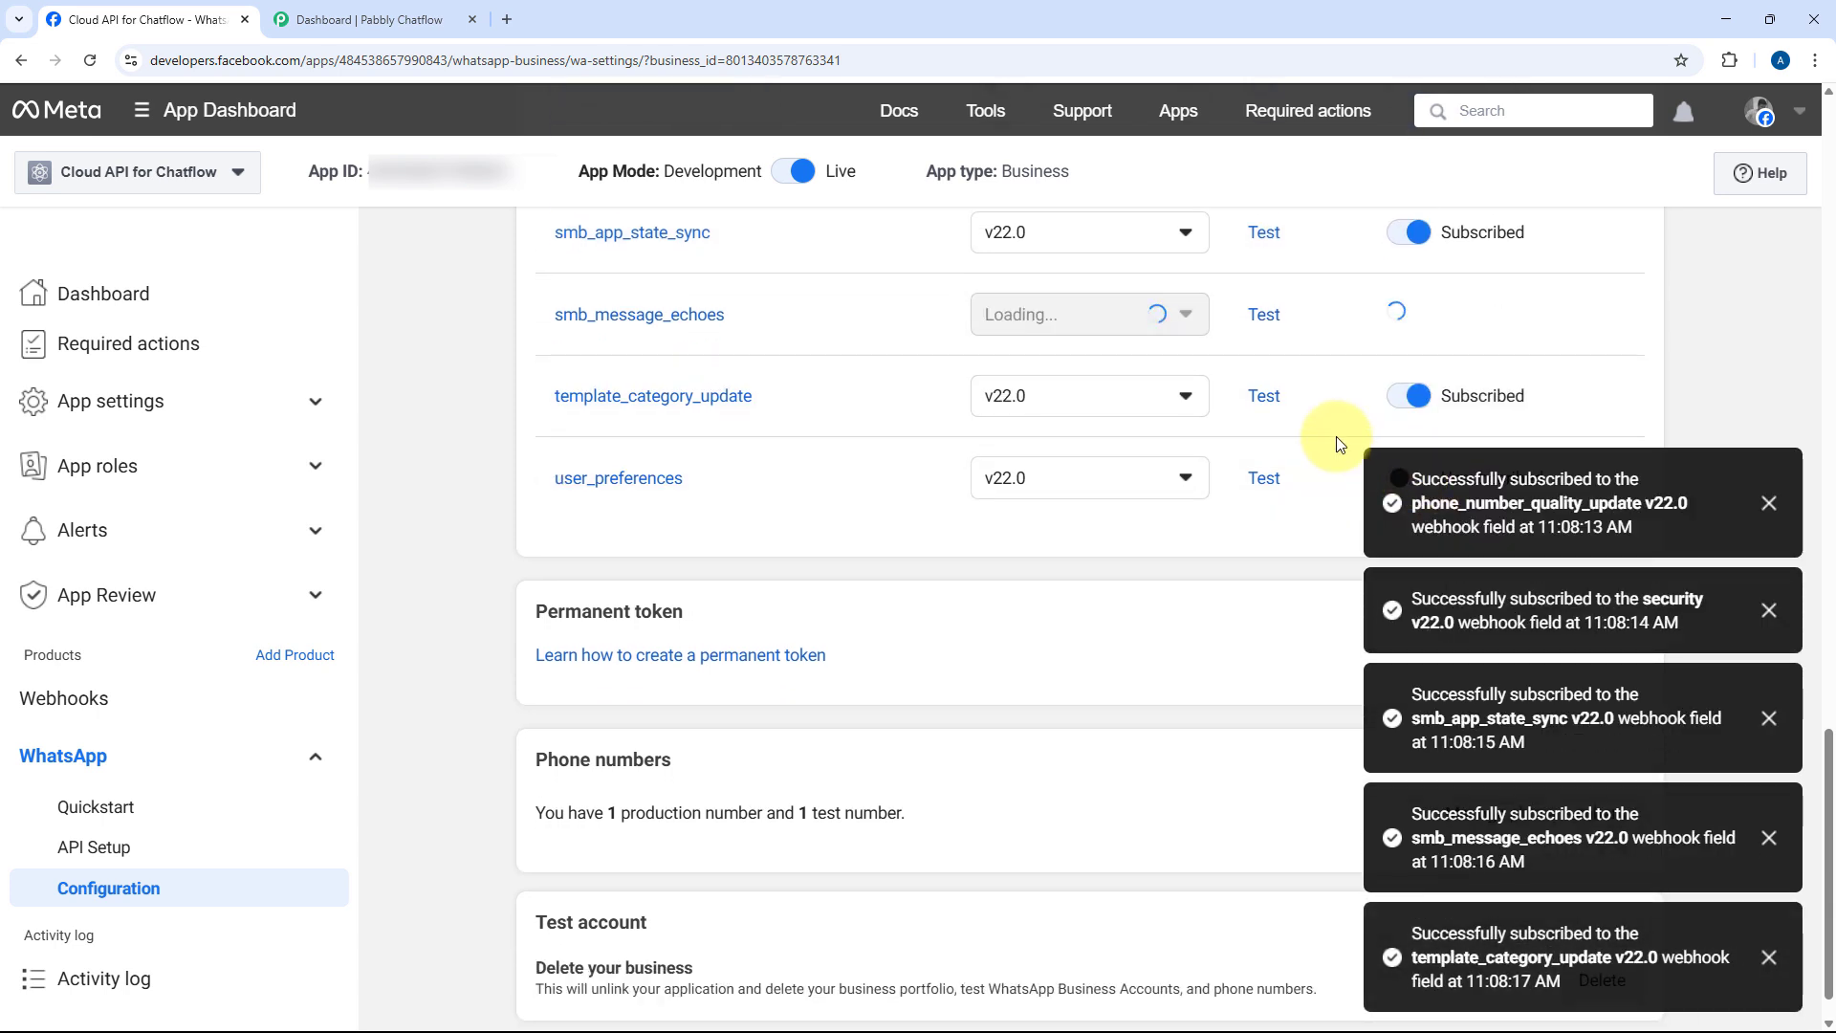
scroll(1336, 438, "down", 1)
left_click(1409, 430)
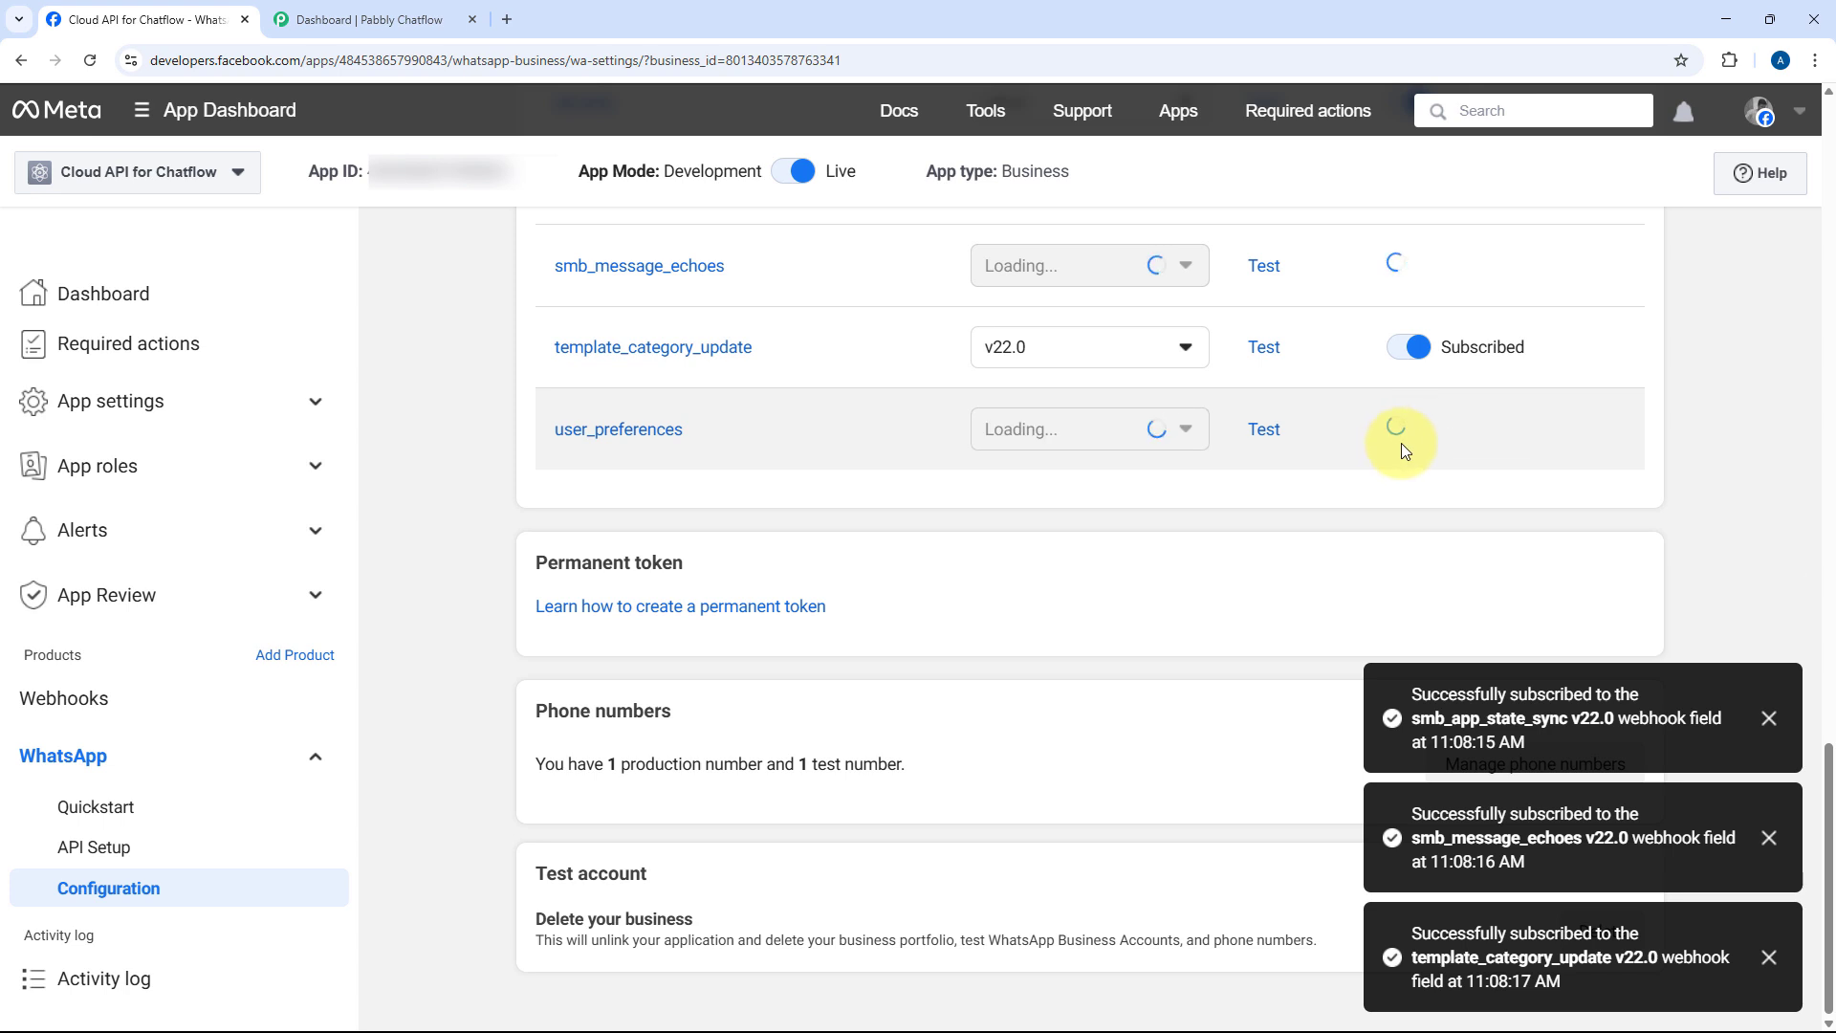
scroll(1345, 354, "up", 2)
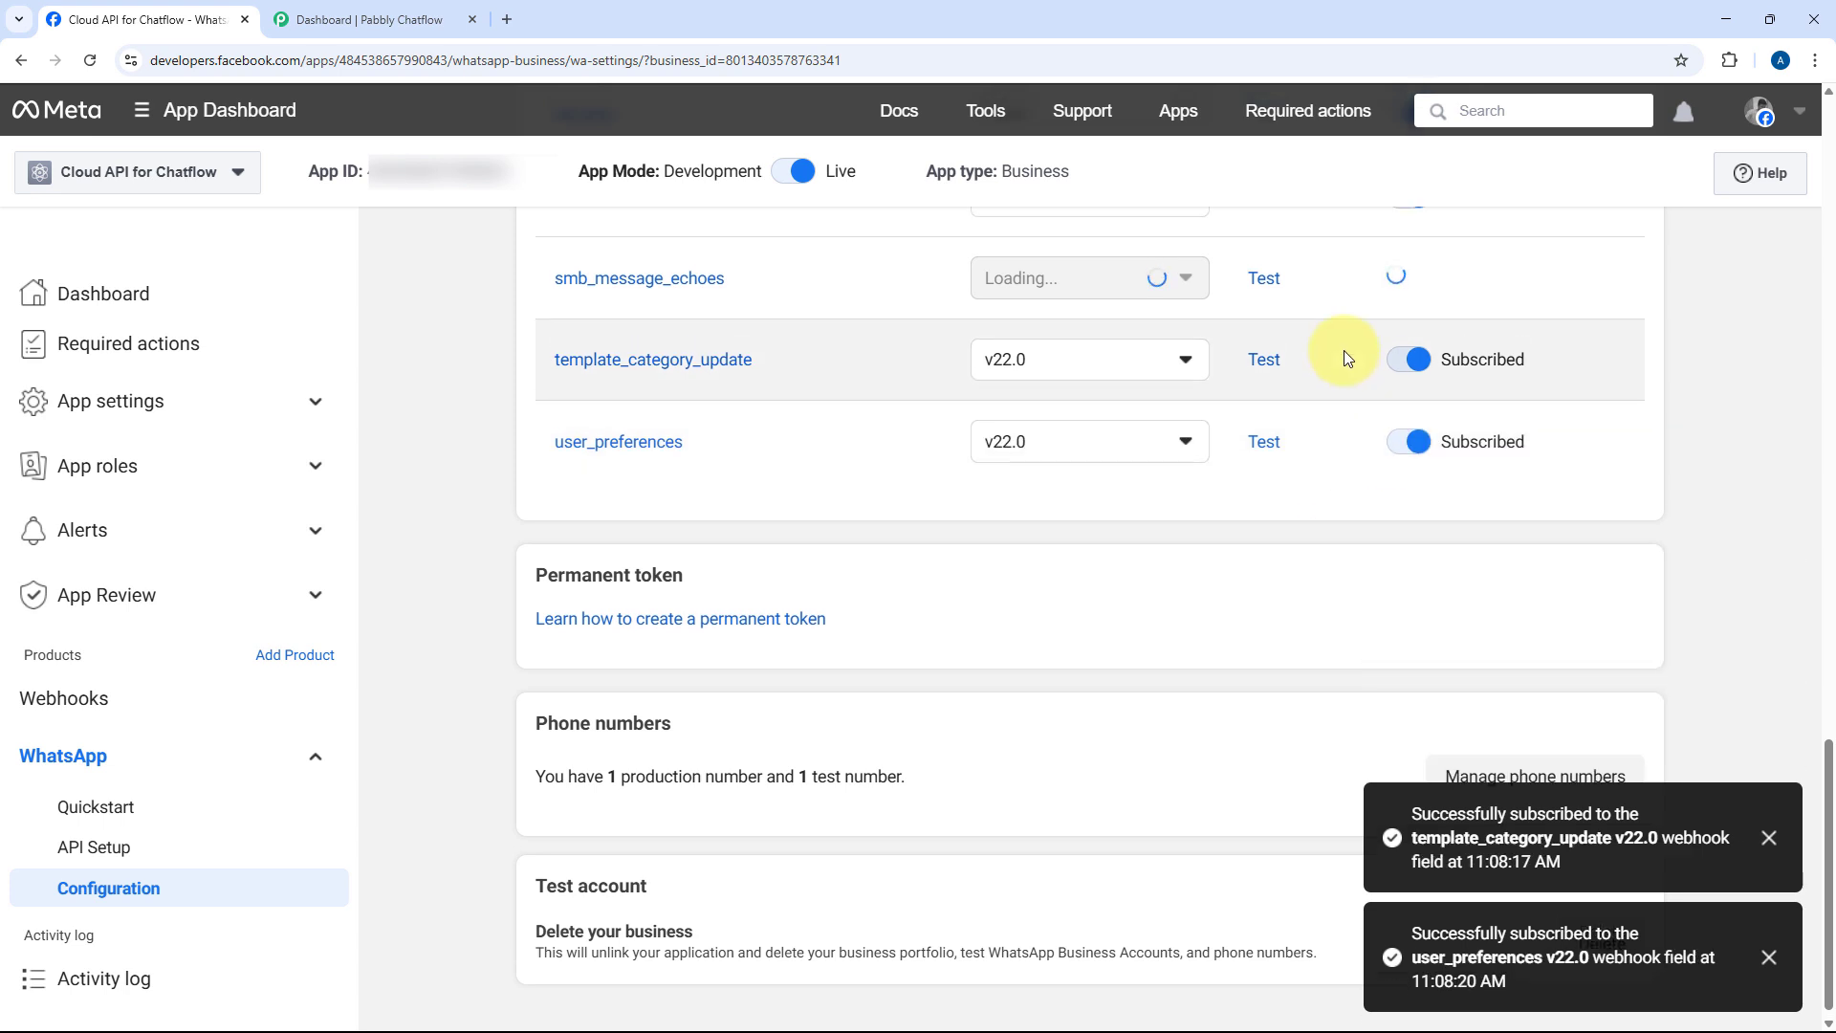
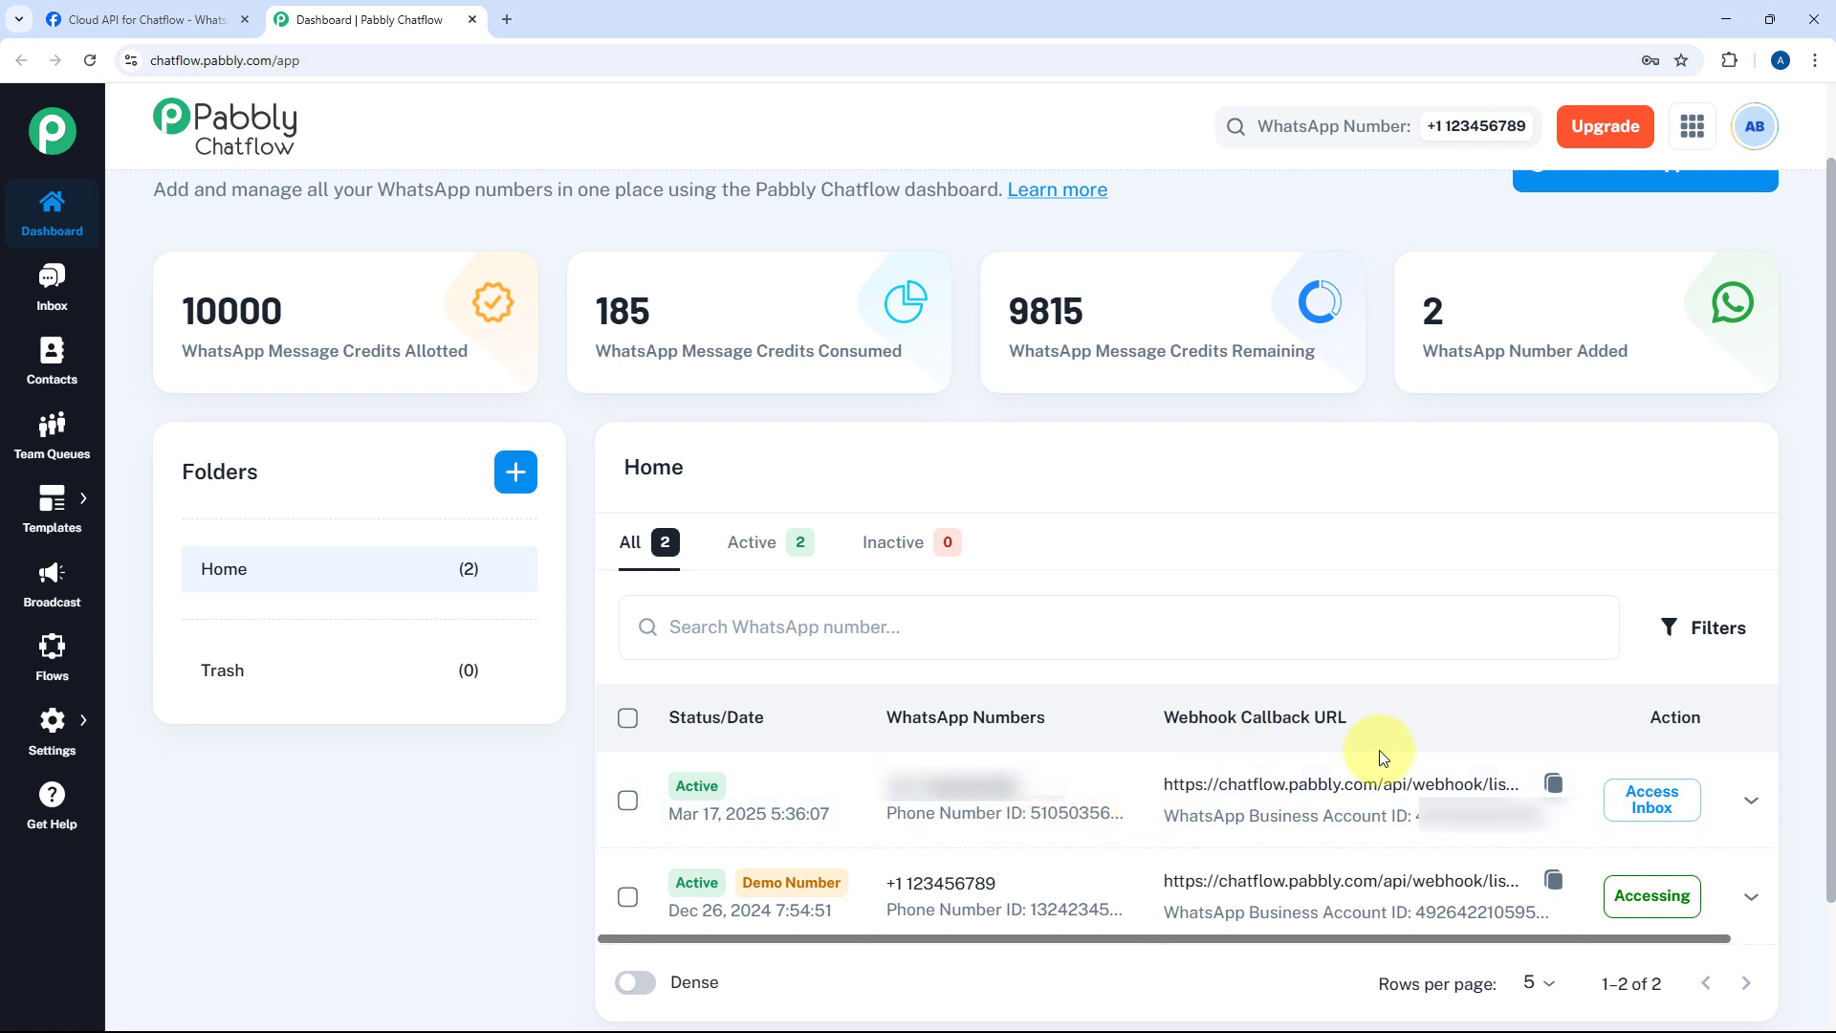
Step: In Pabbly Chatflow, expand and collapse the webhook token details of the newly added WhatsApp number
left_click(1750, 803)
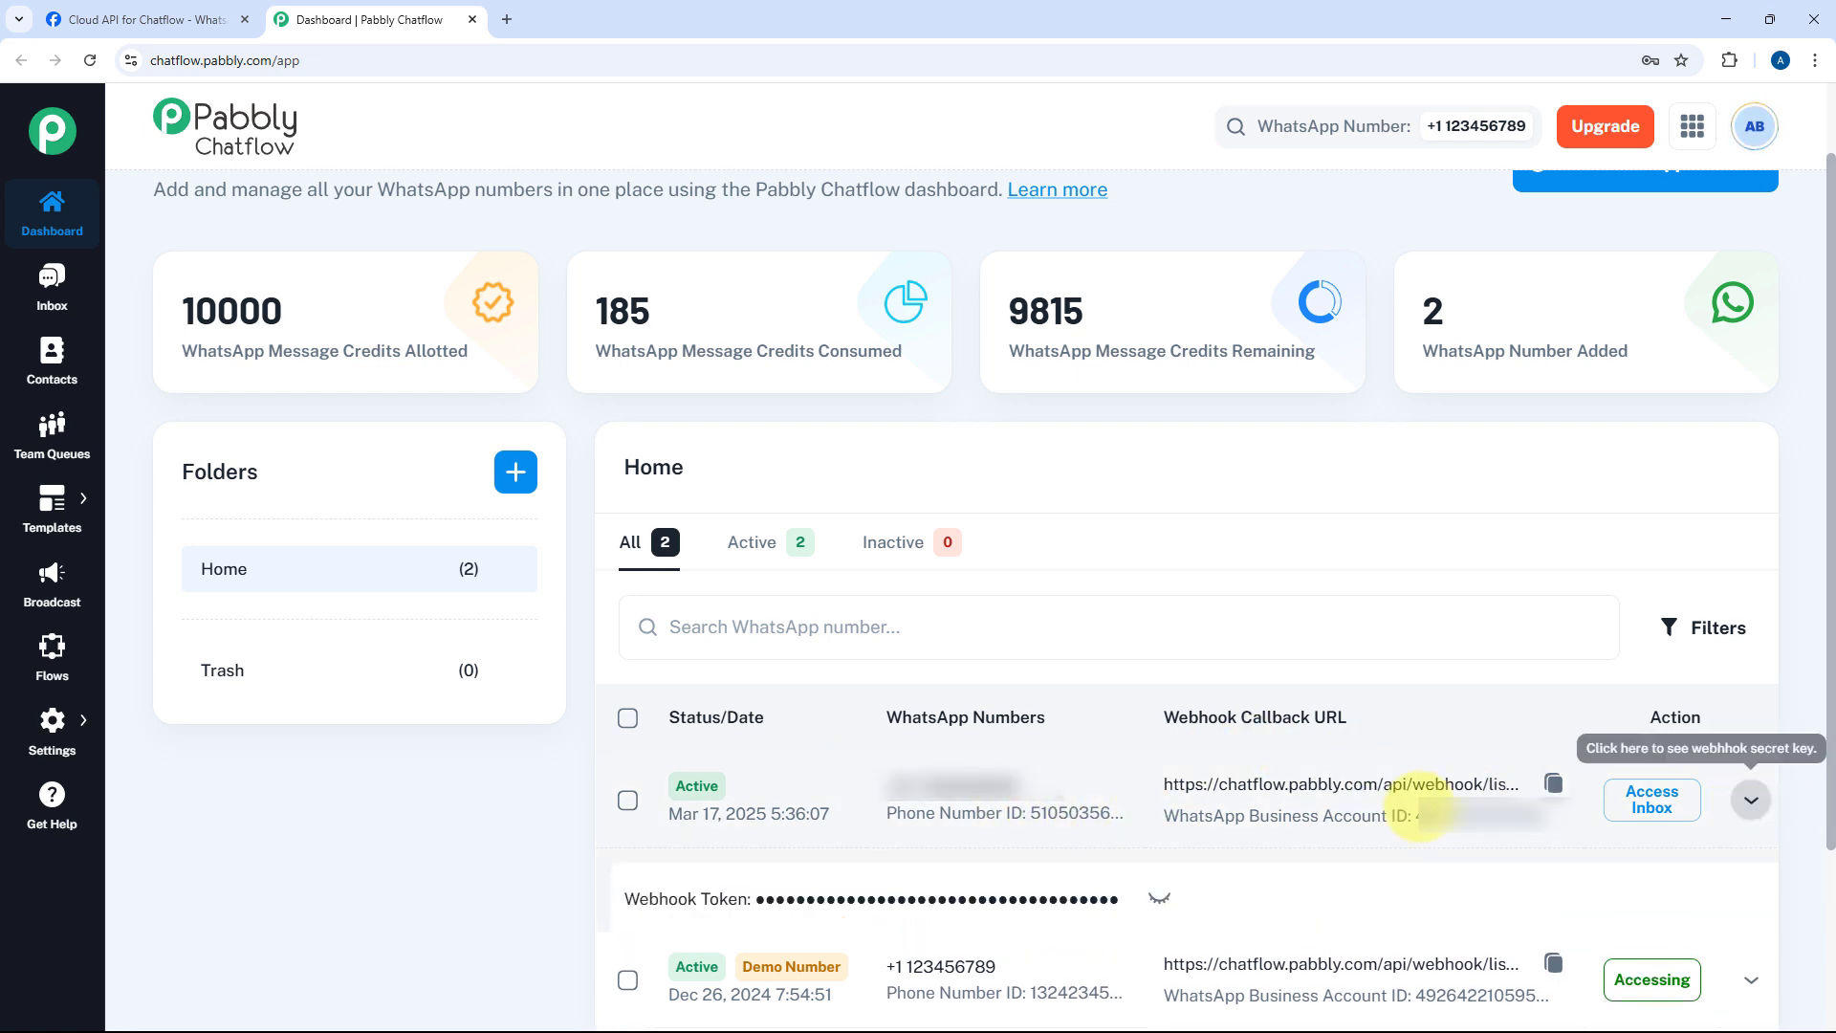
left_click(1749, 801)
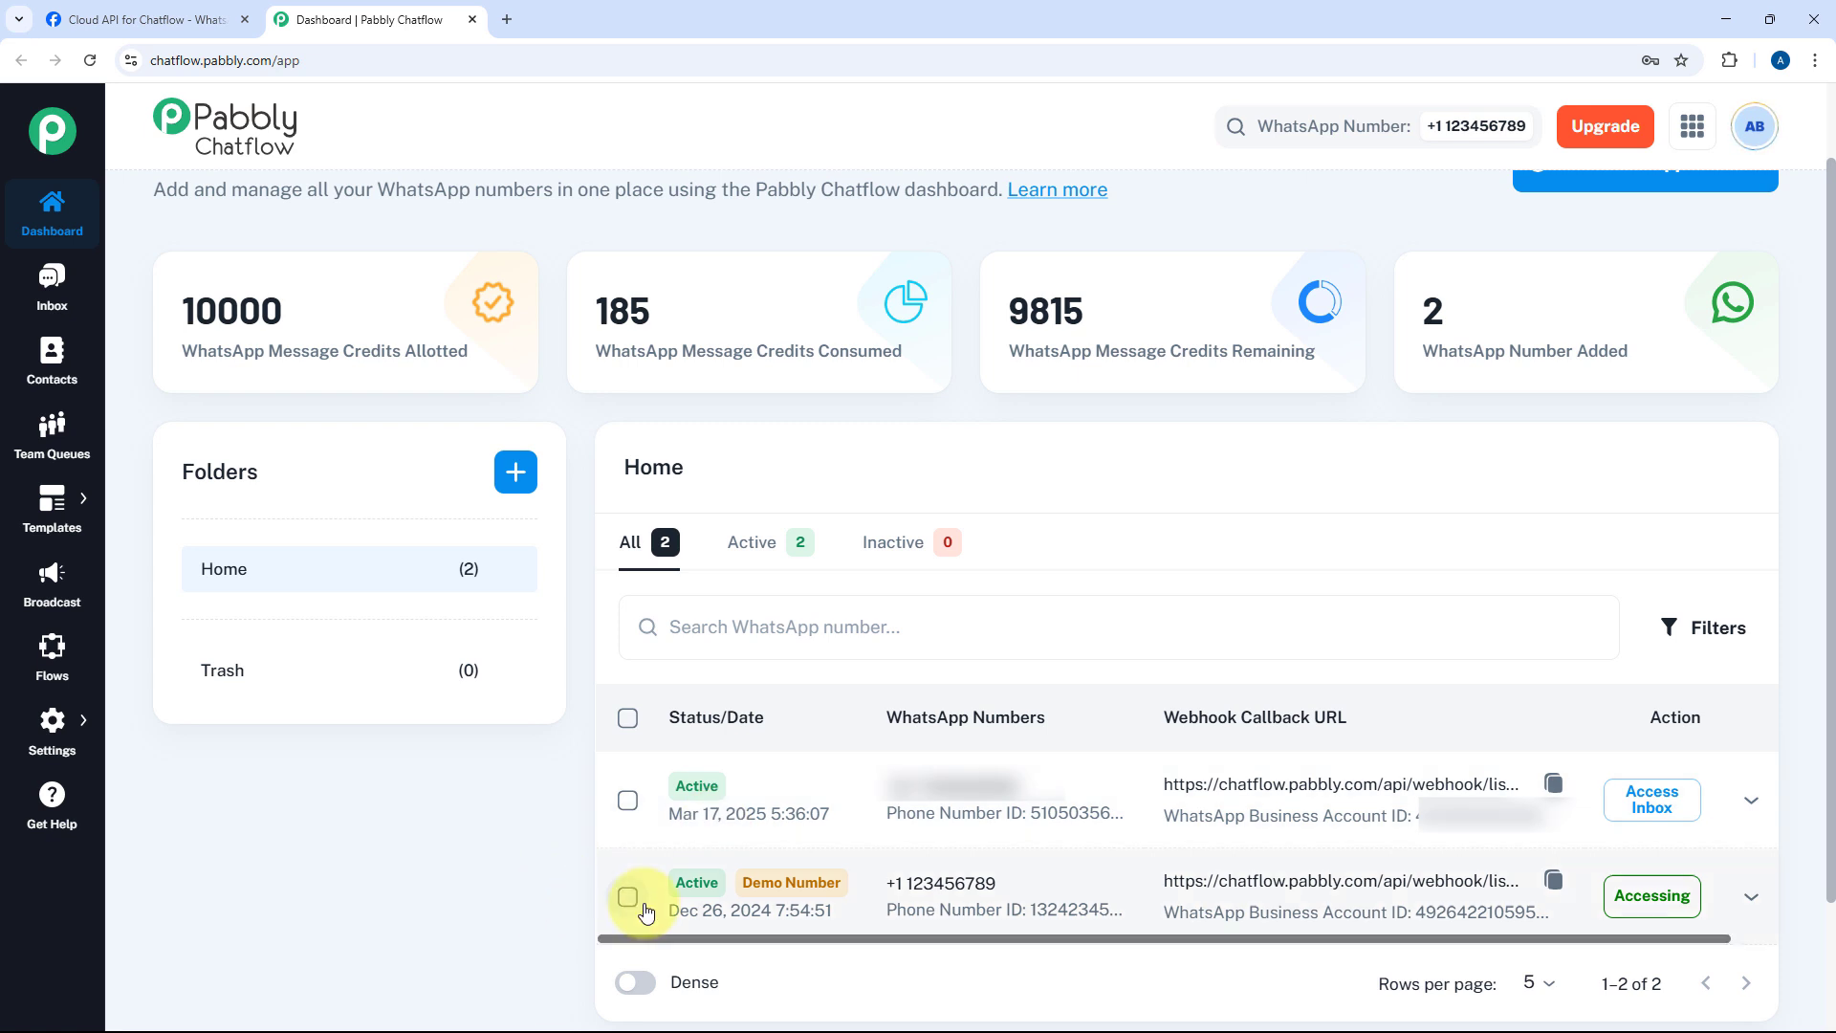
mouse_move(795, 887)
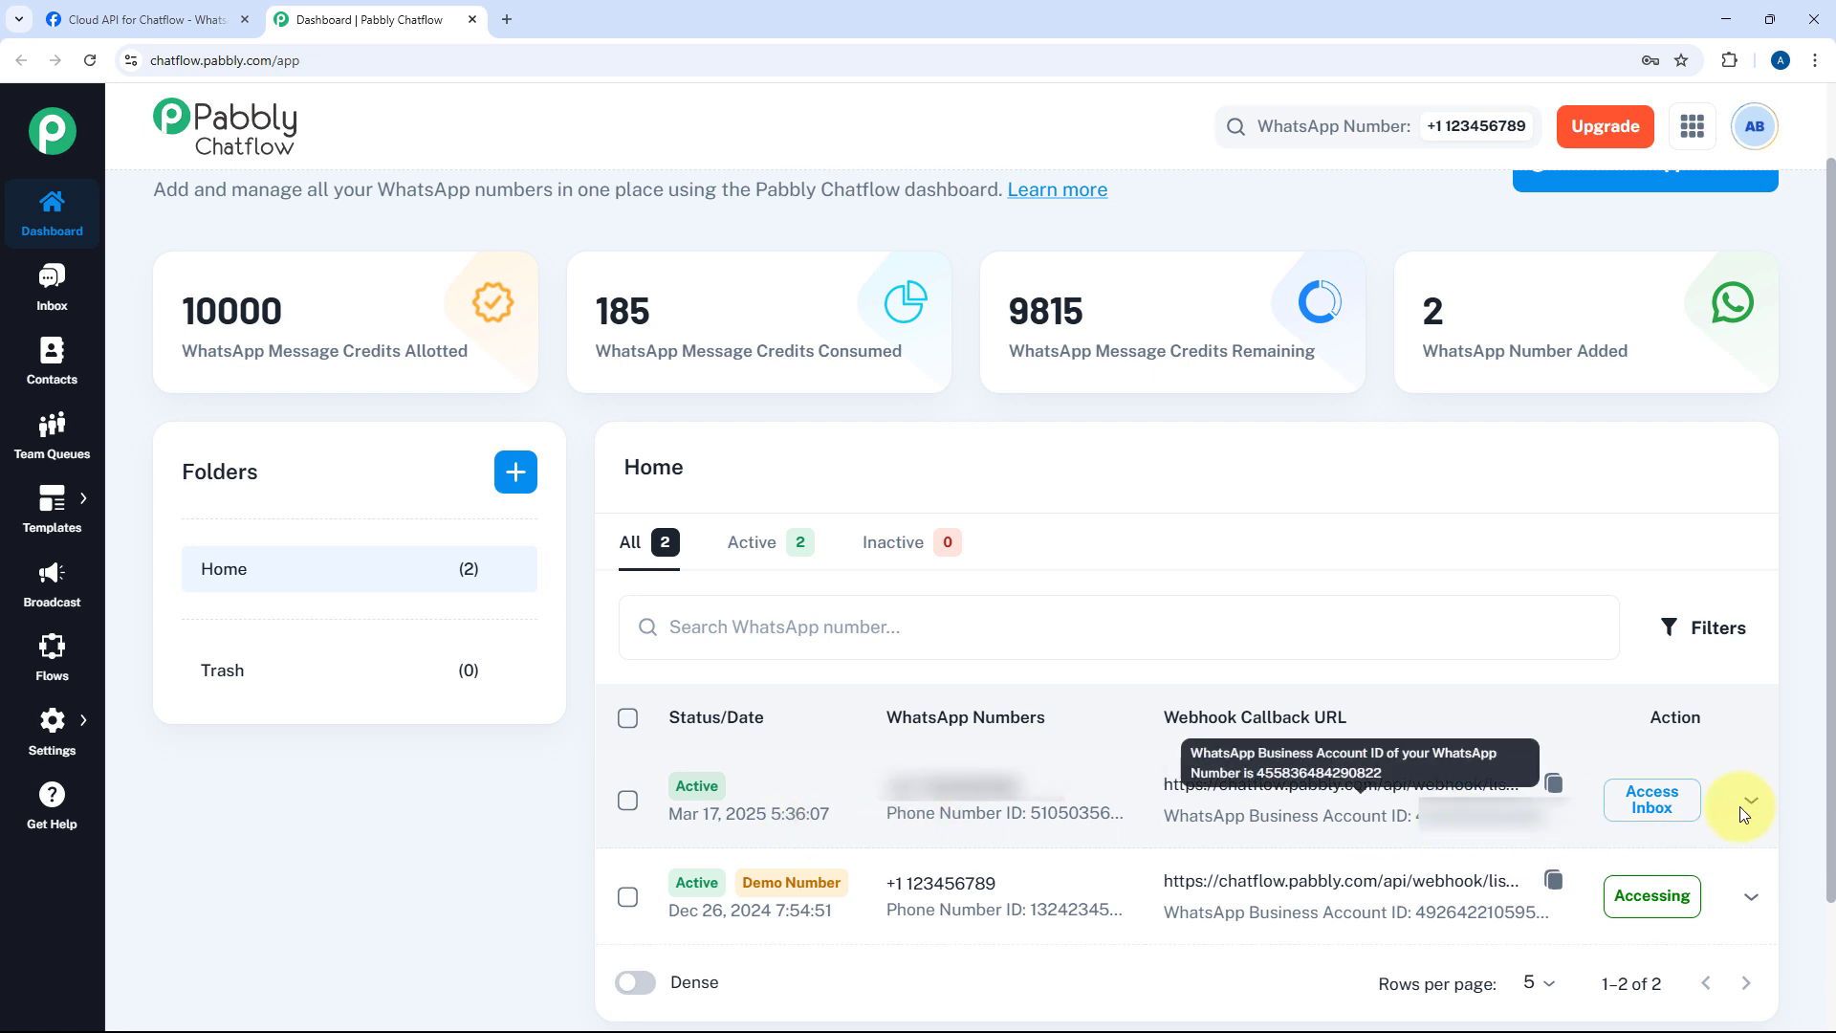
Step: Switch inbox access from the demo number to the newly added WhatsApp number
left_click(1659, 810)
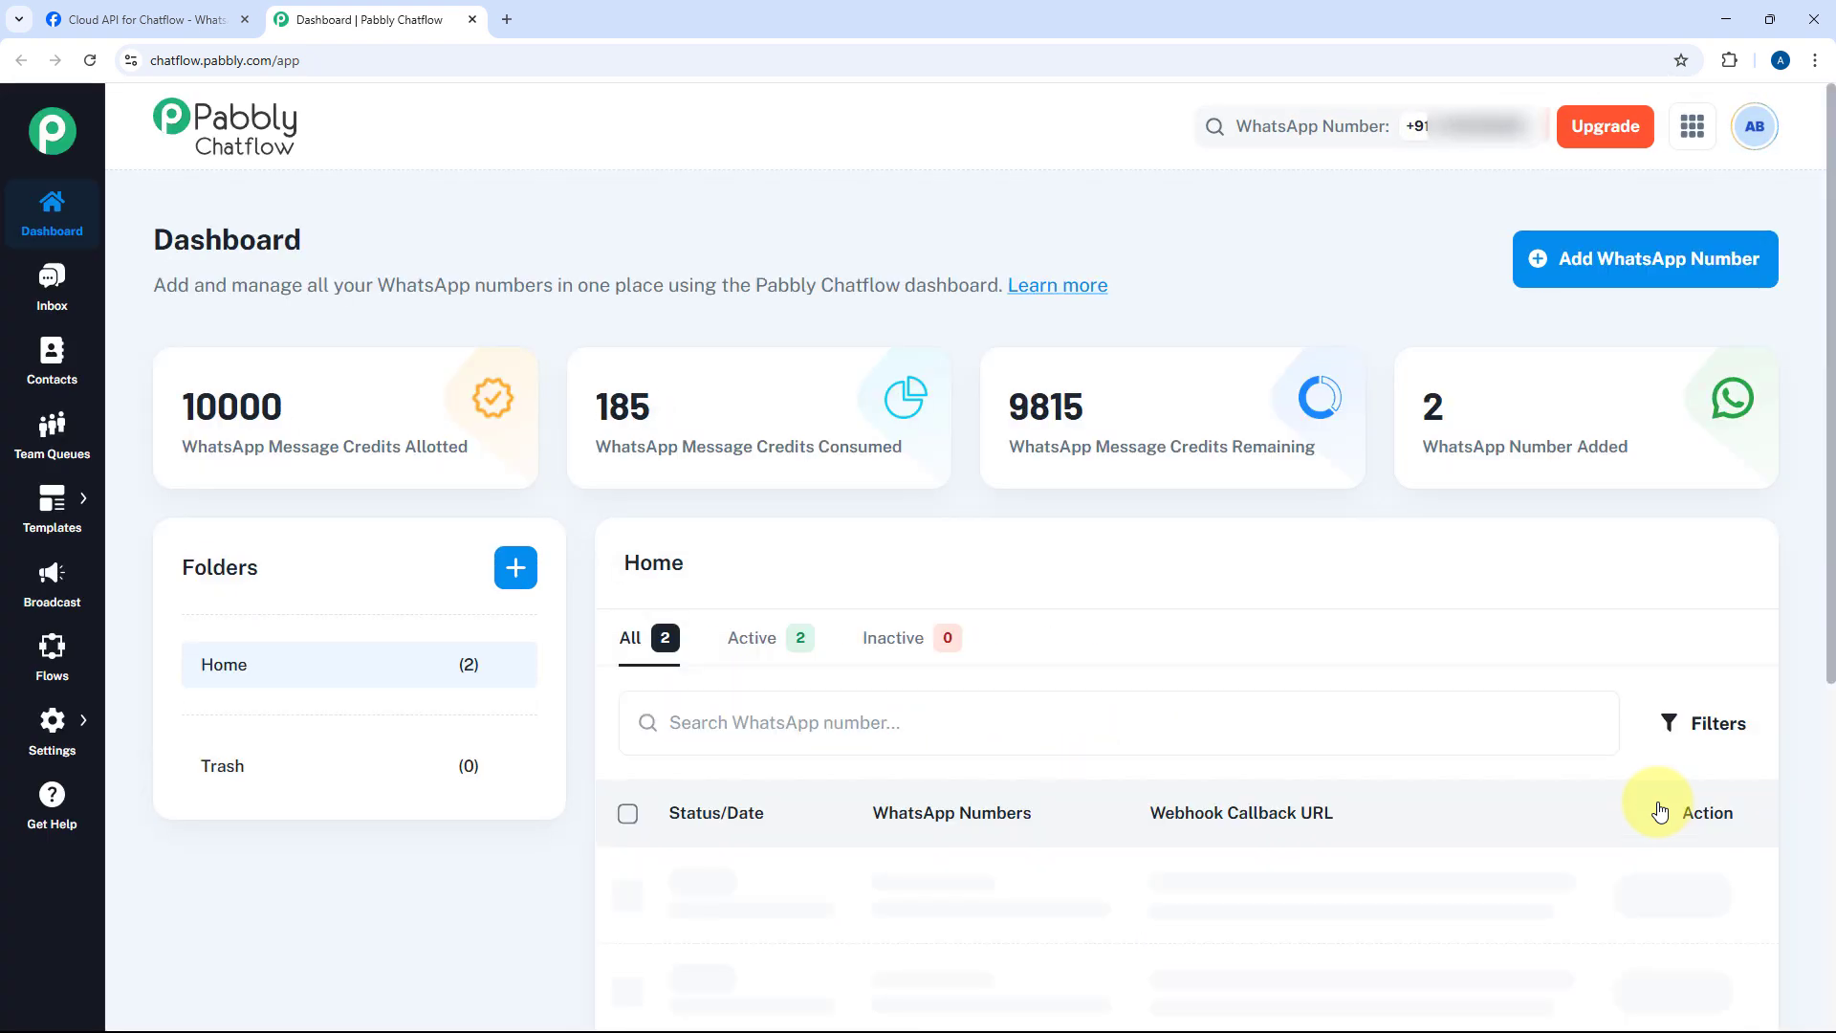
scroll(1124, 780, "down", 2)
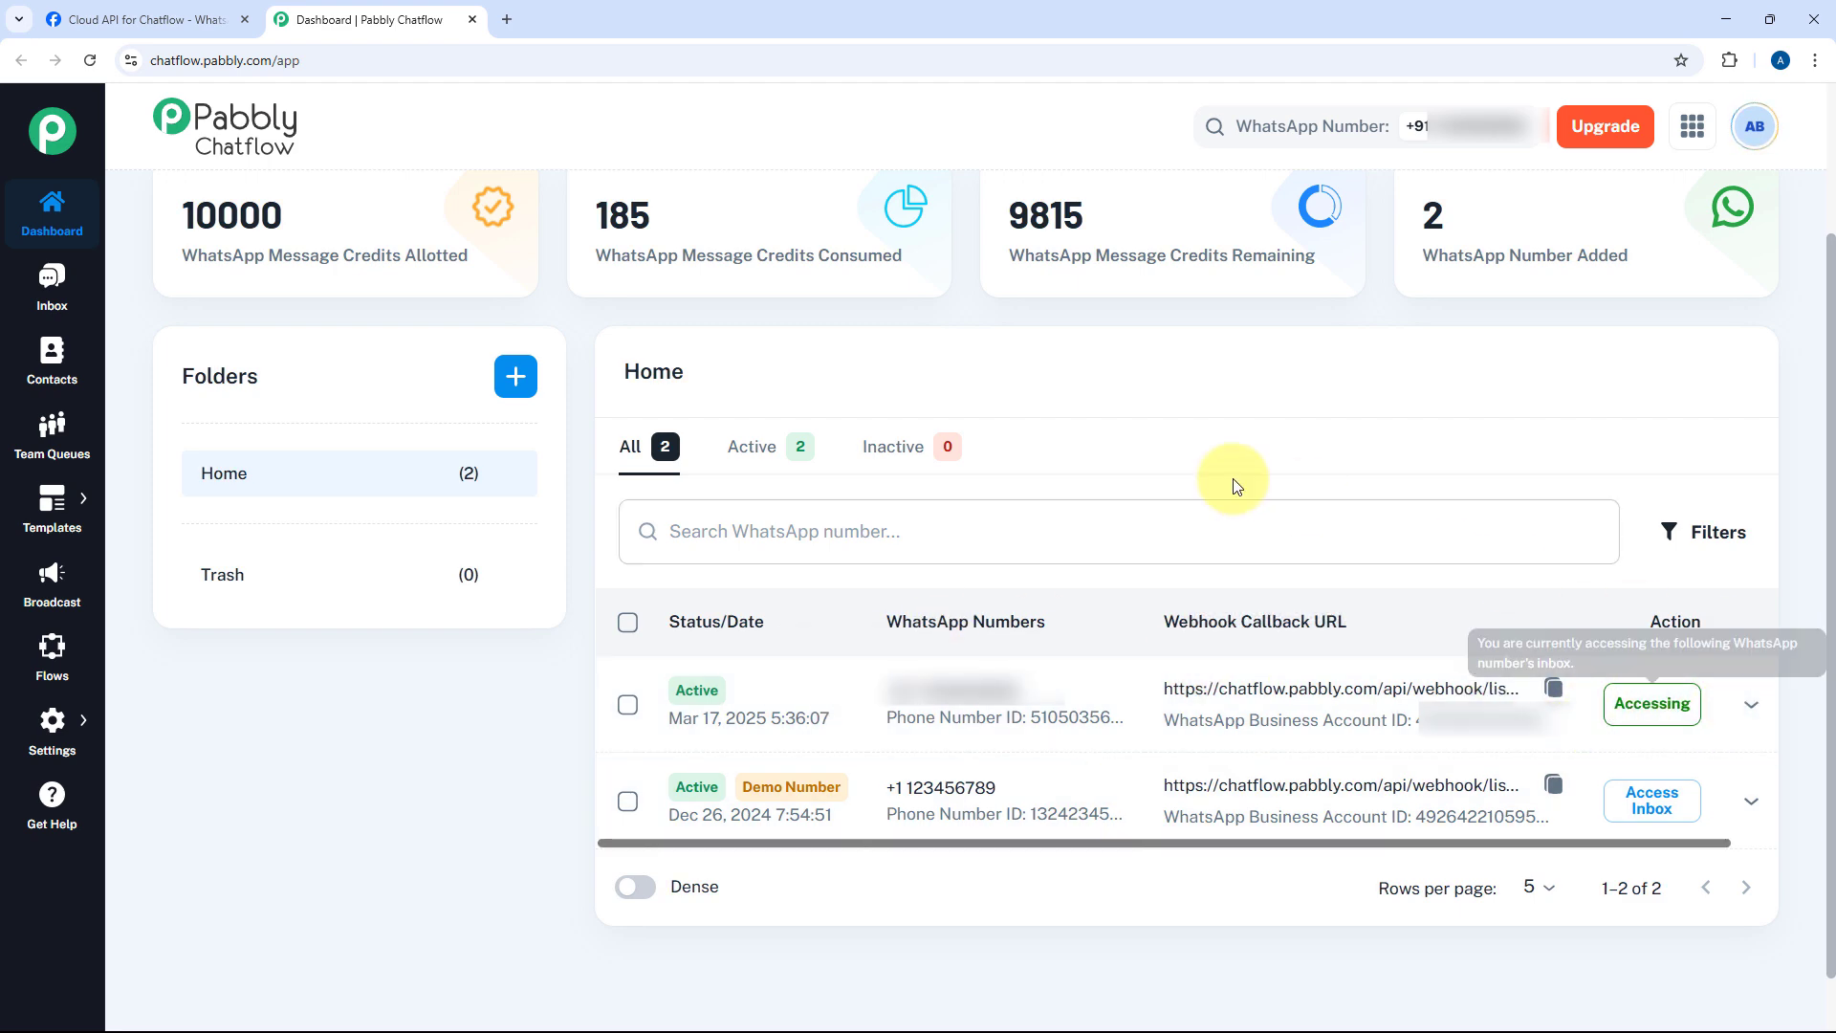
scroll(1109, 499, "up", 2)
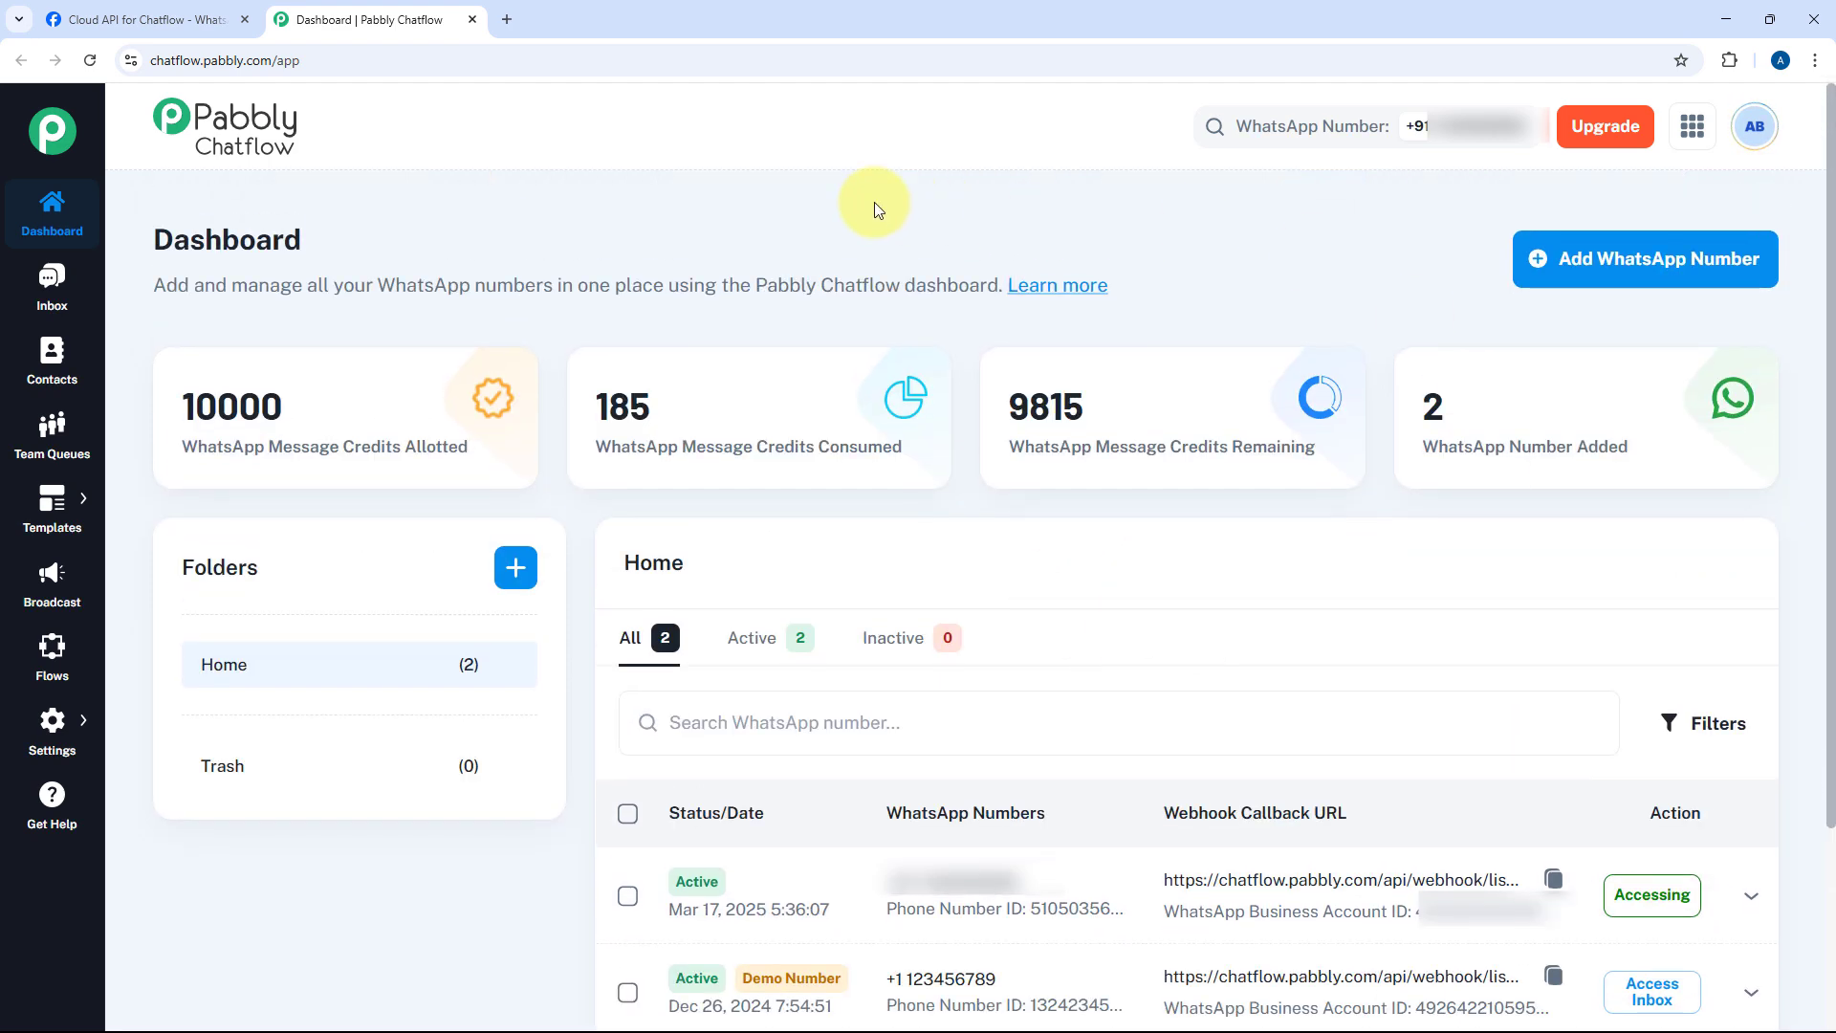